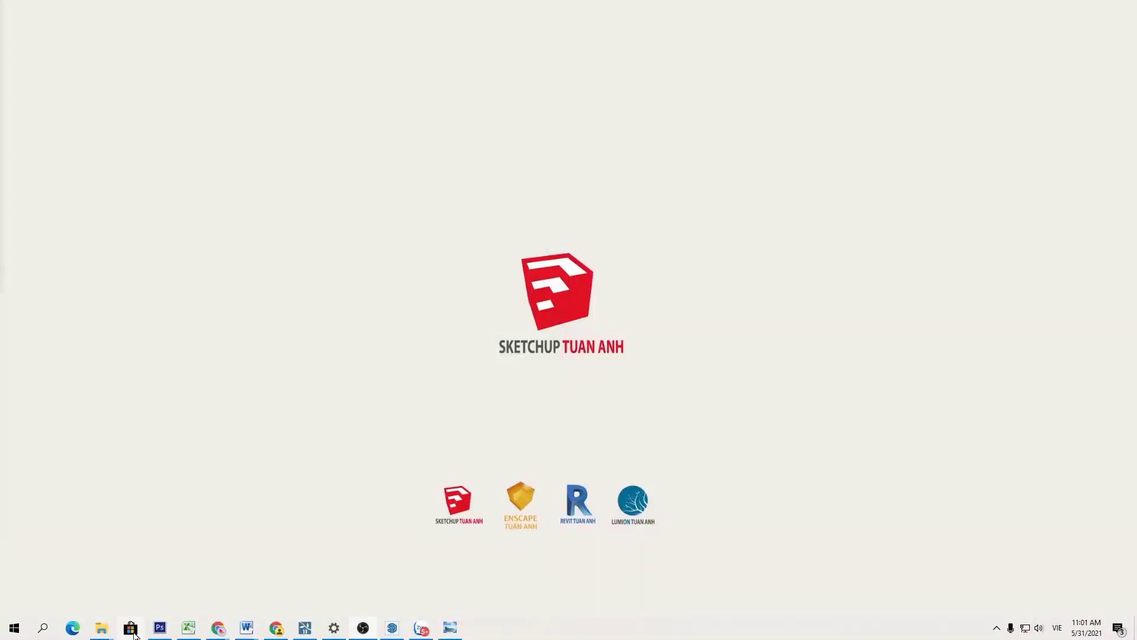
Zoom a Photoshop photo to 200%, then bring back the SketchUp showroom model.
click(160, 627)
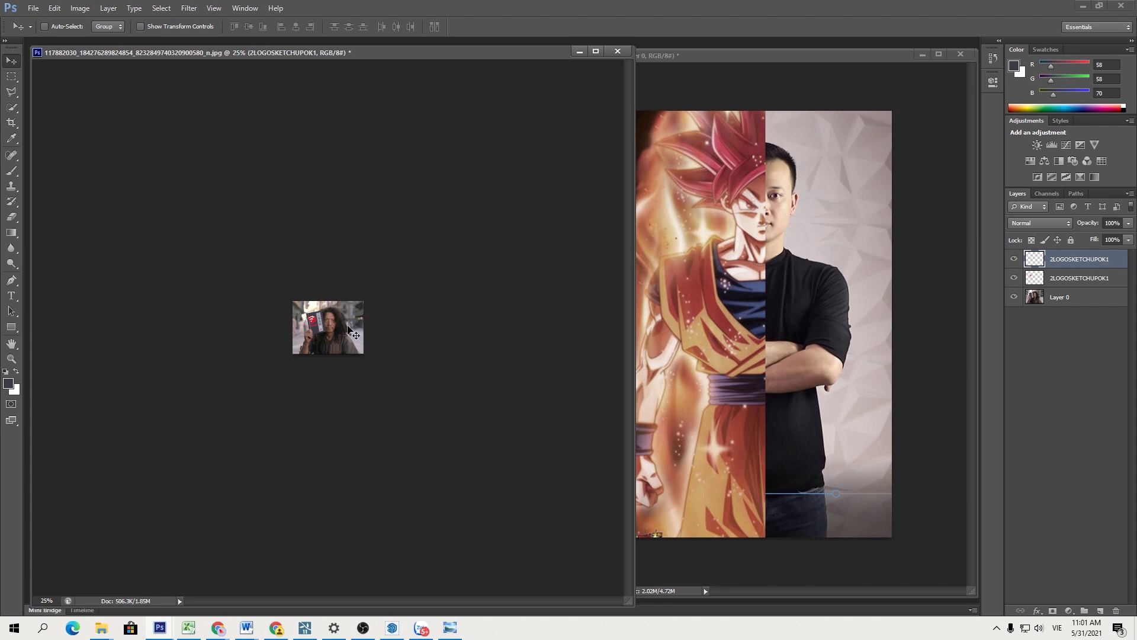
ctrl+click(334, 311)
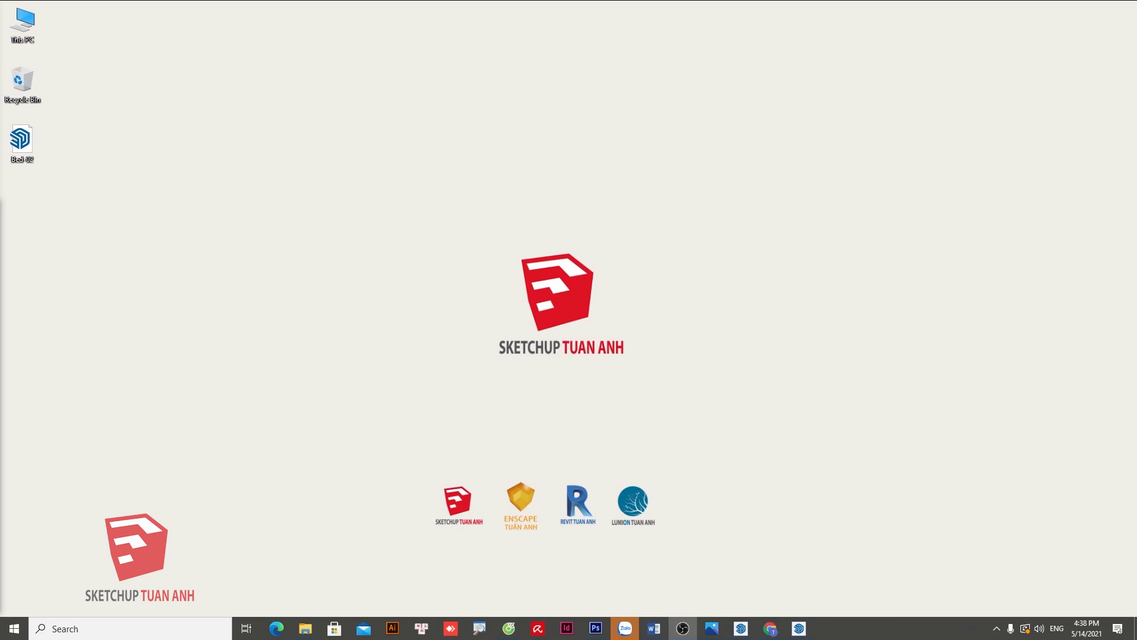
click(799, 628)
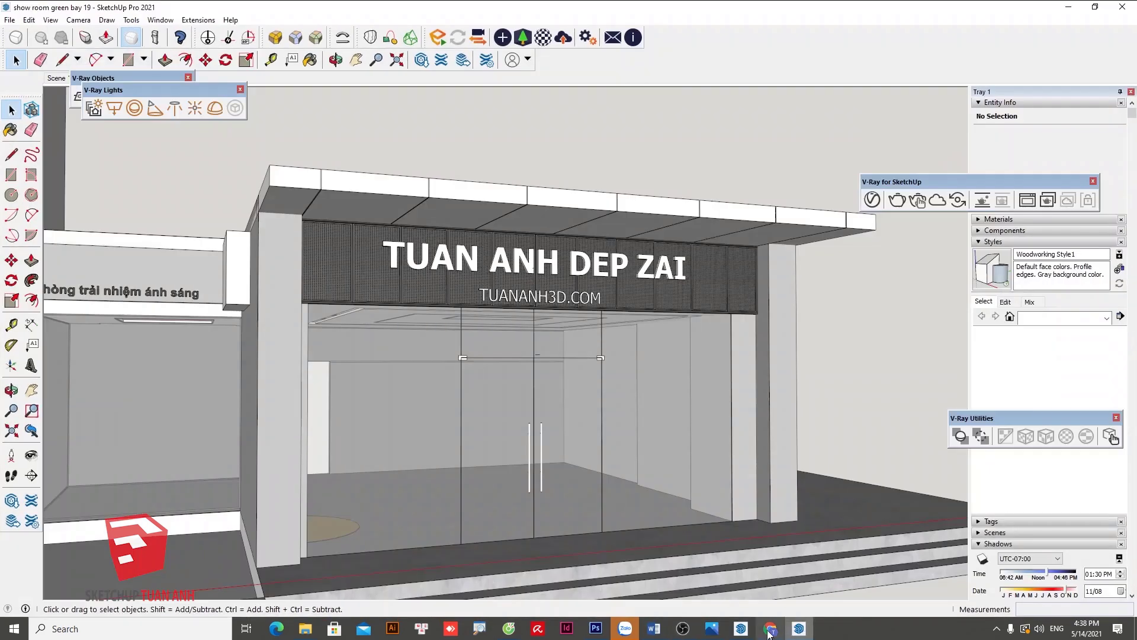
scroll(497, 346, down, 3)
scroll(496, 346, up, 5)
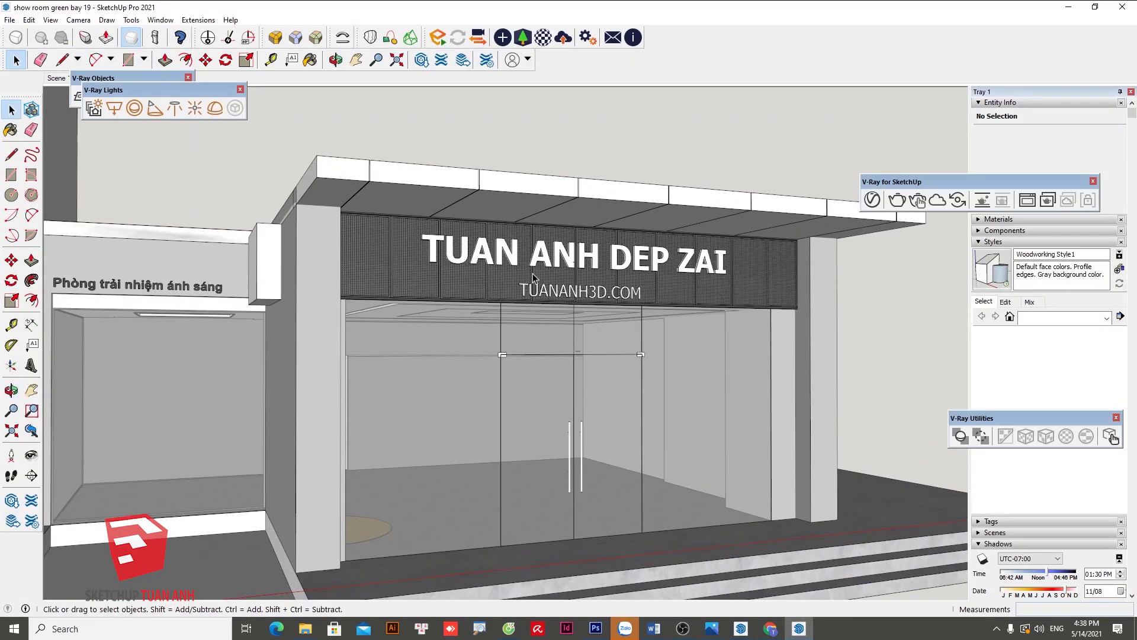
Set Auto-save to every 10 minutes on the General page of SketchUp Preferences.
click(174, 20)
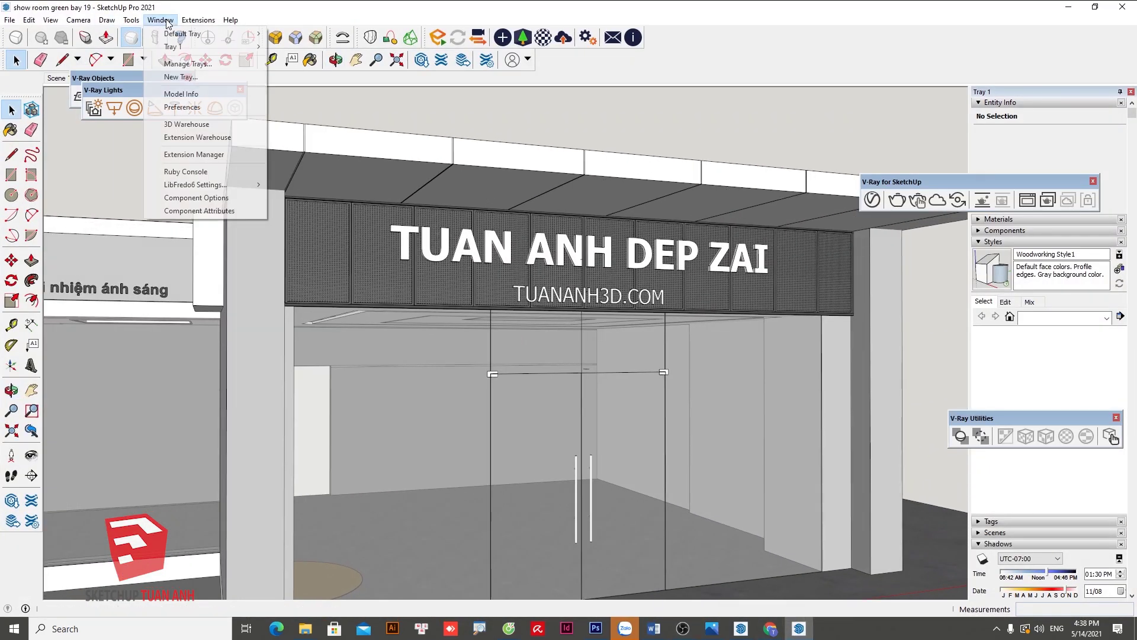
click(206, 110)
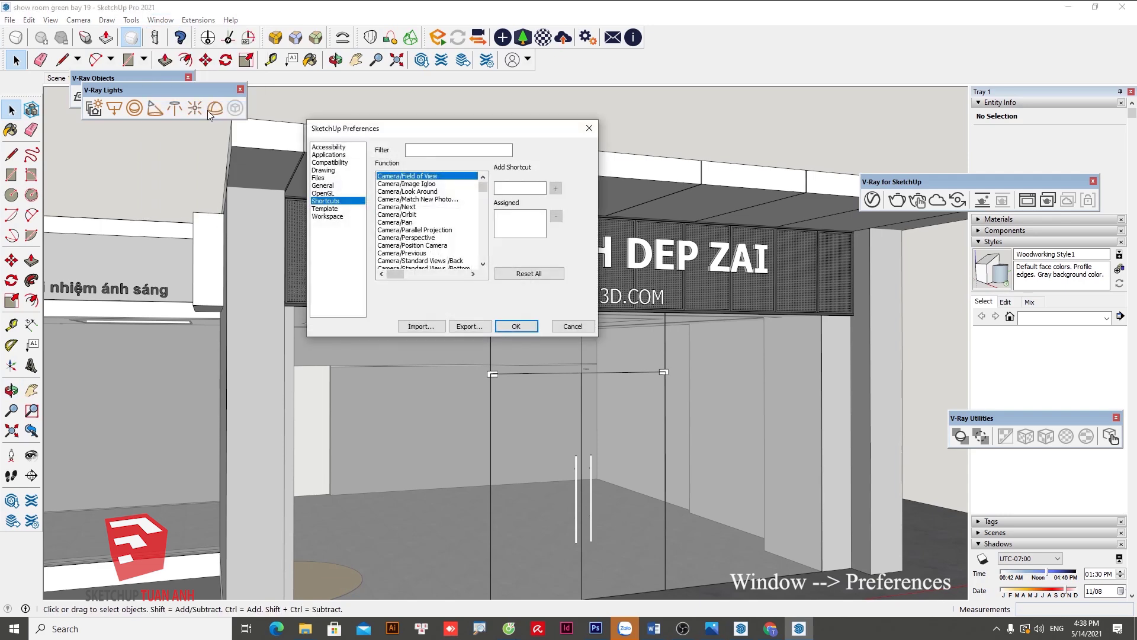
drag(474, 133, 513, 132)
click(364, 185)
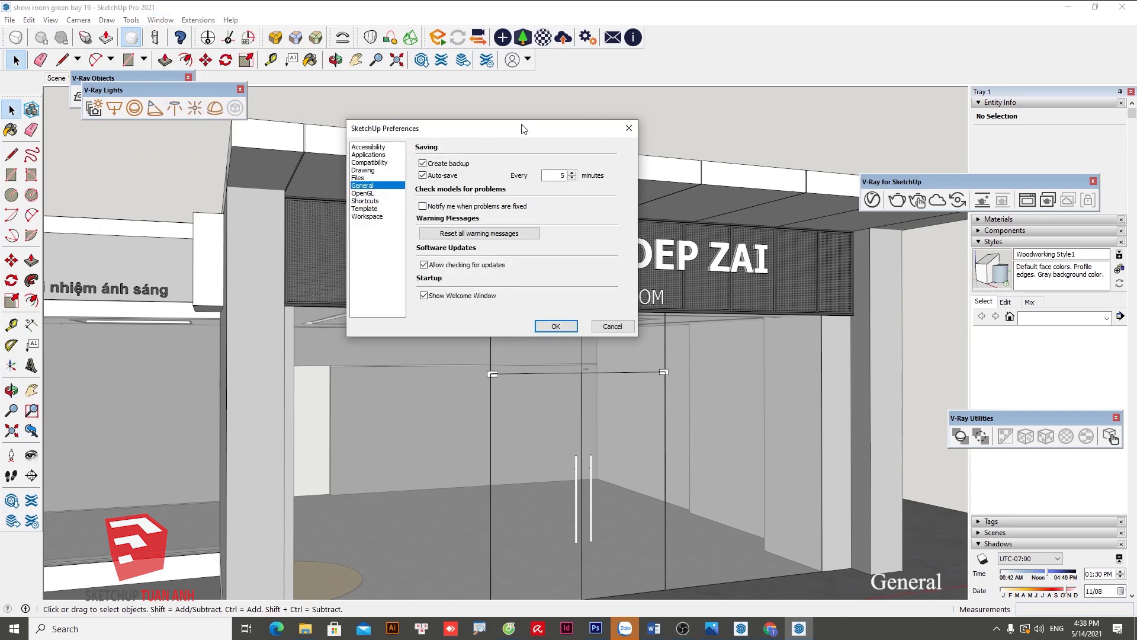
drag(521, 128, 622, 111)
double_click(658, 159)
text(1)
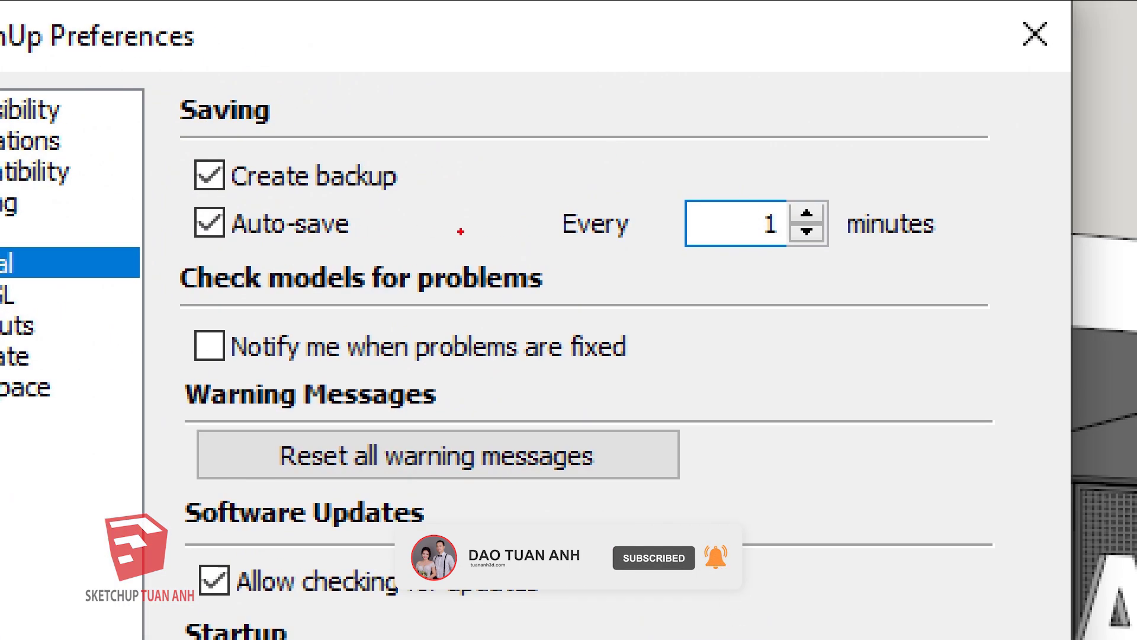
drag(461, 232, 553, 236)
drag(656, 241, 683, 240)
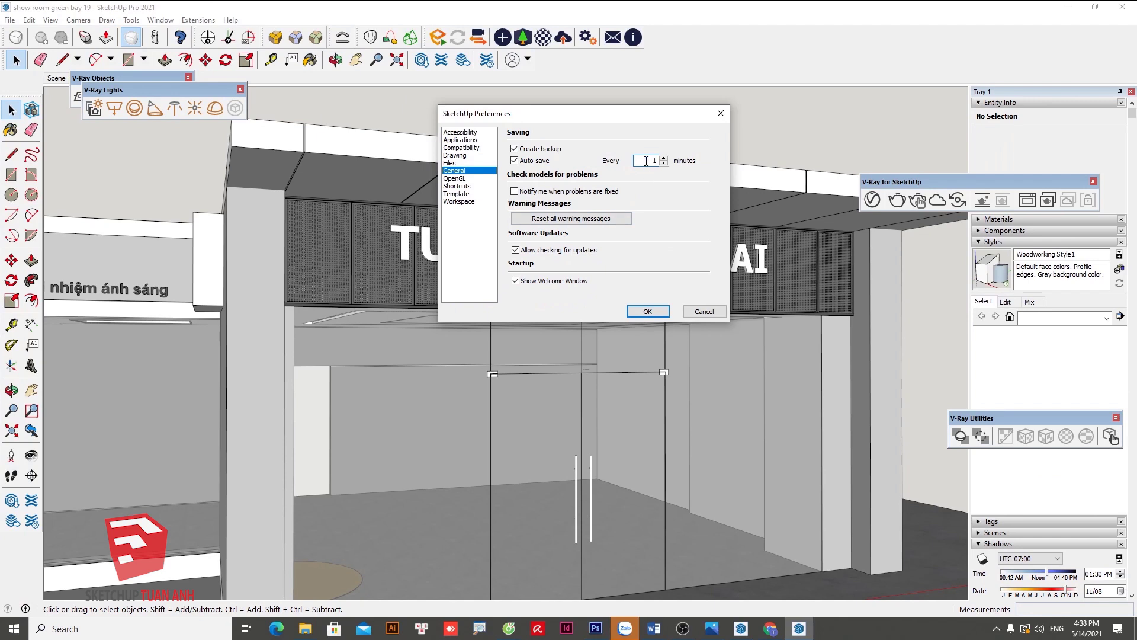
drag(646, 160, 686, 159)
text(5)
drag(642, 115, 621, 119)
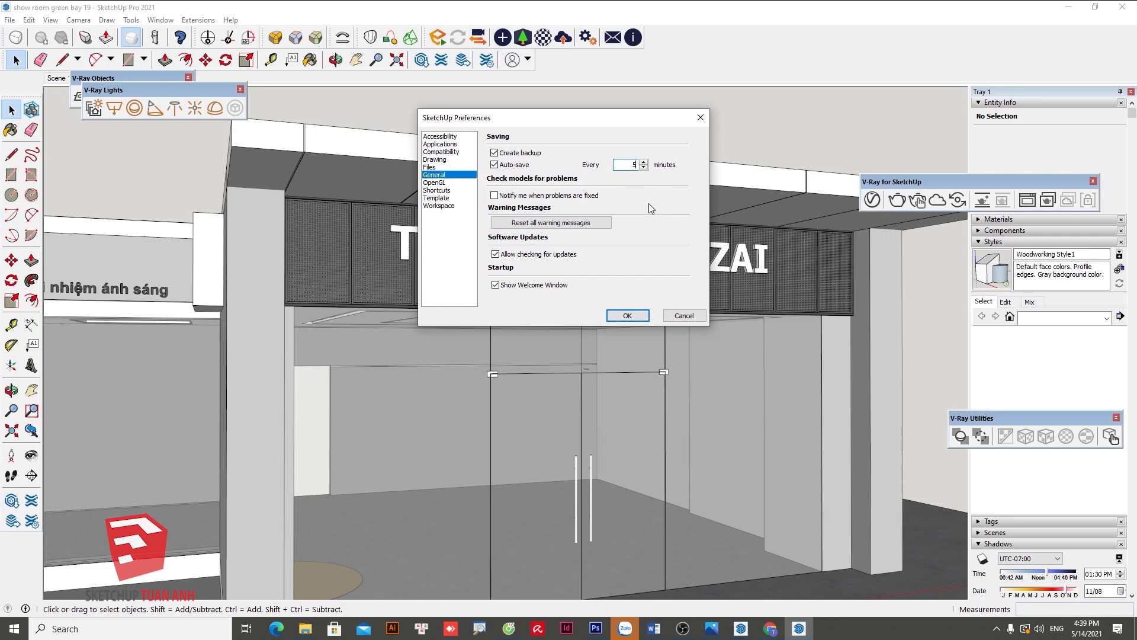
drag(632, 165, 665, 166)
Accept the new auto-save preferences with OK.
click(630, 317)
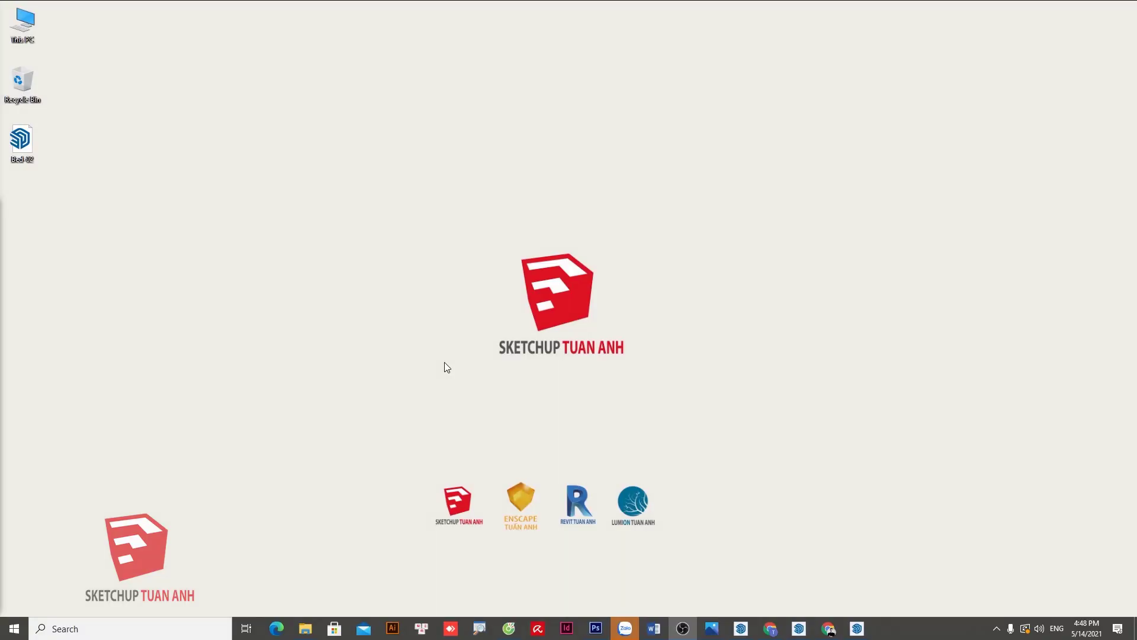
Bring up the parking-lot model, select the blue car and orbit to see the whole lot.
click(857, 628)
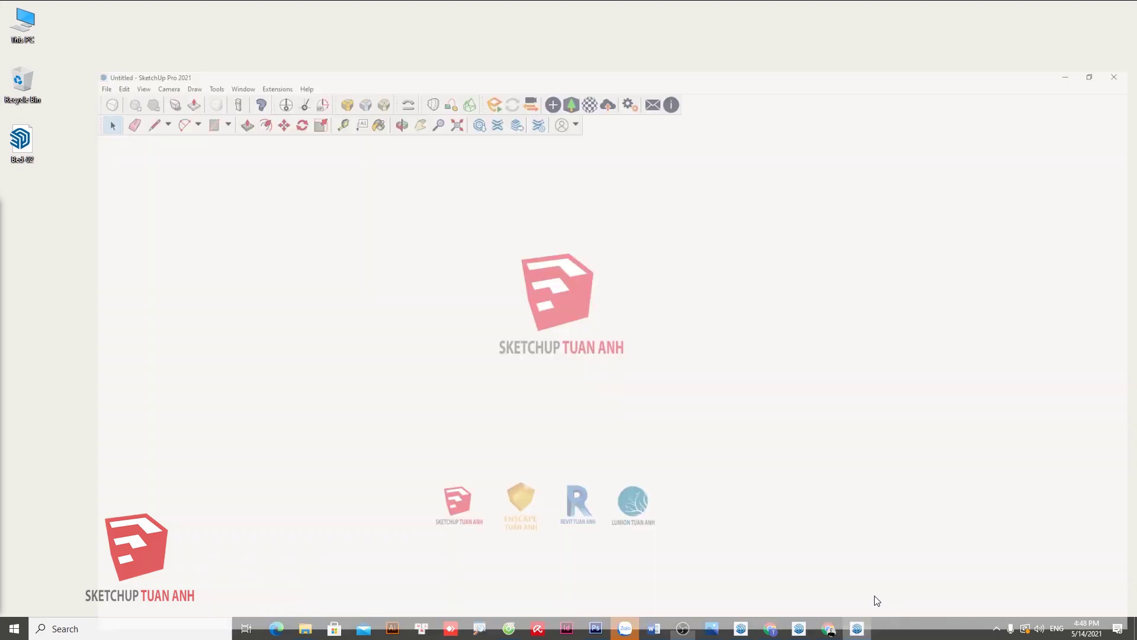
scroll(562, 480, down, 5)
key(space)
click(593, 385)
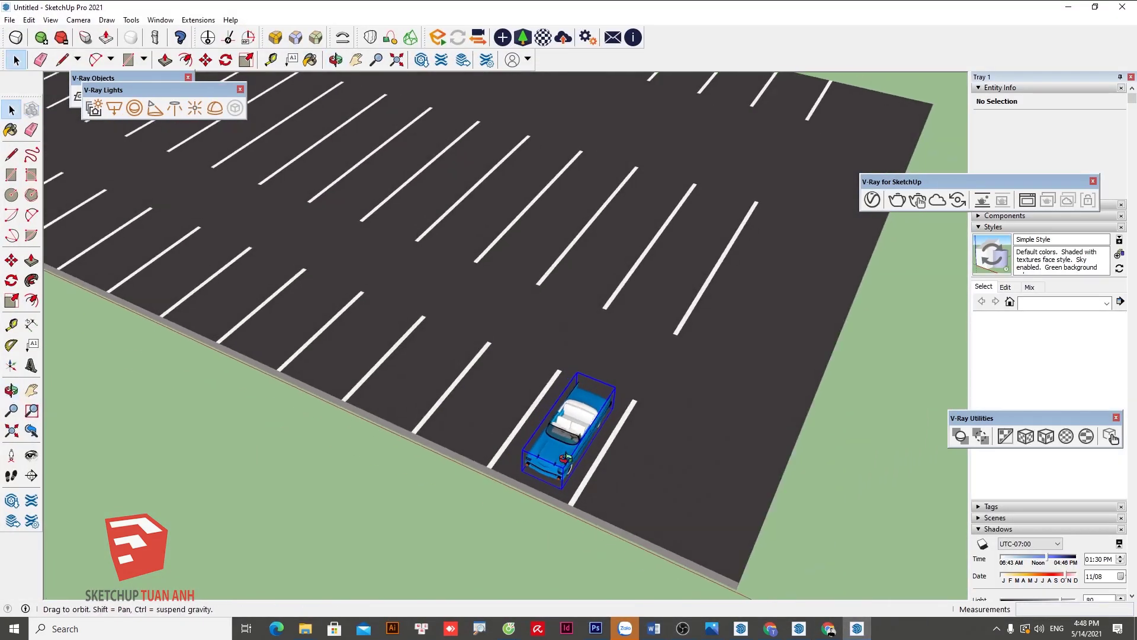
mouse_move(593, 385)
middle_down()
mouse_move(760, 393)
mouse_move(773, 357)
mouse_move(431, 364)
middle_up()
scroll(744, 353, up, 3)
scroll(499, 373, down, 1)
mouse_move(499, 372)
middle_down()
mouse_move(299, 401)
mouse_move(368, 388)
mouse_move(240, 363)
middle_up()
scroll(240, 363, down, 3)
scroll(436, 386, down, 2)
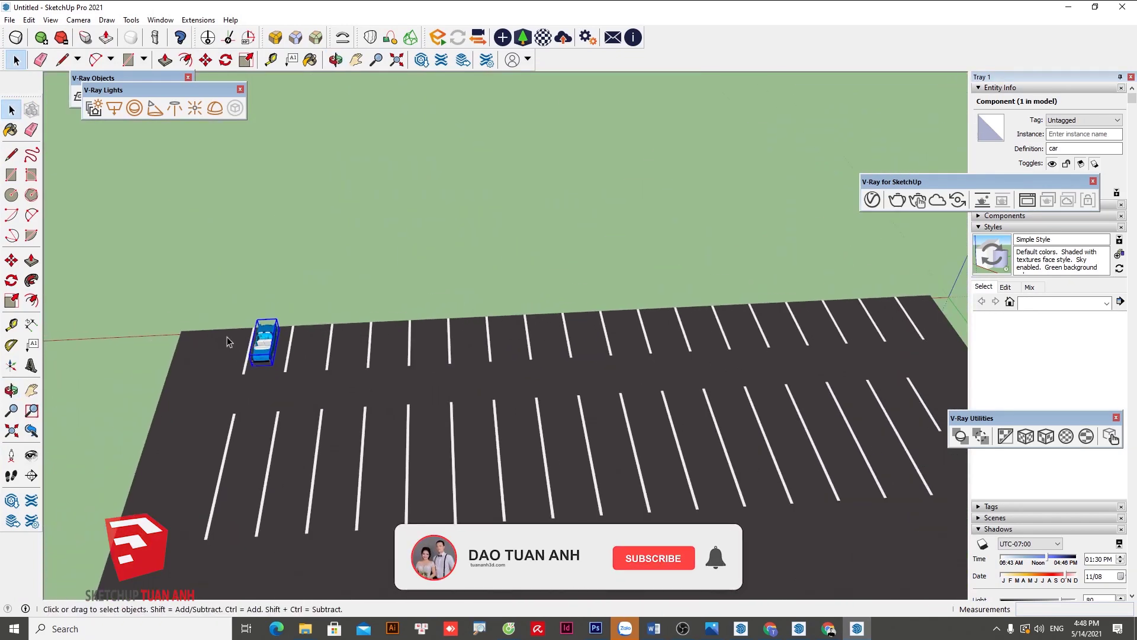
middle_drag(437, 386, 627, 395)
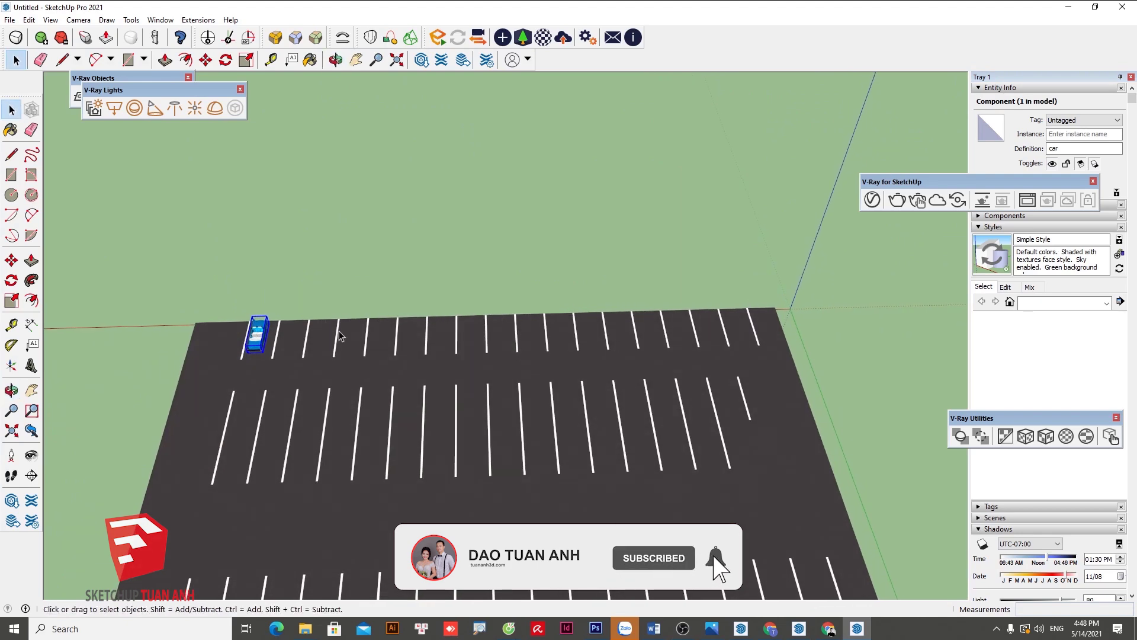
scroll(245, 322, up, 2)
scroll(246, 344, up, 2)
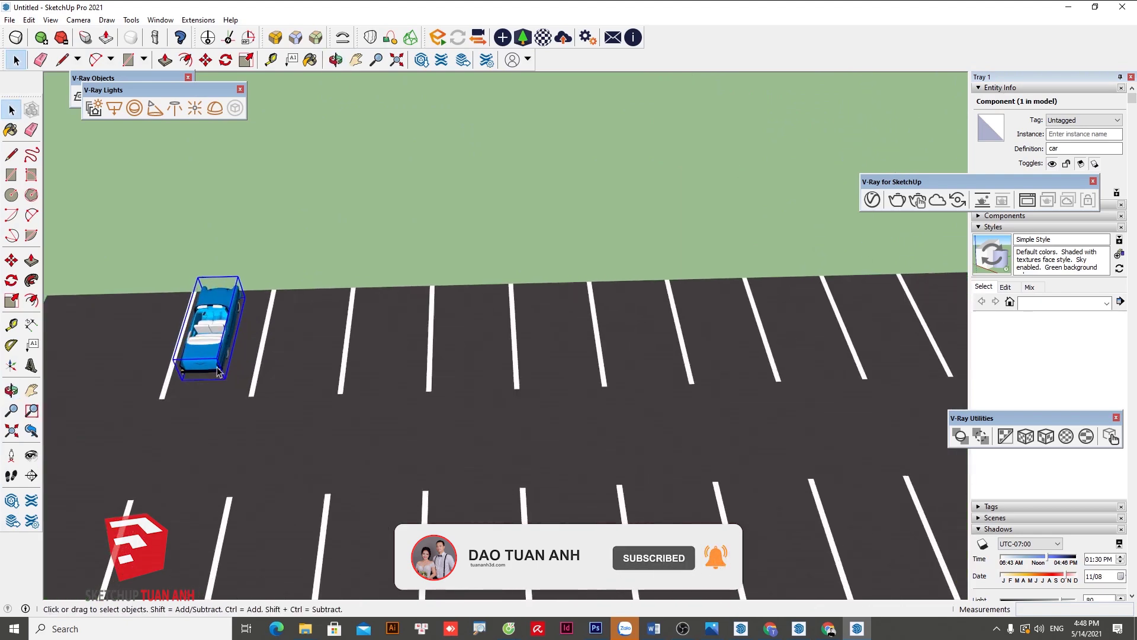
scroll(247, 367, up, 2)
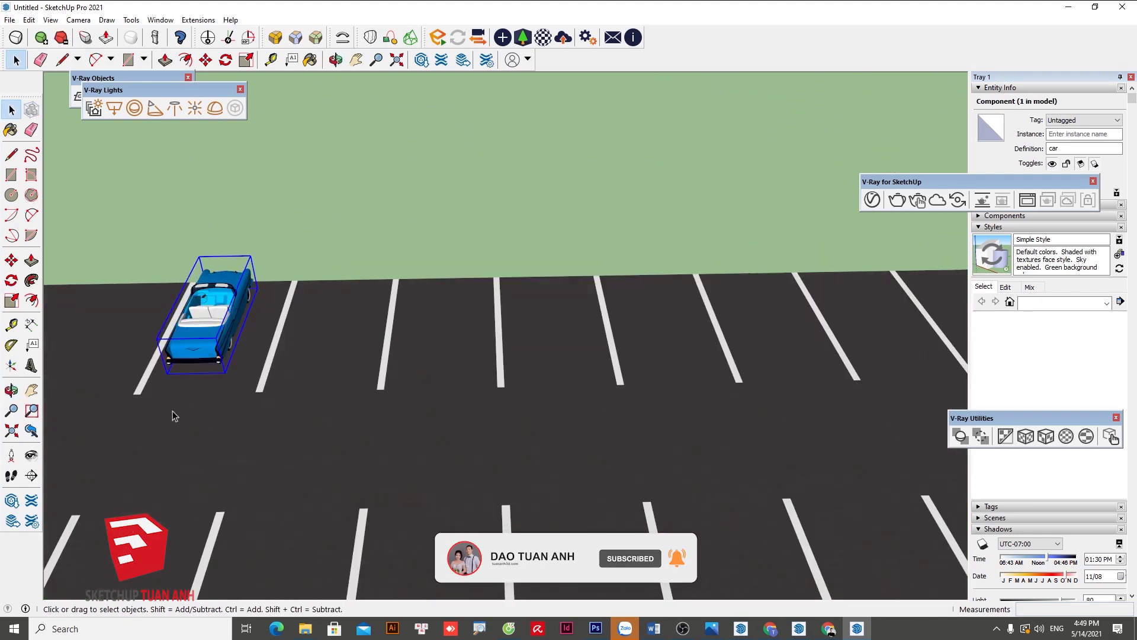
Make a trial copy of the car one space right, then delete it.
key(m)
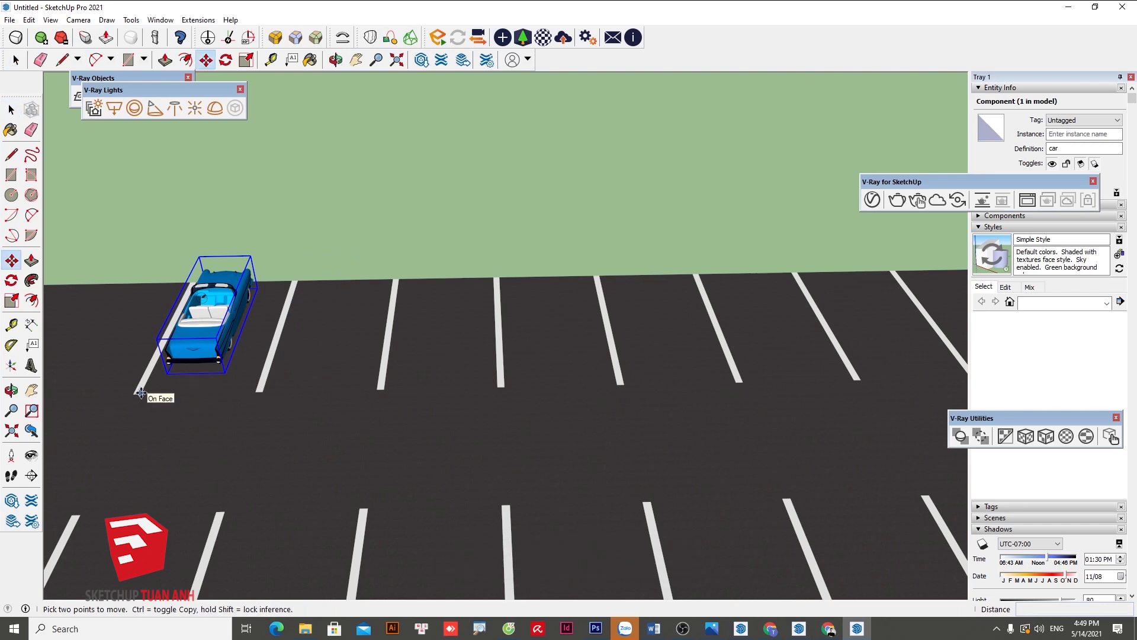
key(ctrl)
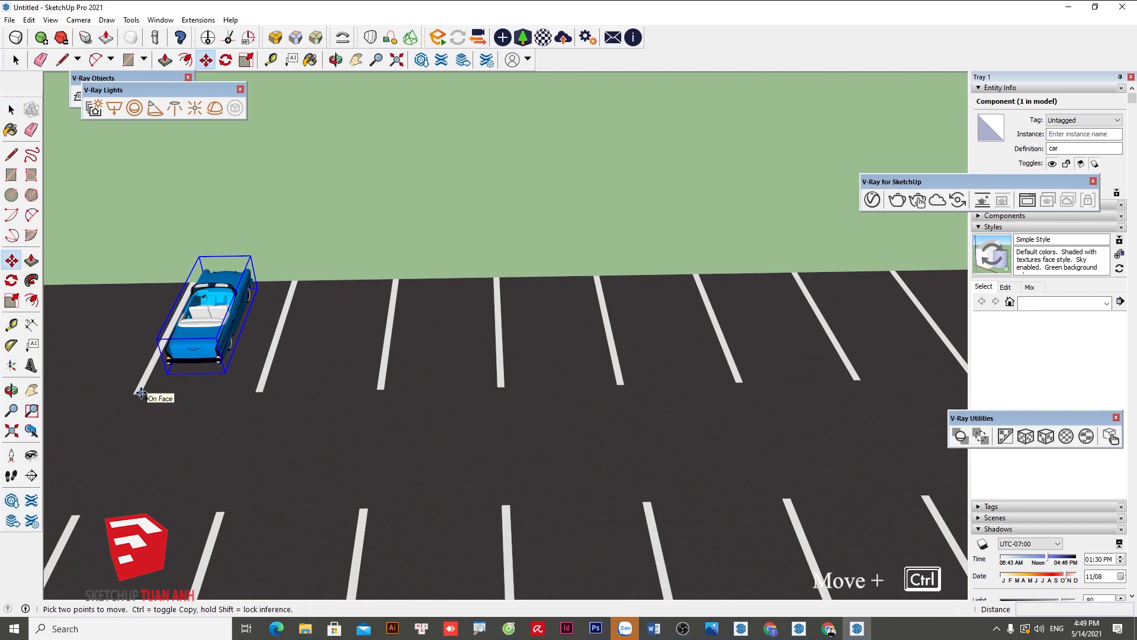
click(140, 392)
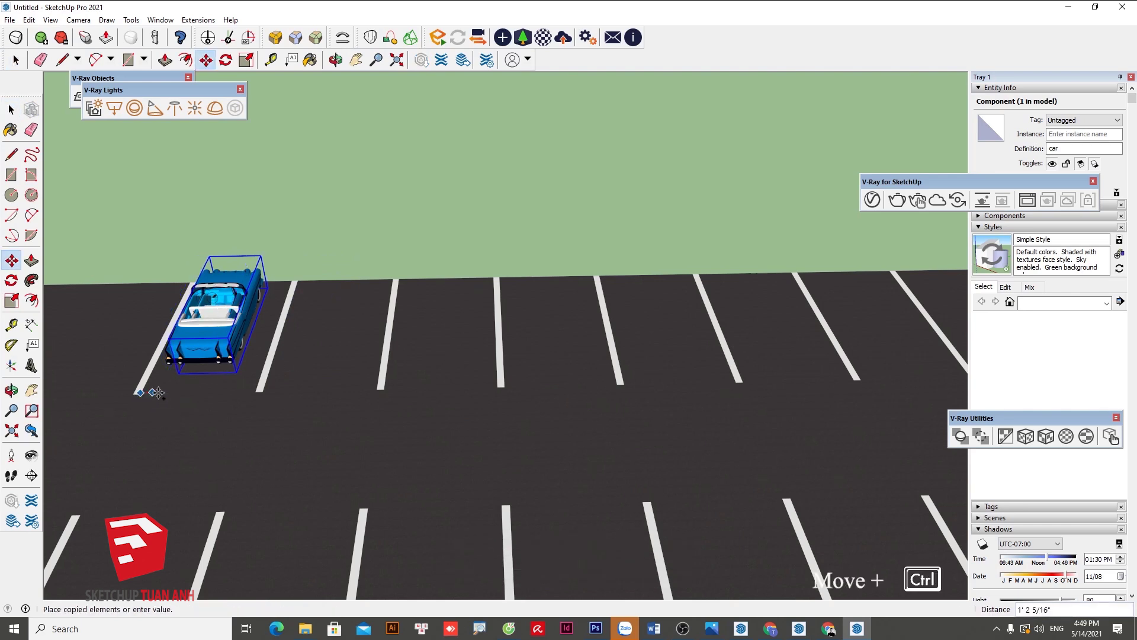
click(261, 392)
text(3)
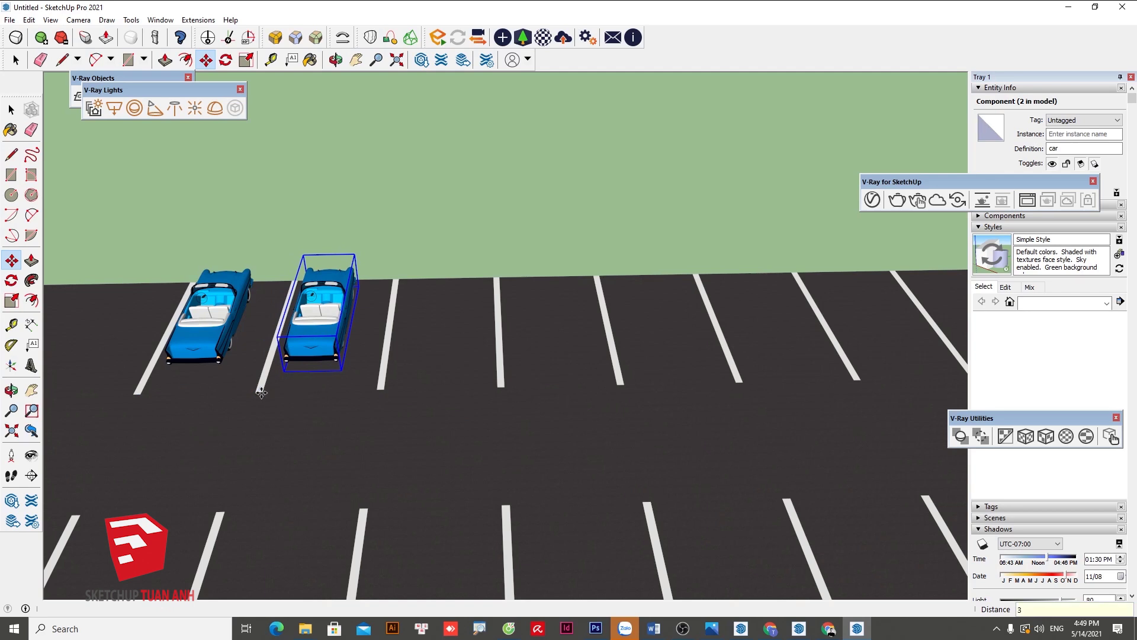
text(x)
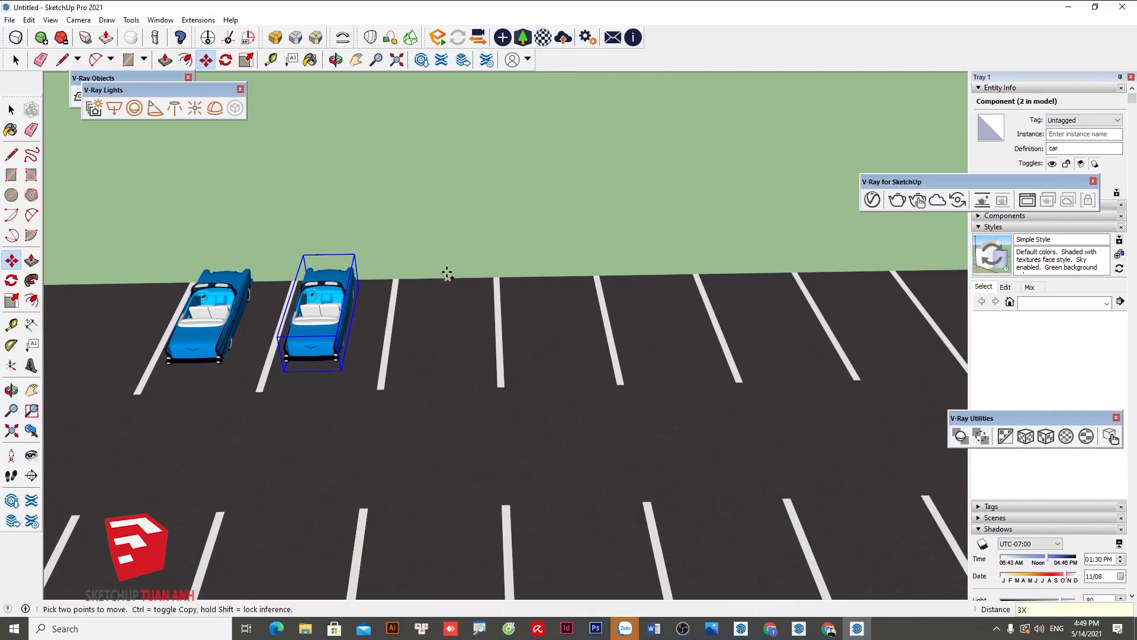
key(space)
key(Delete)
Copy the blue car one space right and multiply it 3x into a row of four.
click(207, 330)
key(m)
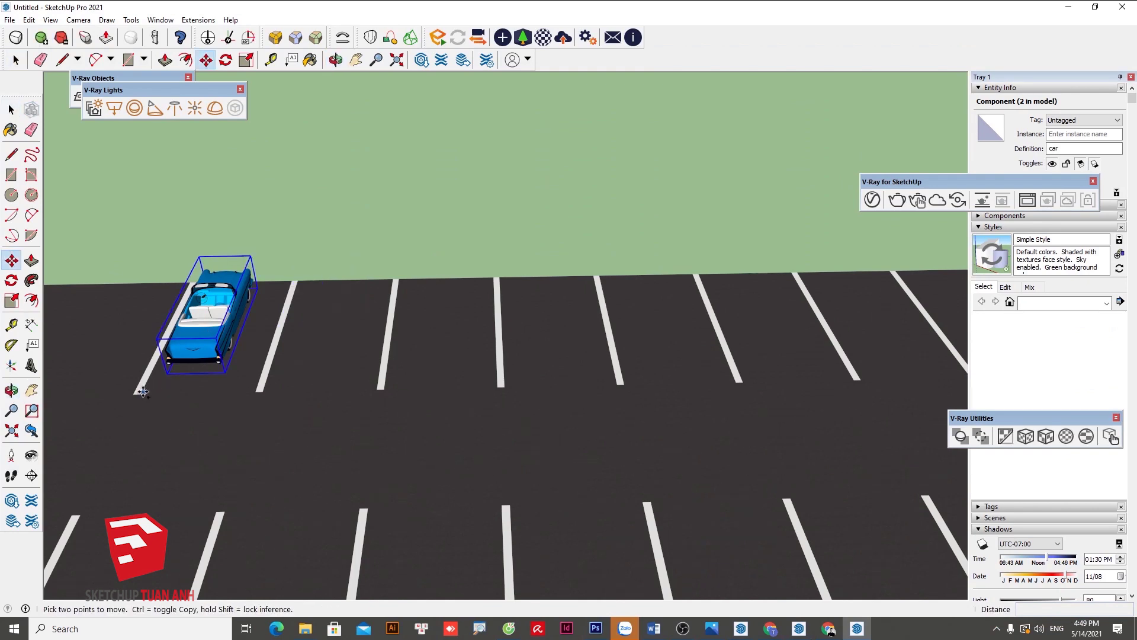
key(ctrl)
click(138, 389)
click(259, 385)
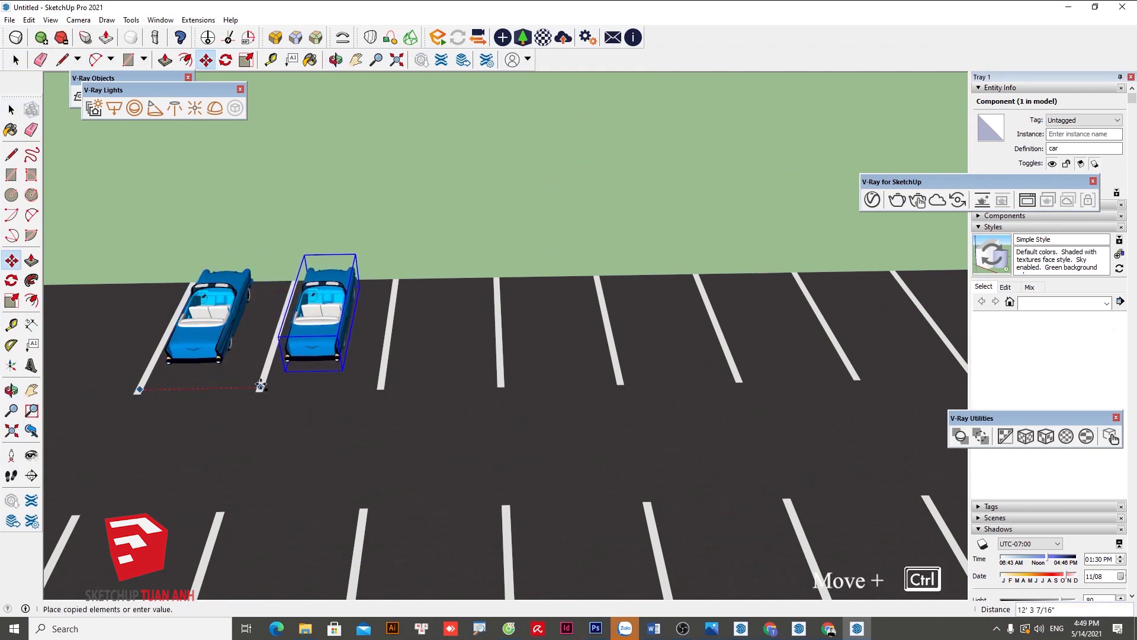
text(3X)
key(Return)
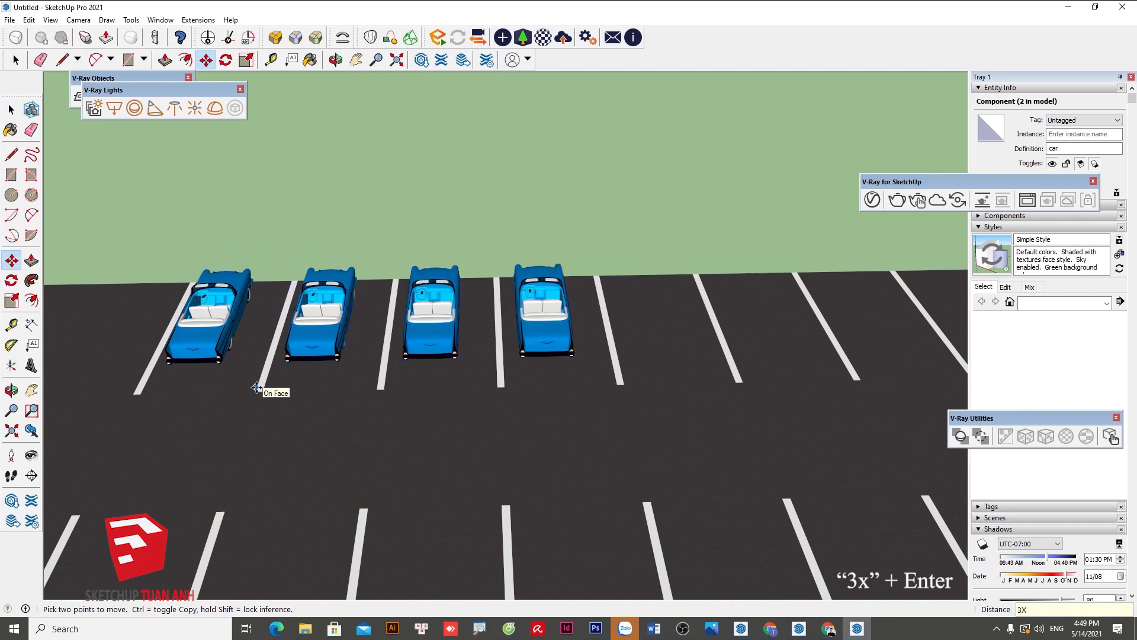
key(space)
mouse_move(361, 224)
mouse_down()
mouse_move(604, 386)
mouse_move(578, 382)
mouse_up()
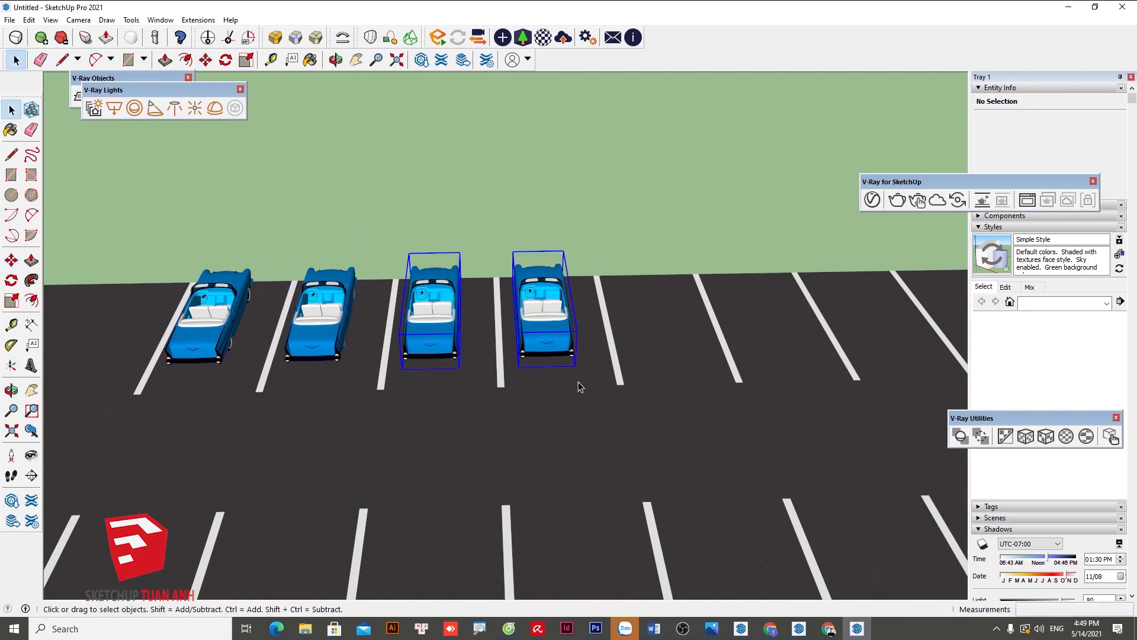
Delete the three right-hand cars, leaving the original convertible selected.
drag(342, 226, 602, 363)
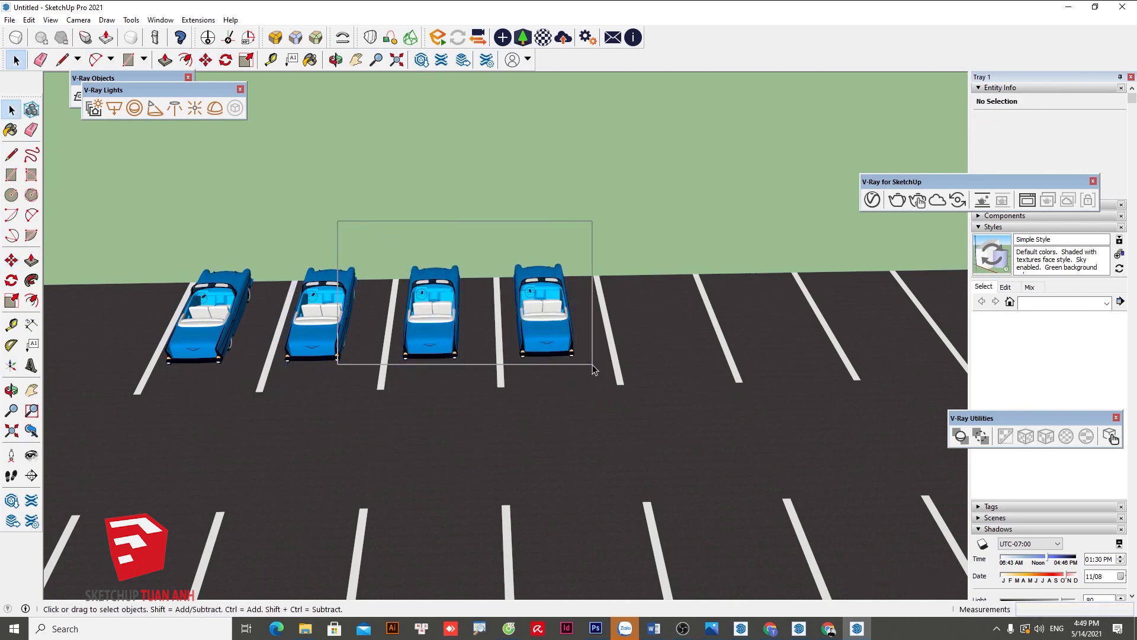
click(658, 245)
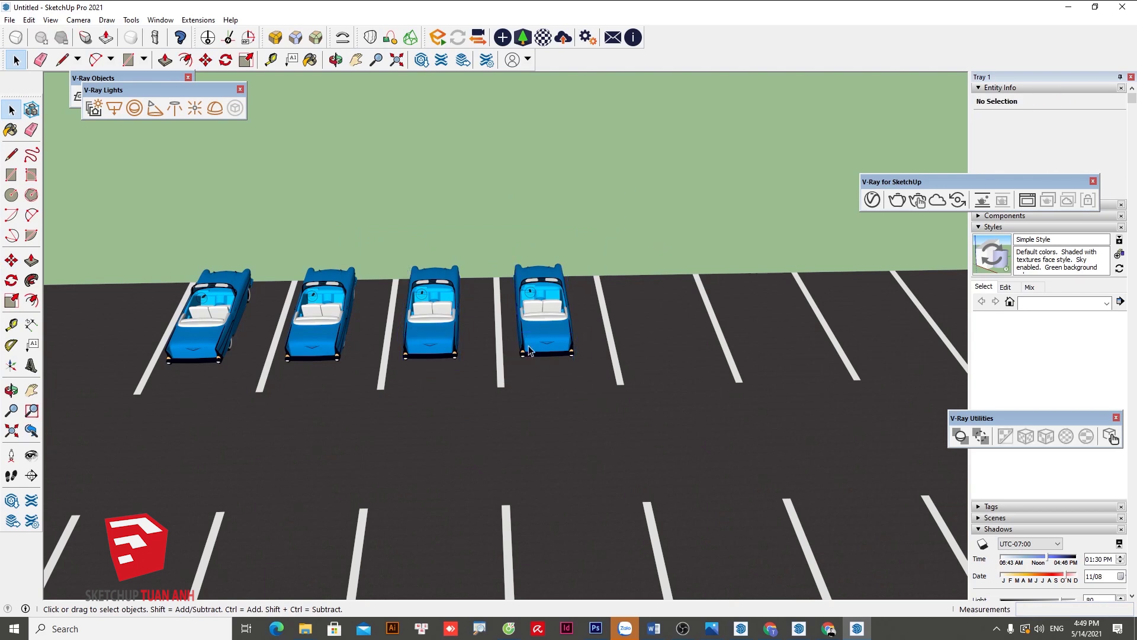
drag(261, 240, 584, 395)
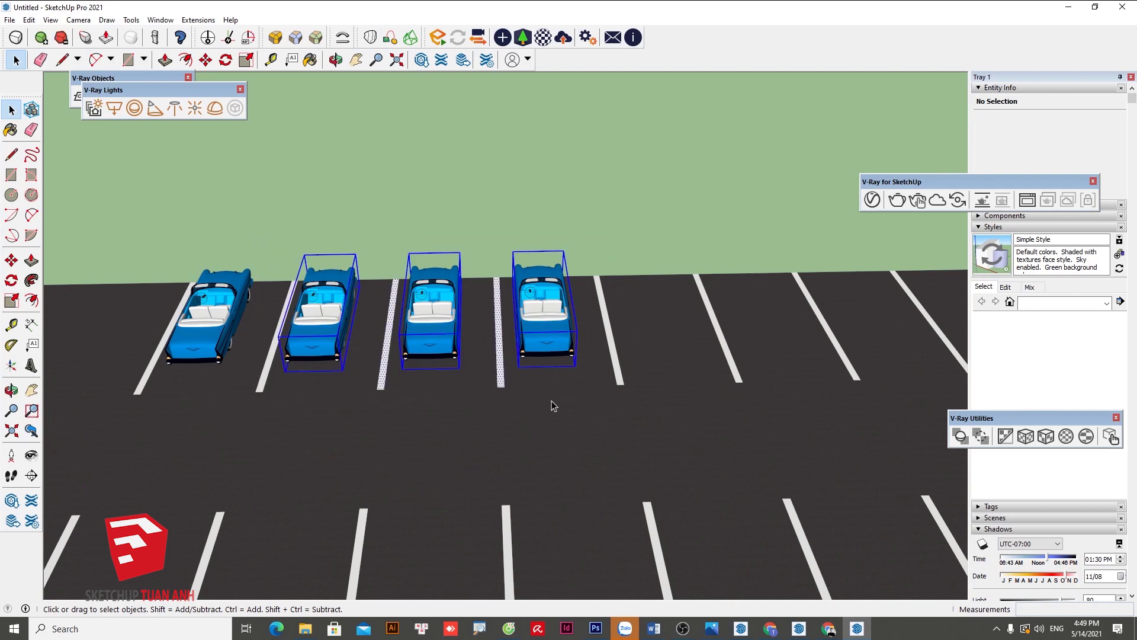
key(Delete)
click(203, 329)
Copy the car one parking space over and multiply it 20x along the row.
key(m)
key(ctrl)
click(261, 391)
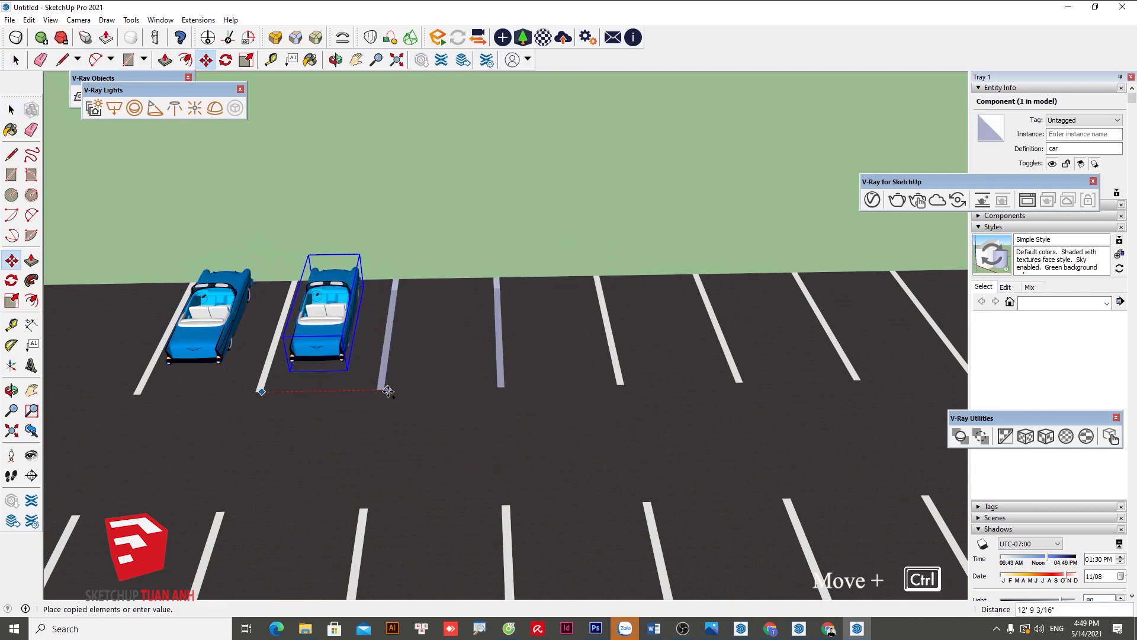
click(387, 391)
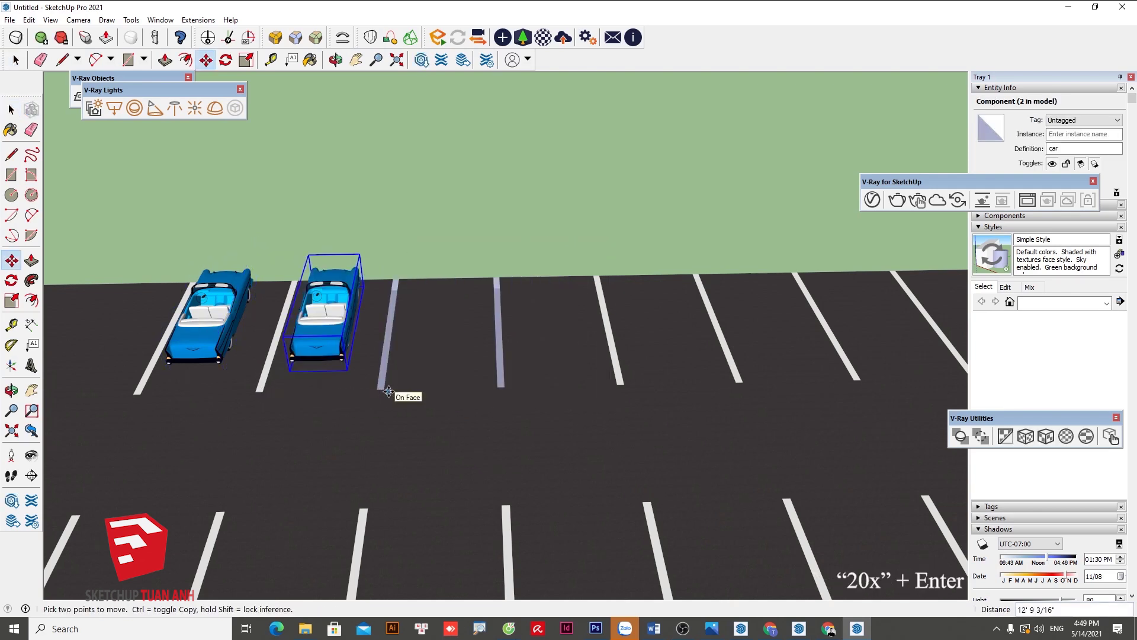
text(20X)
key(Return)
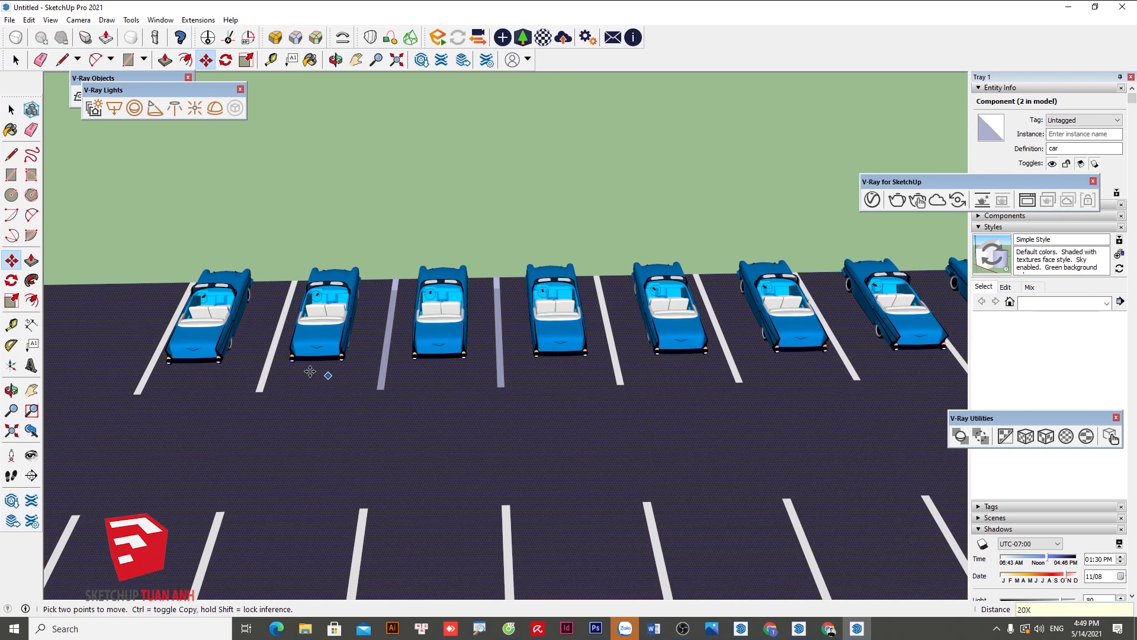
key(space)
Orbit to a diagonal view of the 21-car row and select it.
scroll(233, 377, down, 3)
scroll(225, 378, down, 5)
scroll(528, 373, up, 2)
scroll(252, 377, down, 1)
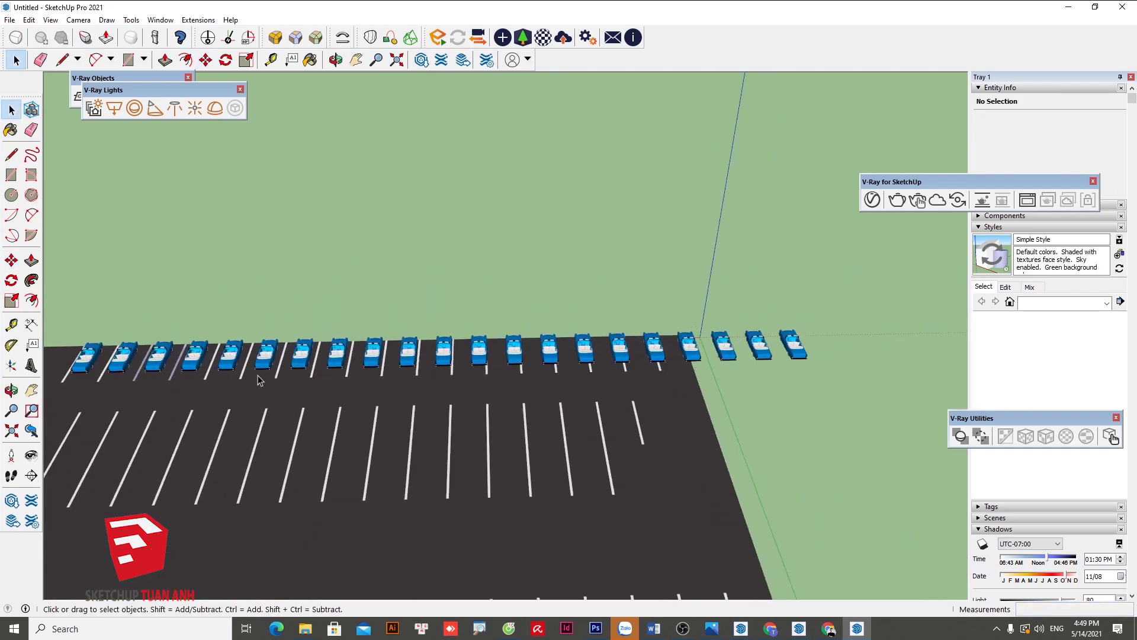
scroll(460, 385, down, 1)
scroll(829, 370, down, 2)
scroll(570, 384, up, 2)
mouse_move(457, 361)
middle_down()
mouse_move(569, 406)
mouse_move(599, 269)
mouse_move(517, 473)
middle_up()
scroll(517, 473, up, 1)
scroll(515, 471, up, 1)
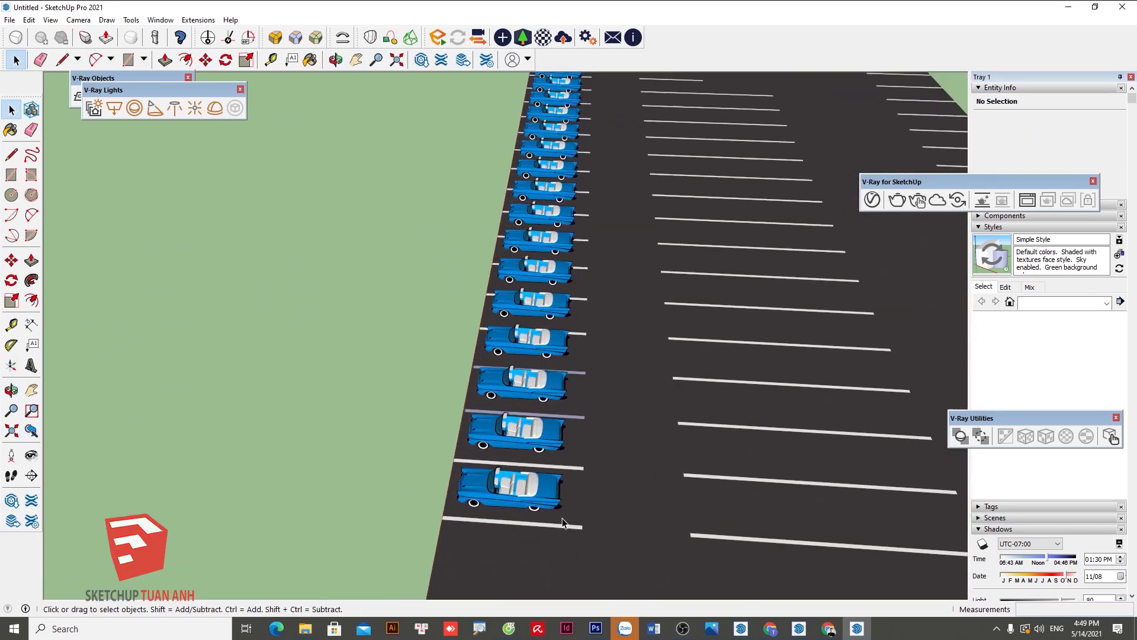
scroll(500, 462, up, 2)
click(493, 456)
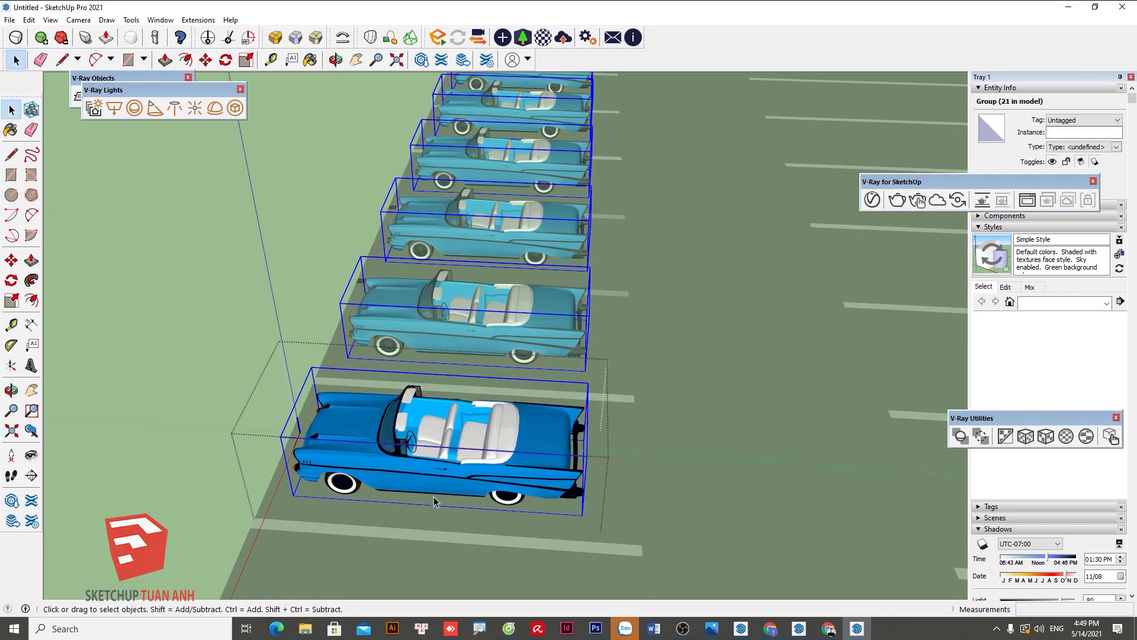
Rotate the selected convertibles 25° about a chosen pivot point.
key(q)
click(646, 454)
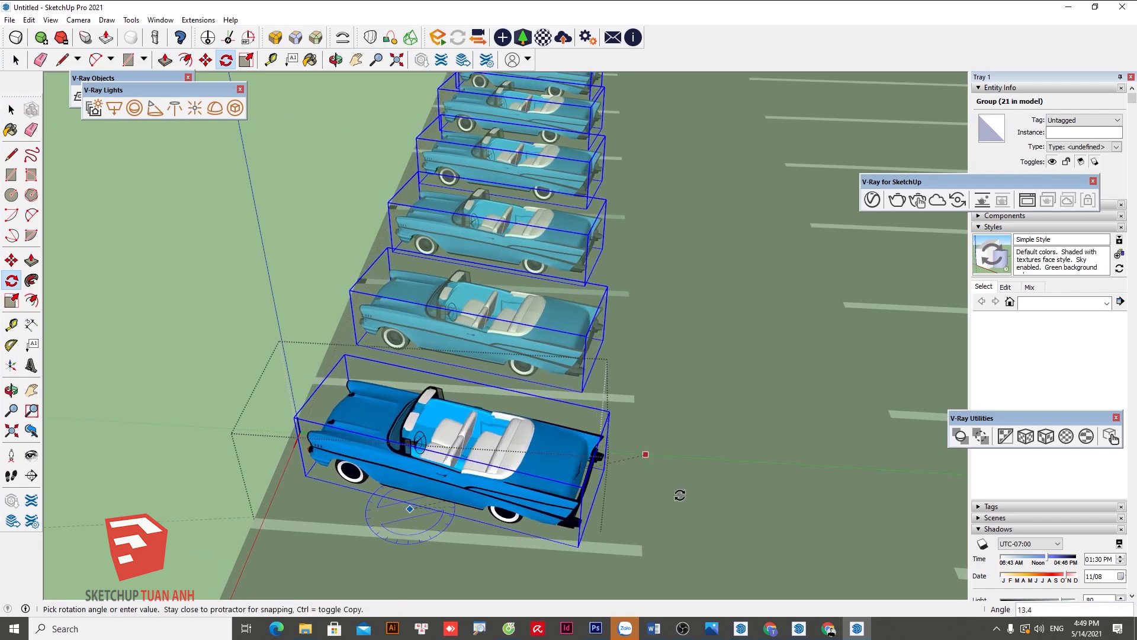
click(687, 540)
mouse_move(687, 540)
middle_down()
mouse_move(409, 506)
mouse_move(403, 492)
middle_up()
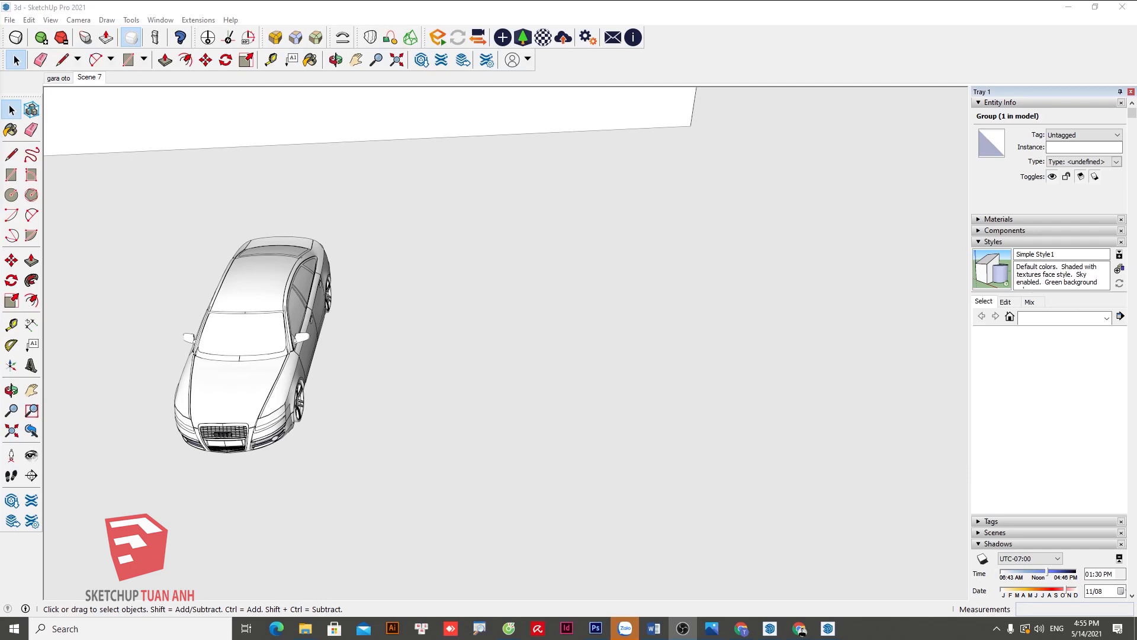
Select the white sedan, make a trial copy to the right, then delete it.
click(245, 358)
middle_drag(243, 355, 221, 362)
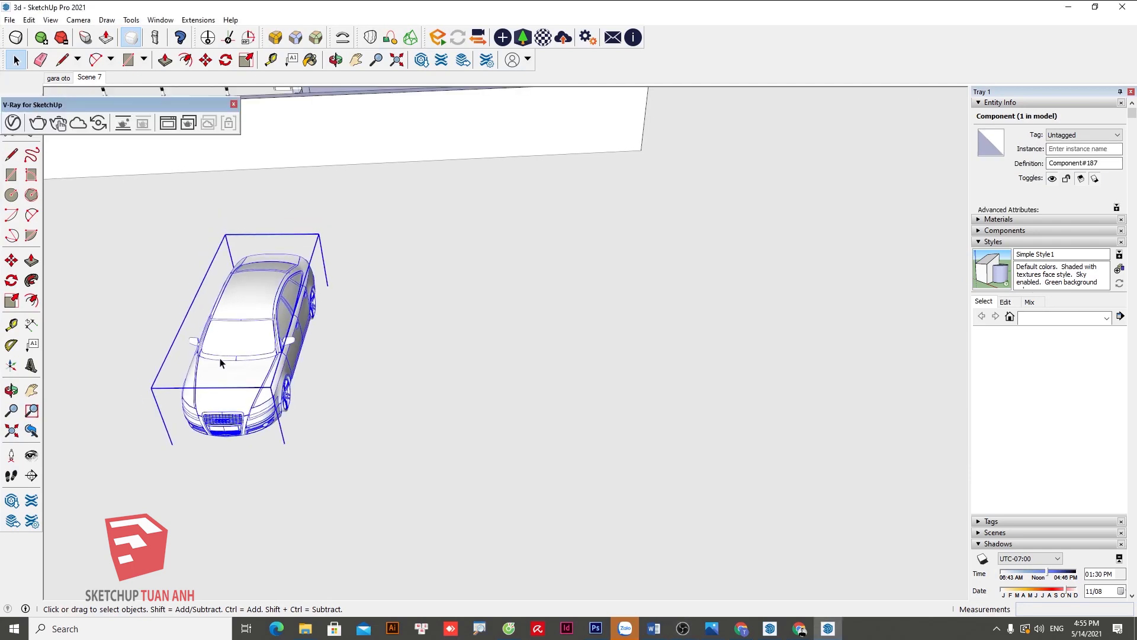
scroll(217, 364, down, 3)
scroll(217, 363, up, 3)
key(m)
key(ctrl)
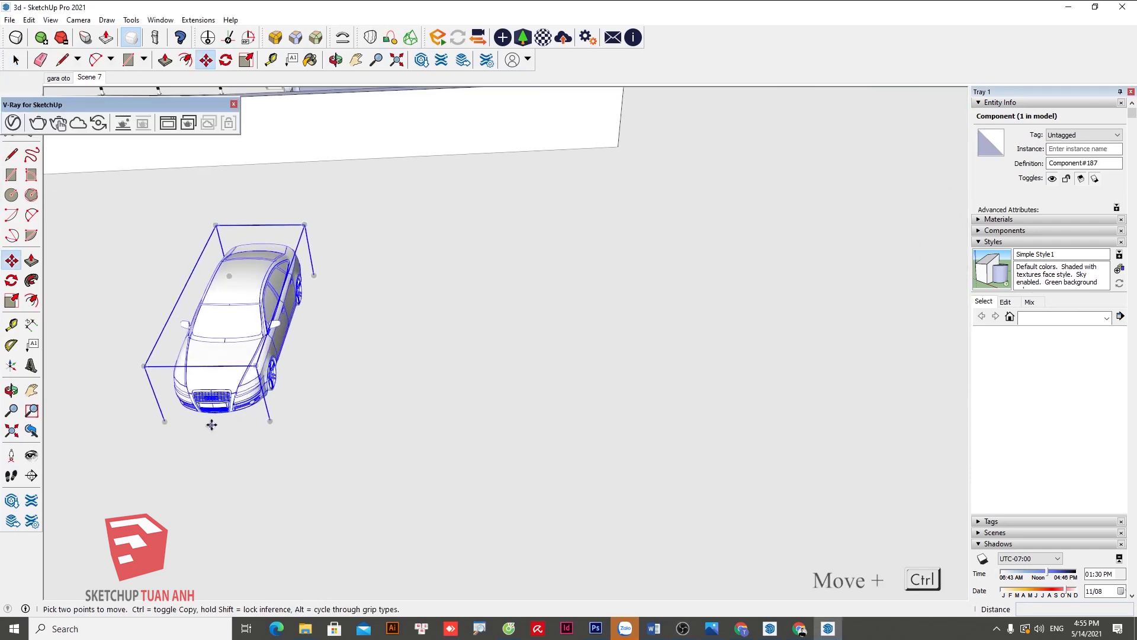
click(212, 425)
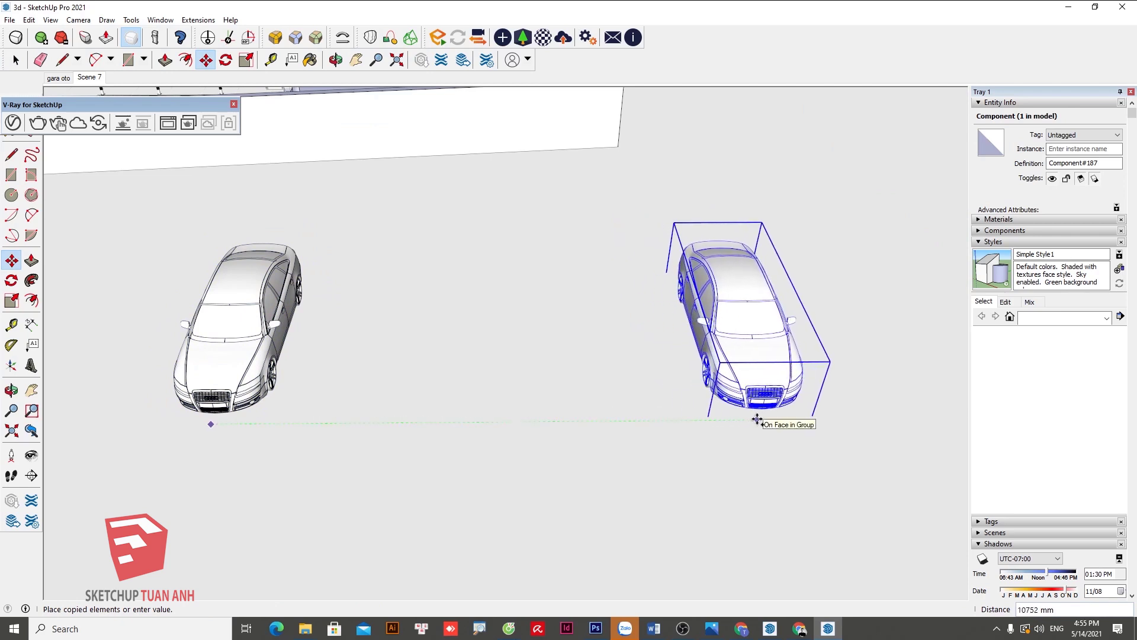
click(756, 418)
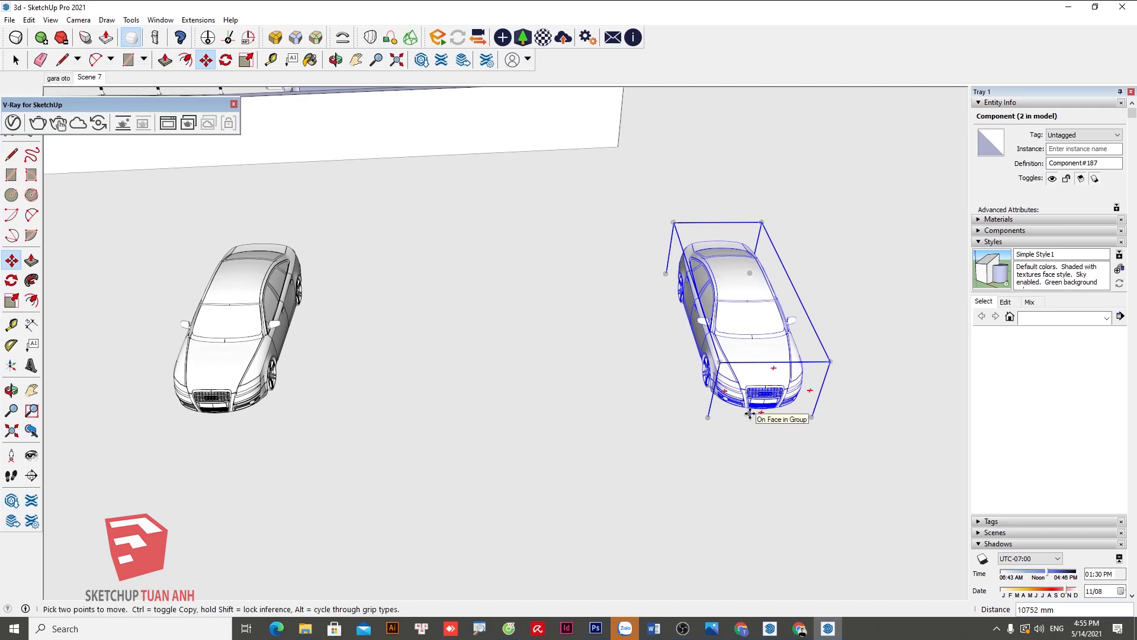
text(2/)
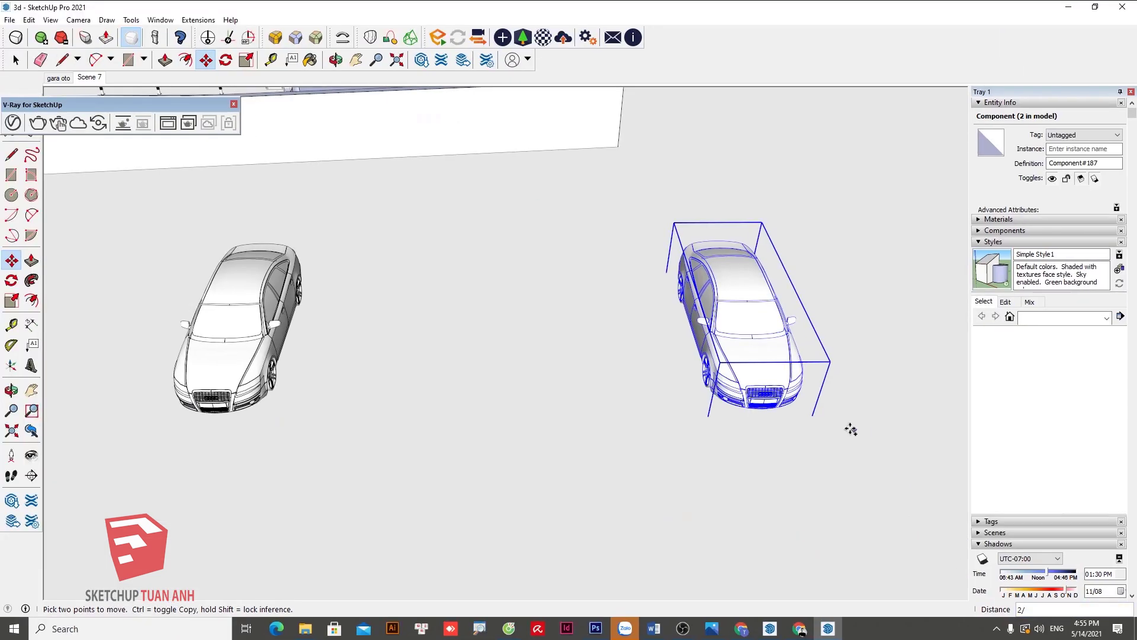
key(Delete)
Copy the sedan far right and divide the gap 3/ into evenly spaced sedans.
key(m)
key(ctrl)
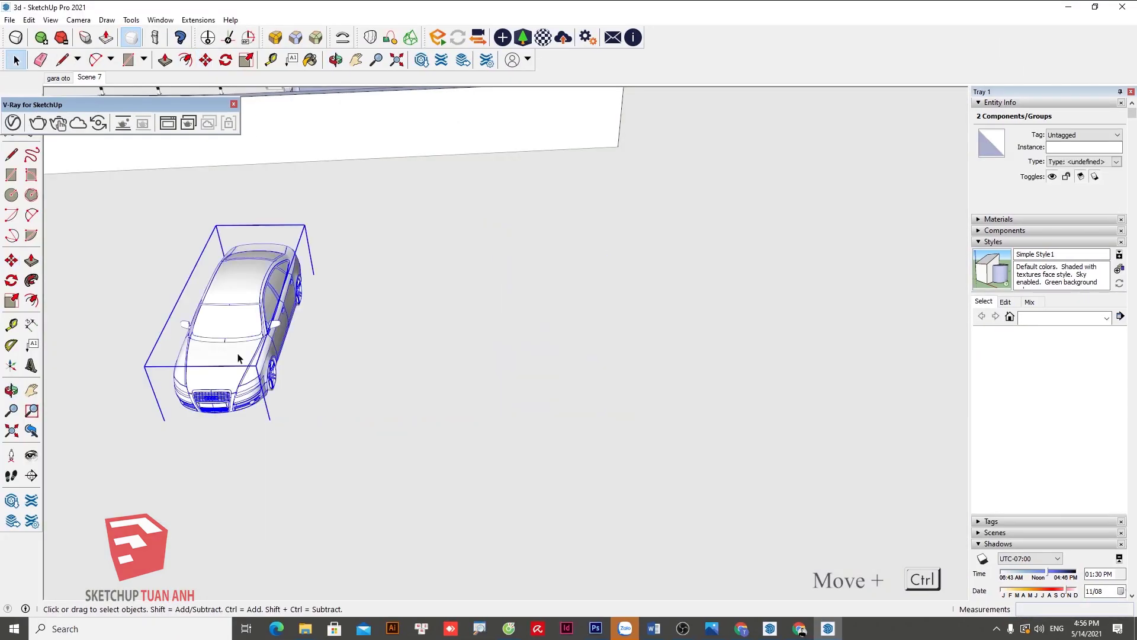
click(228, 428)
click(685, 422)
text(2/)
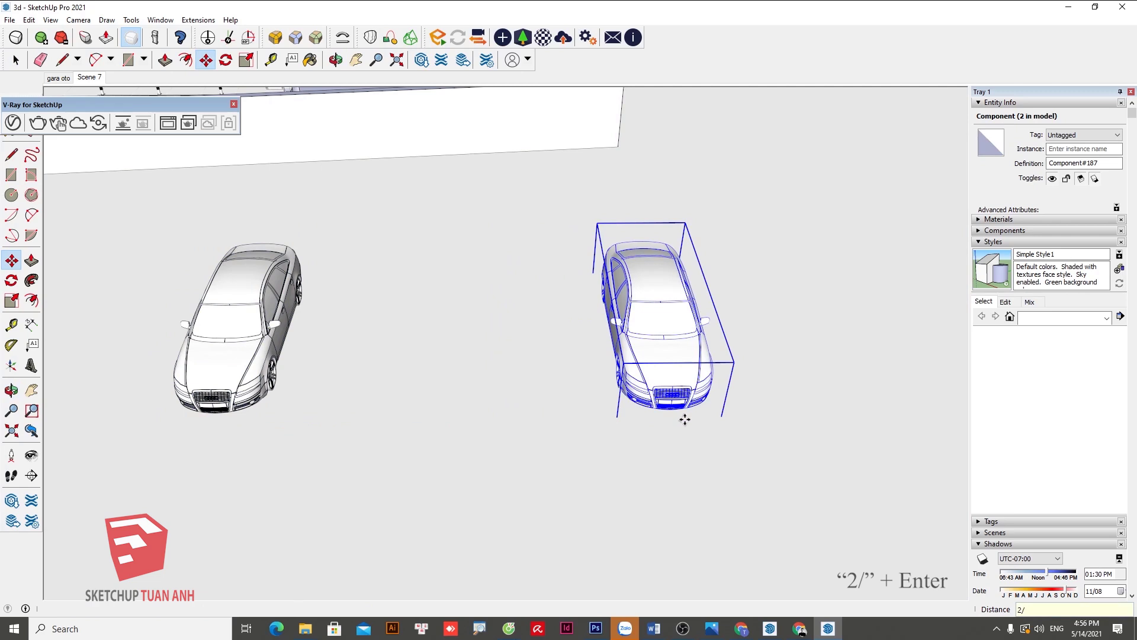
key(Return)
key(ctrl+z)
text(3)
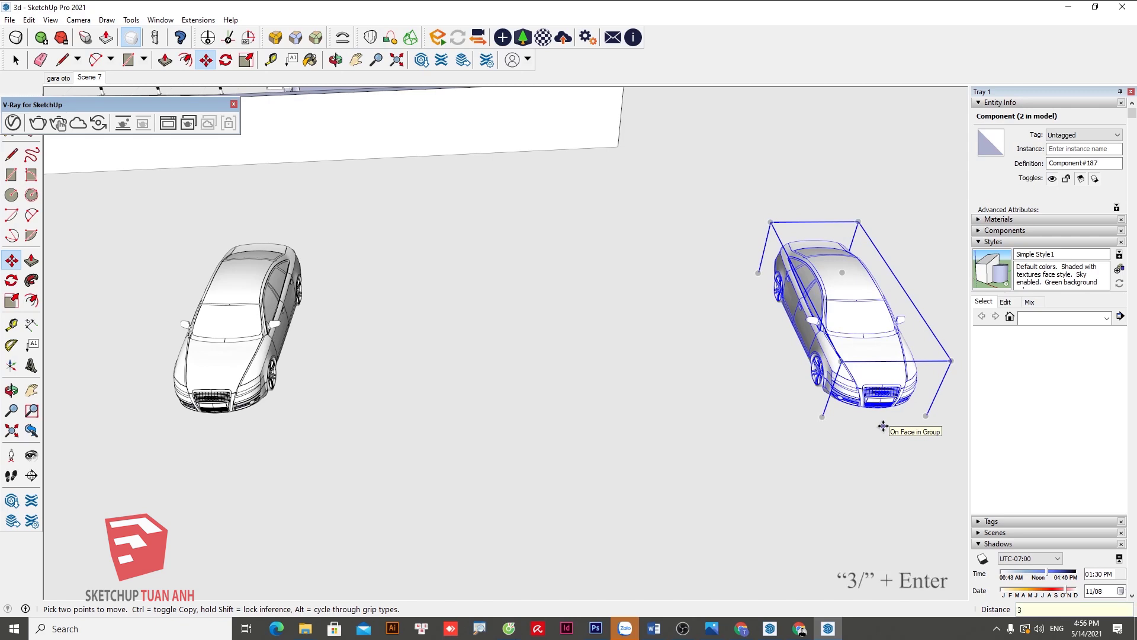
key(Return)
key(space)
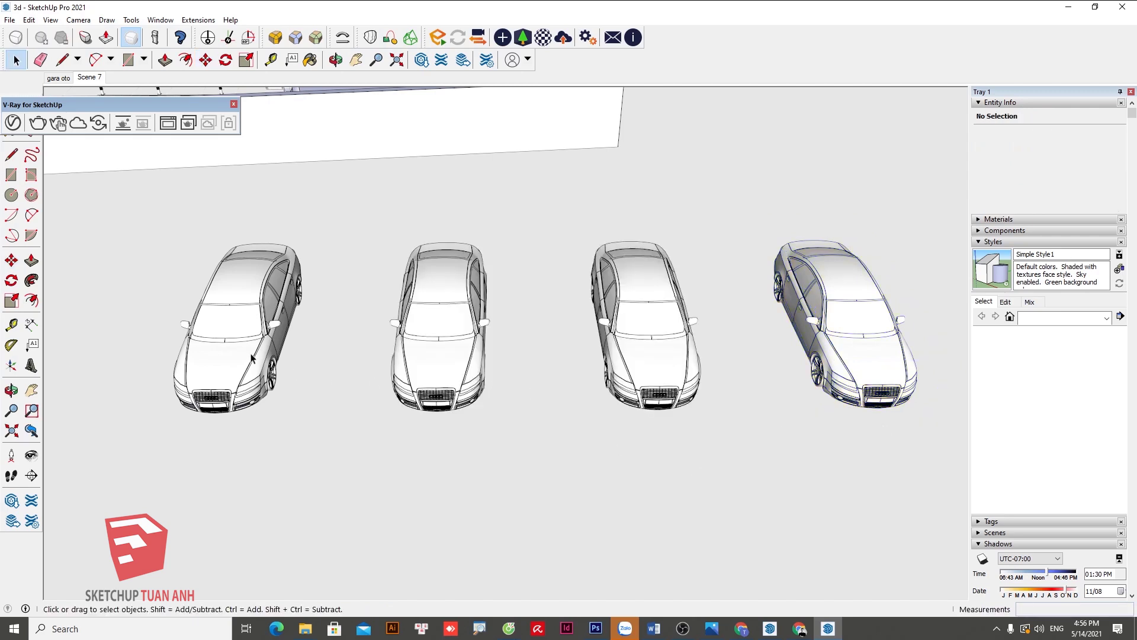
click(232, 329)
Orbit from the sedans to the house's upper floor and select its end panel.
click(869, 296)
scroll(646, 385, down, 3)
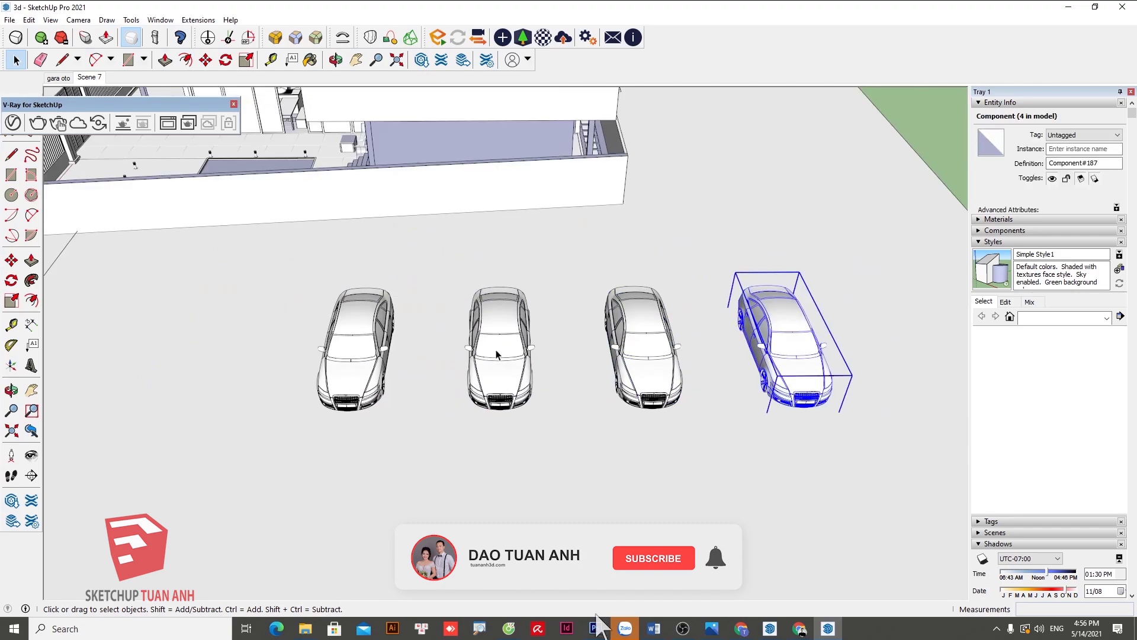
drag(561, 358, 888, 462)
middle_drag(888, 462, 407, 401)
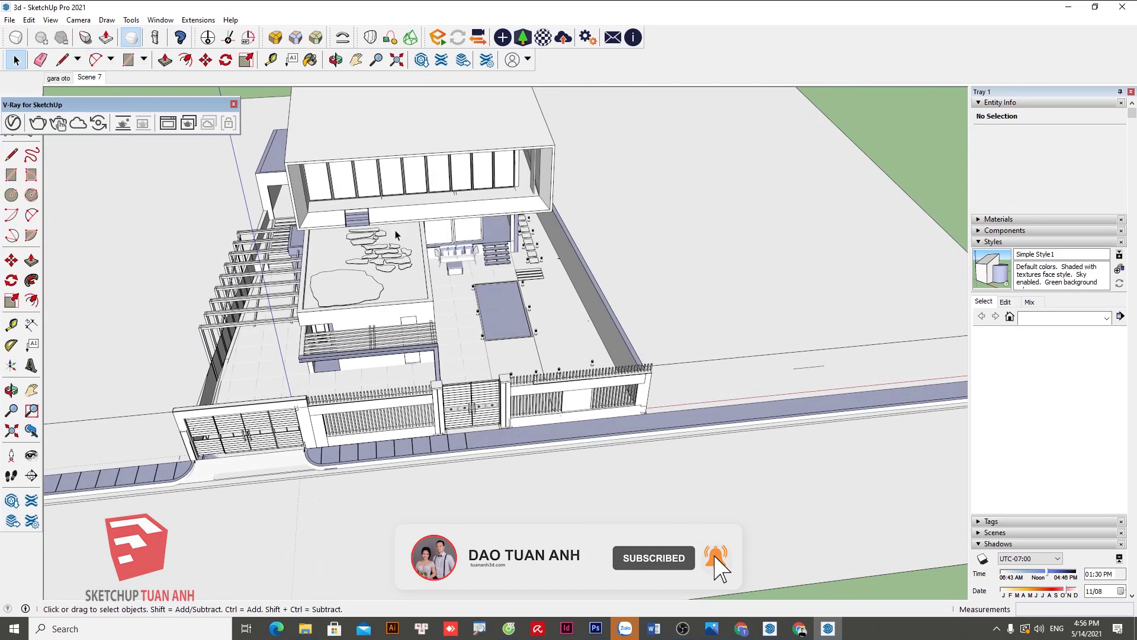
scroll(372, 169, up, 5)
middle_drag(372, 169, 541, 254)
scroll(553, 253, up, 3)
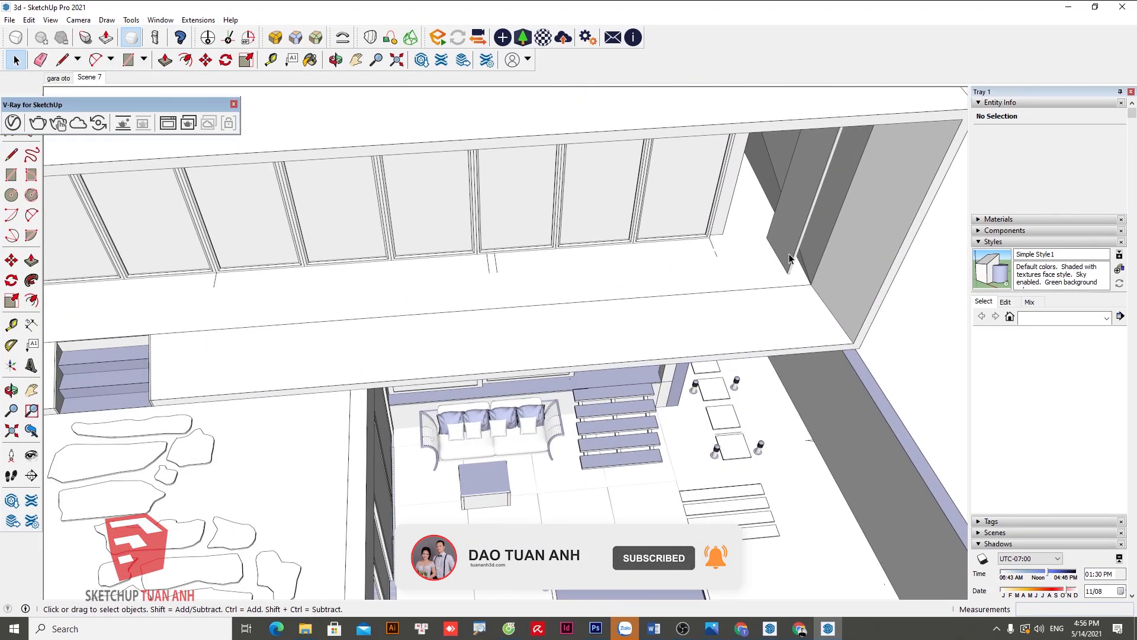
click(814, 264)
scroll(685, 233, down, 3)
middle_drag(685, 233, 721, 309)
scroll(720, 309, up, 3)
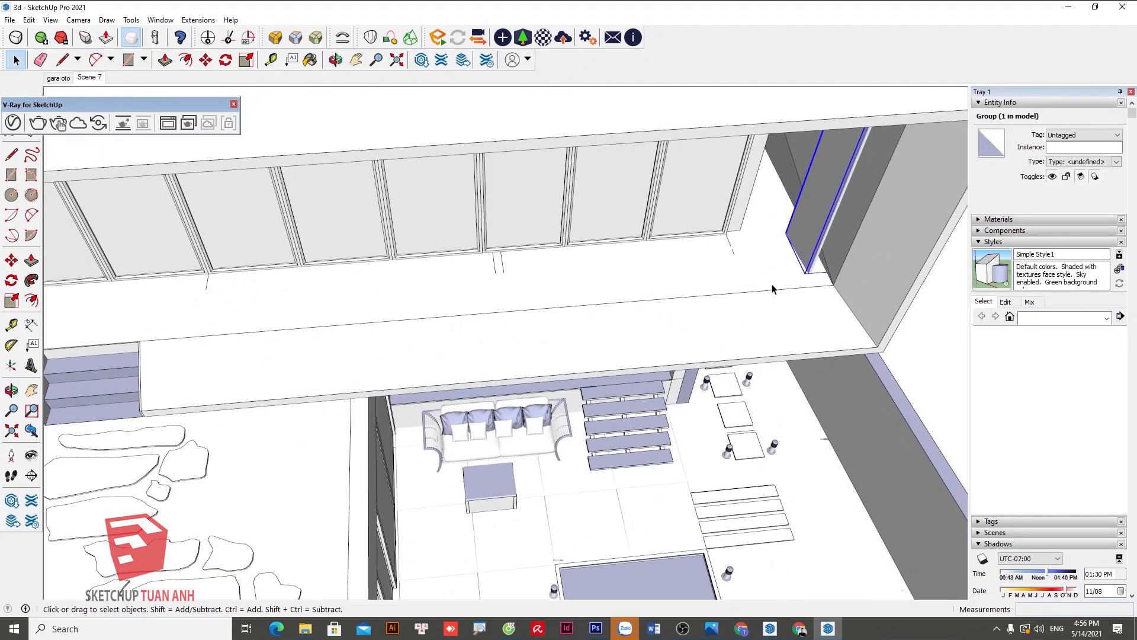
Copy the end panel to the opening's far end and divide it into 21 fins.
key(m)
key(ctrl)
click(794, 251)
scroll(794, 251, down, 3)
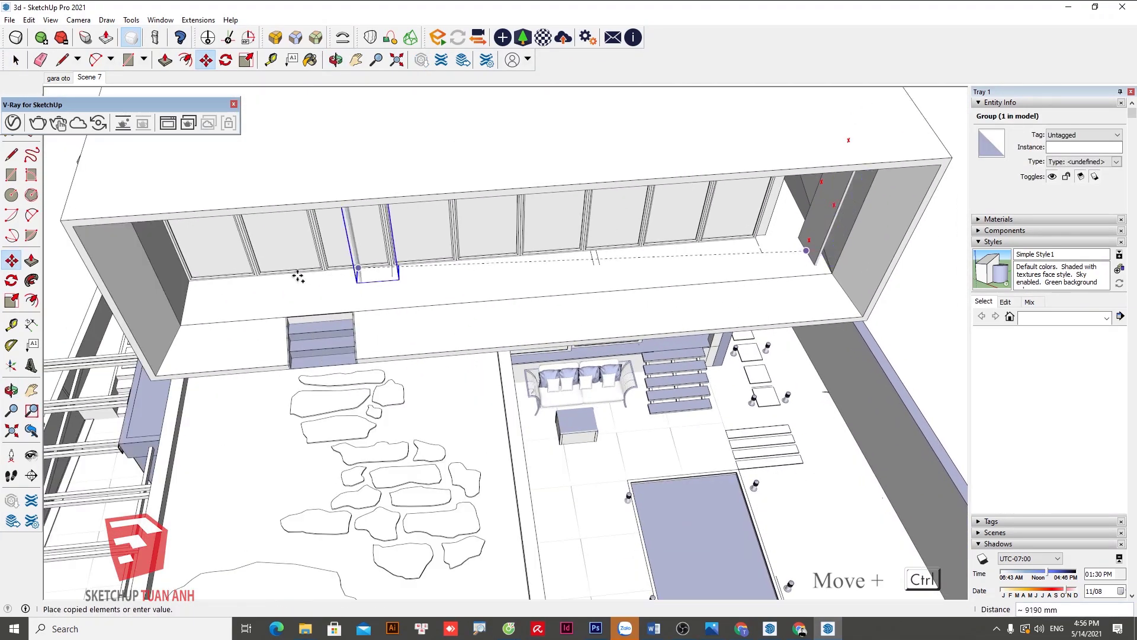
click(202, 301)
text(21/)
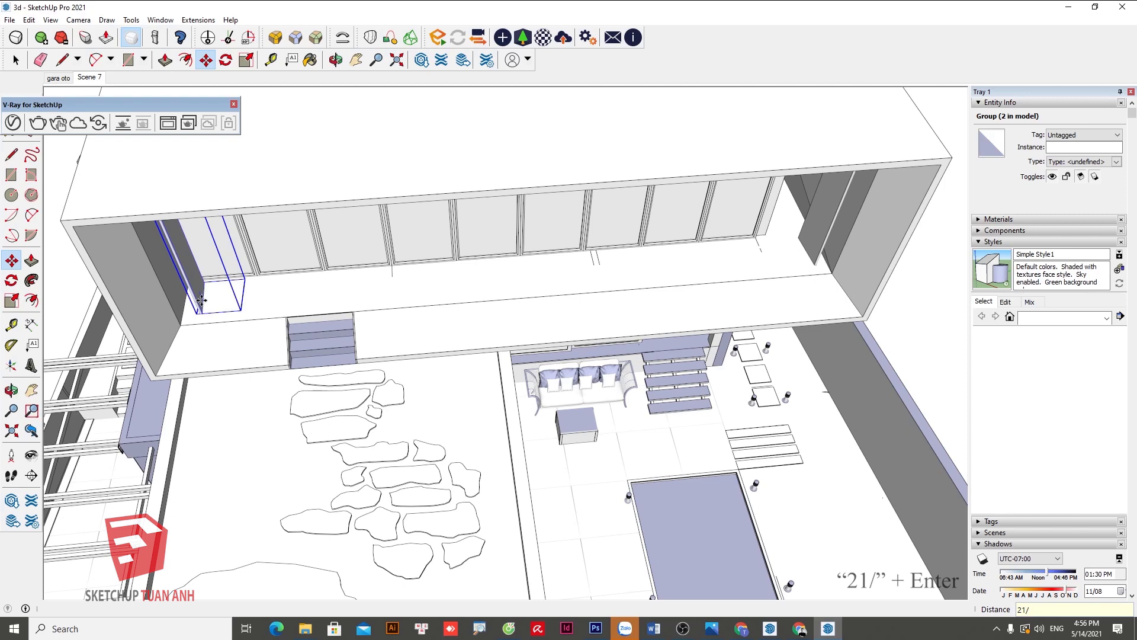
key(Return)
scroll(504, 307, up, 3)
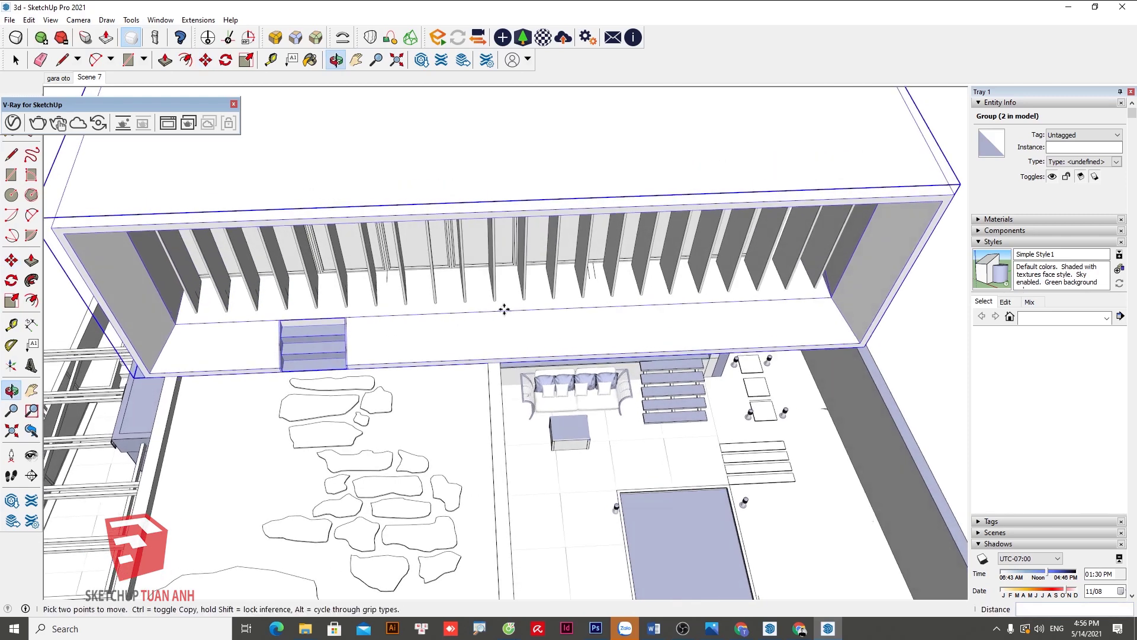
key(space)
scroll(524, 281, up, 3)
Select a fin and orbit out to a wider, level view of the house.
click(520, 279)
mouse_move(520, 278)
middle_down()
mouse_move(487, 338)
mouse_move(523, 370)
mouse_move(492, 436)
middle_up()
key(q)
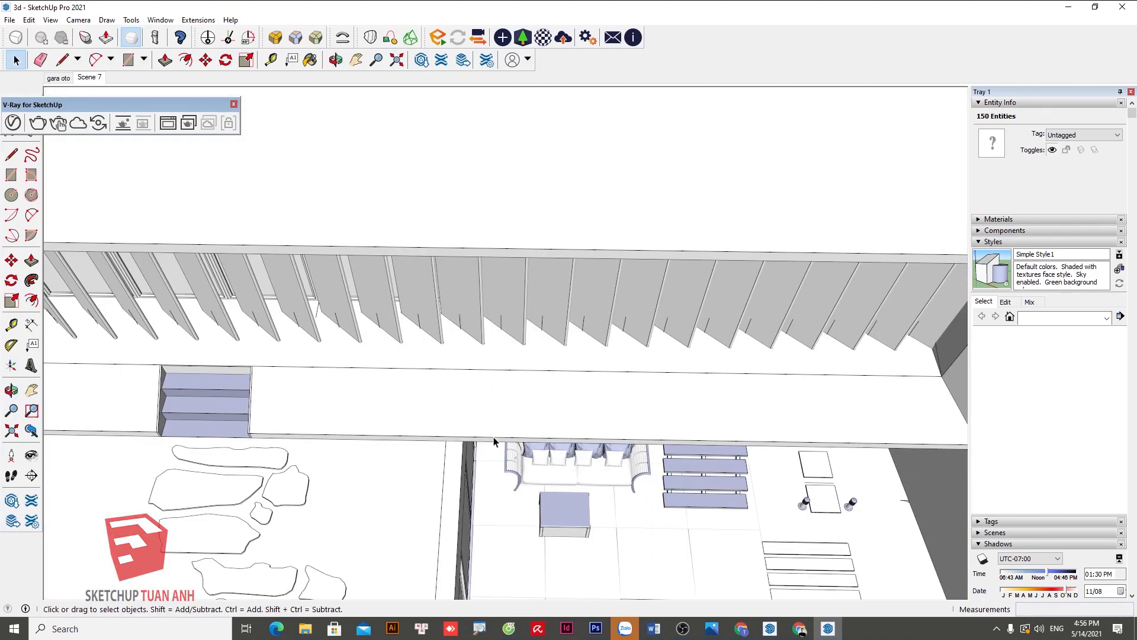
key(o)
drag(493, 436, 520, 203)
key(space)
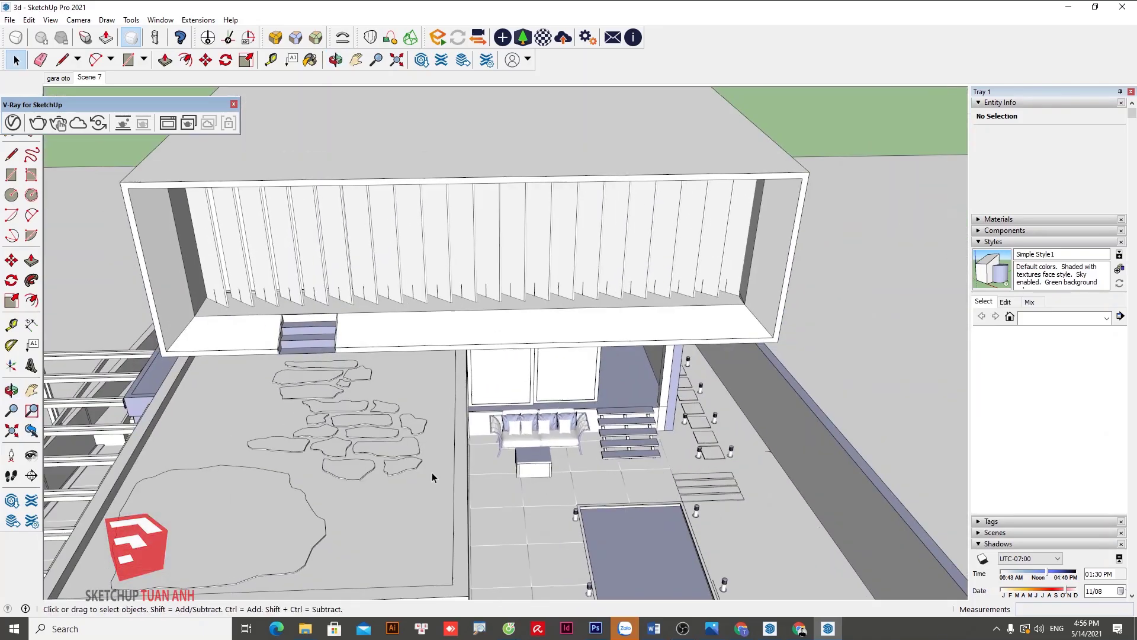
mouse_move(432, 474)
middle_down()
mouse_move(503, 249)
mouse_move(450, 318)
middle_up()
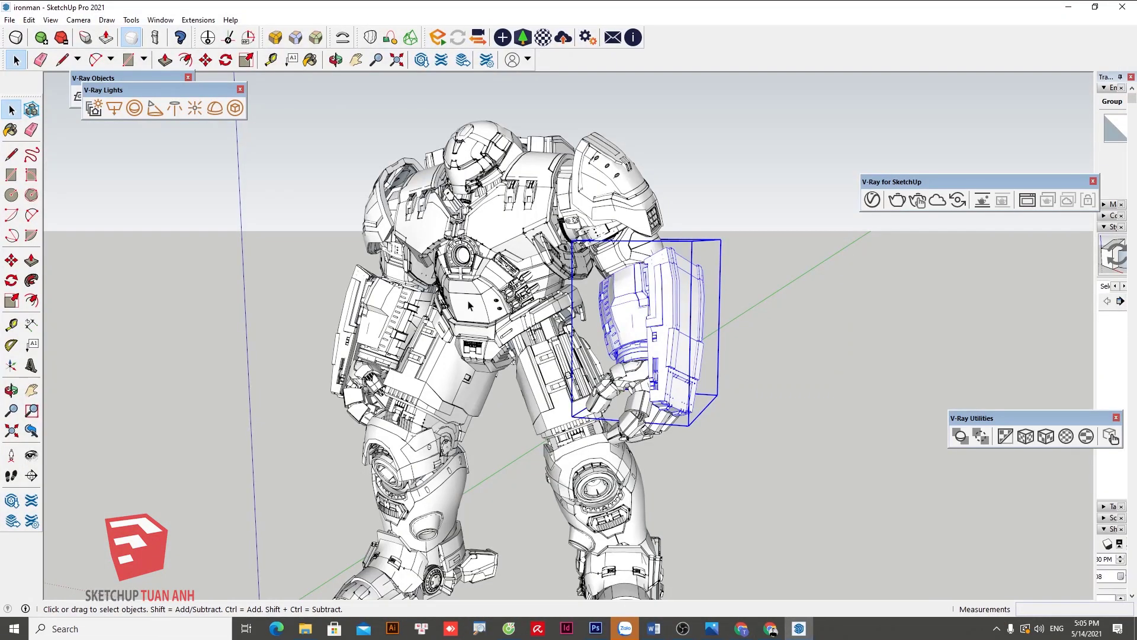
Select the ironman's arm group and choose Make Component from its context menu.
middle_drag(687, 367, 724, 369)
click(734, 376)
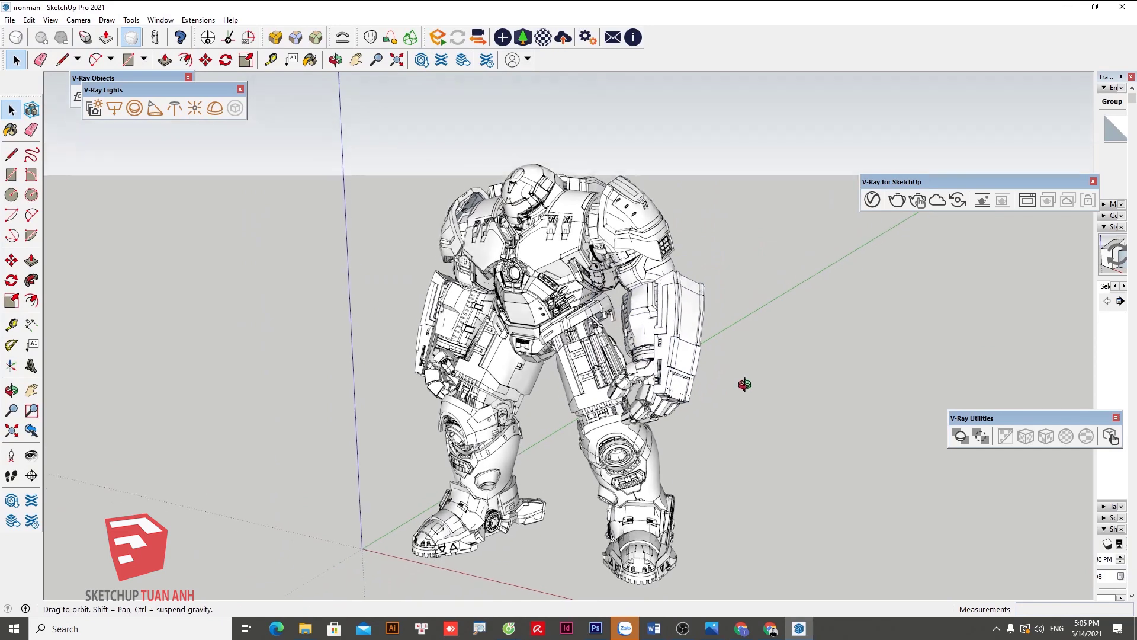
scroll(722, 361, up, 3)
scroll(699, 344, up, 3)
scroll(677, 321, up, 3)
click(677, 321)
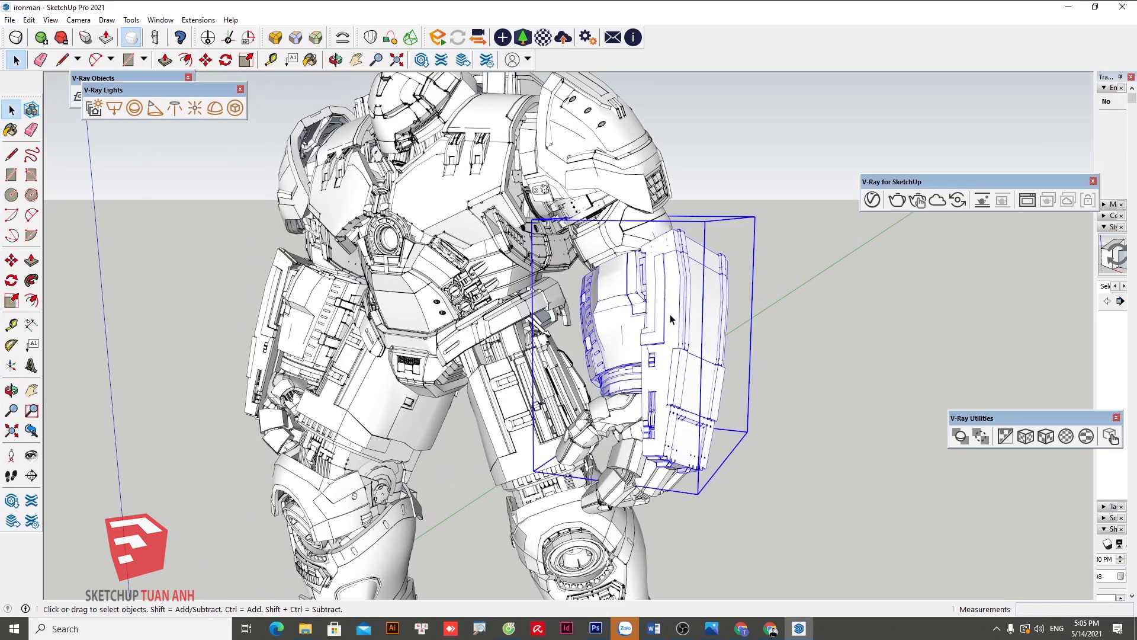
click(731, 318)
right_click(679, 290)
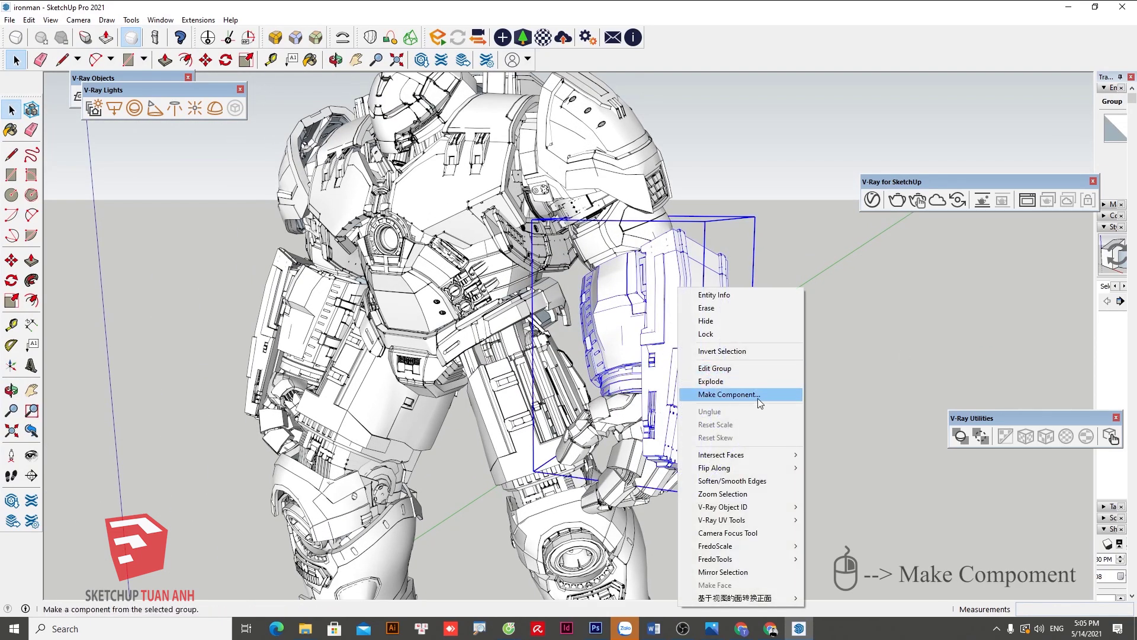
click(740, 394)
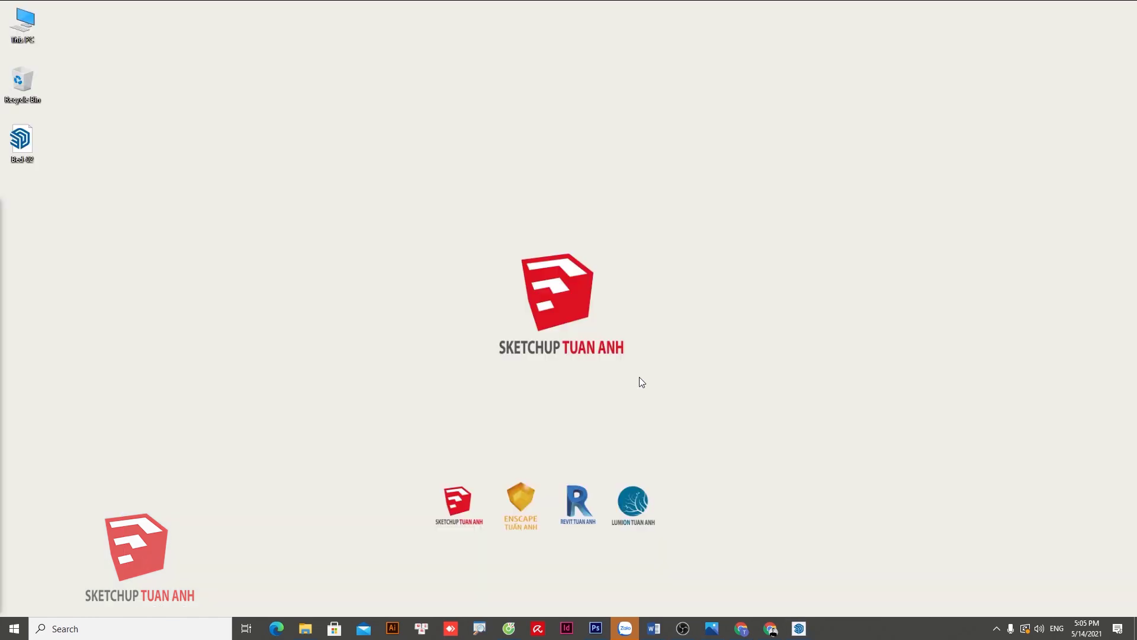
Open Display settings from the desktop menu and select monitors 2 and 1.
right_click(684, 213)
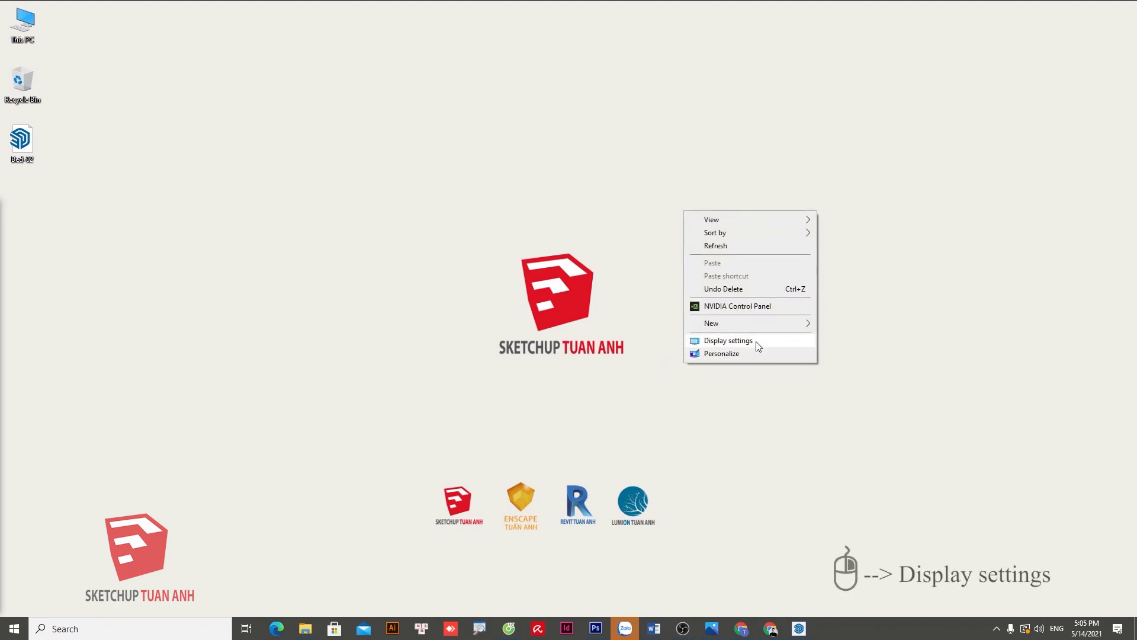
click(728, 341)
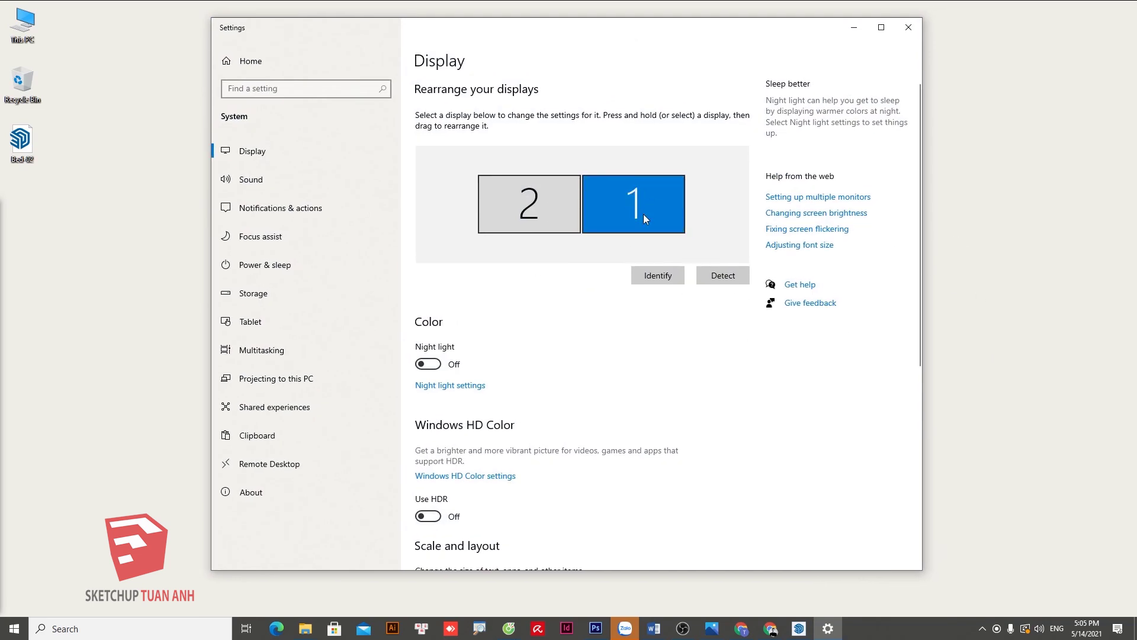
click(518, 198)
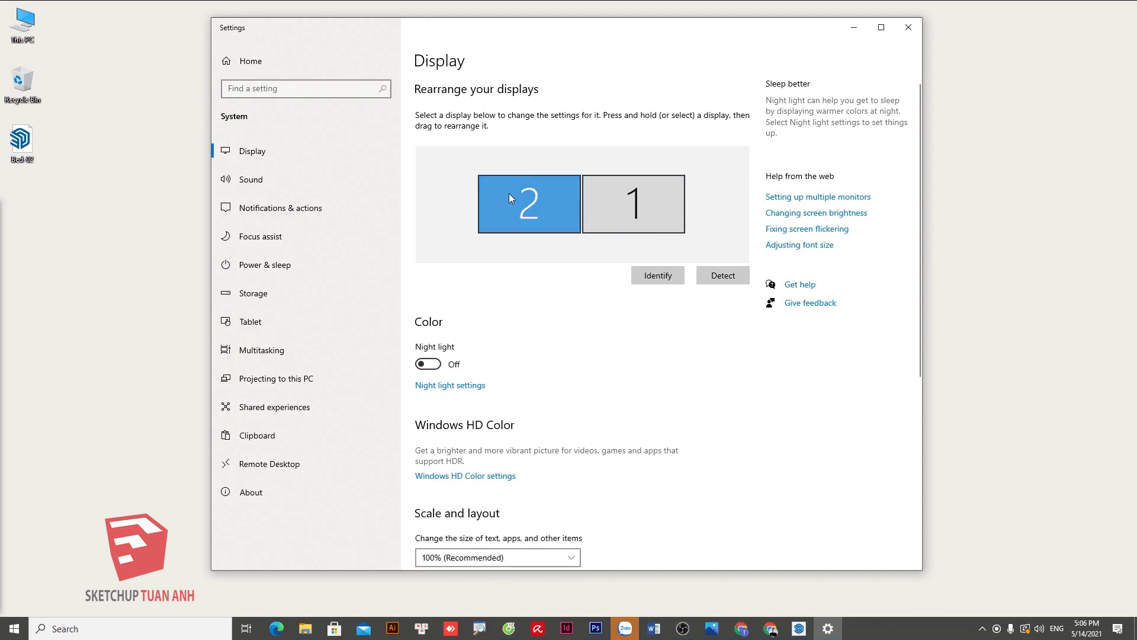
click(603, 218)
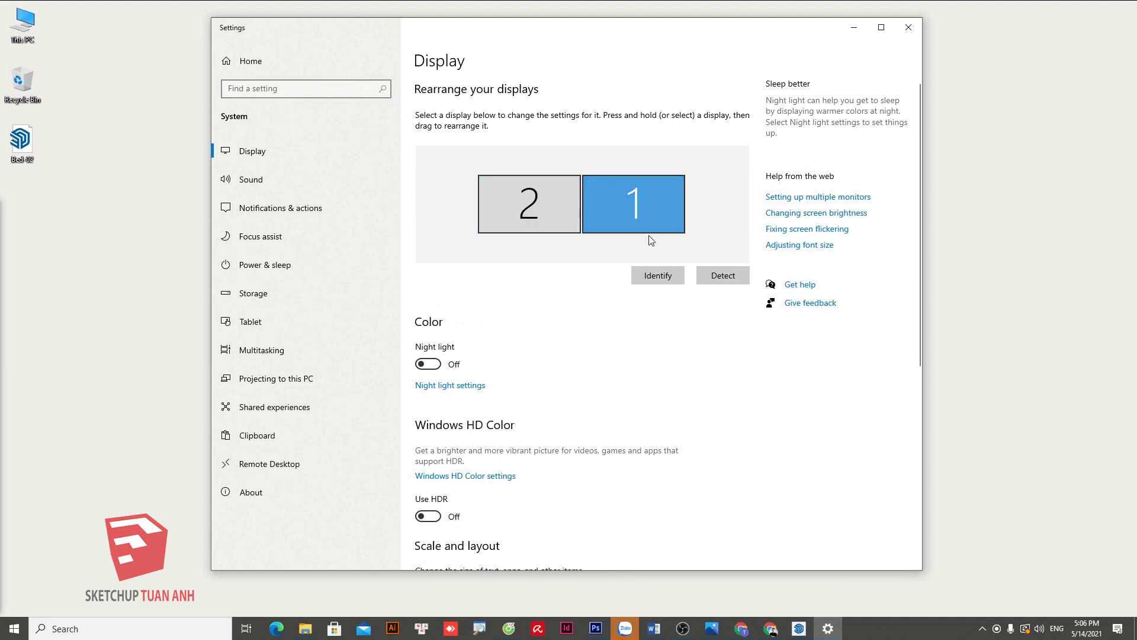
Reselect monitor 2, scroll through Scale and layout, then close Settings.
scroll(668, 221, down, 6)
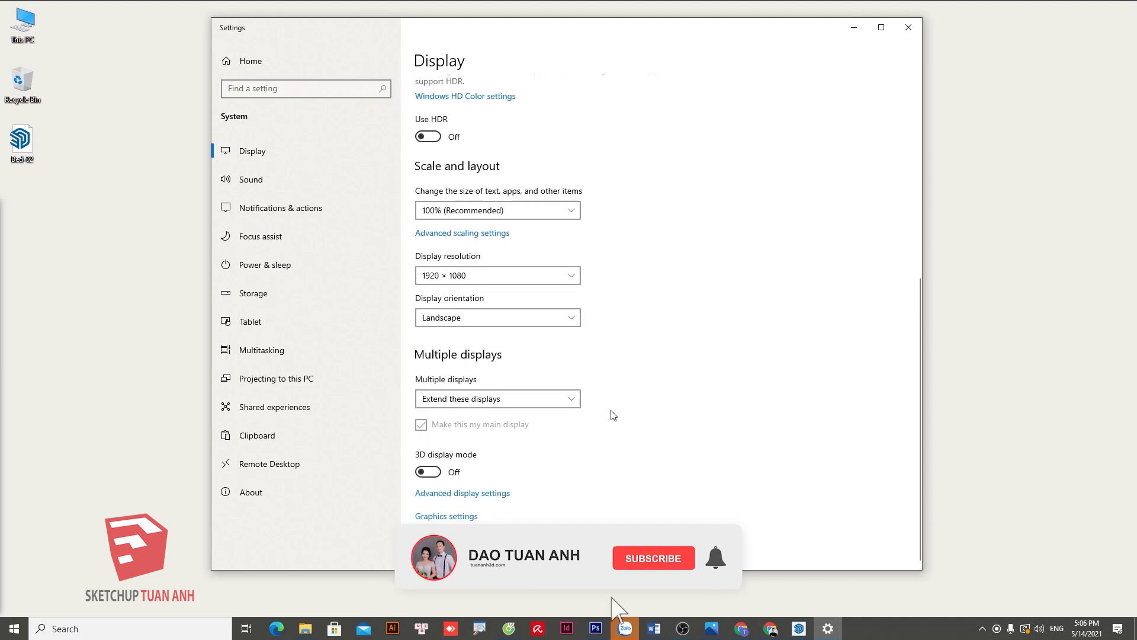
scroll(657, 432, up, 5)
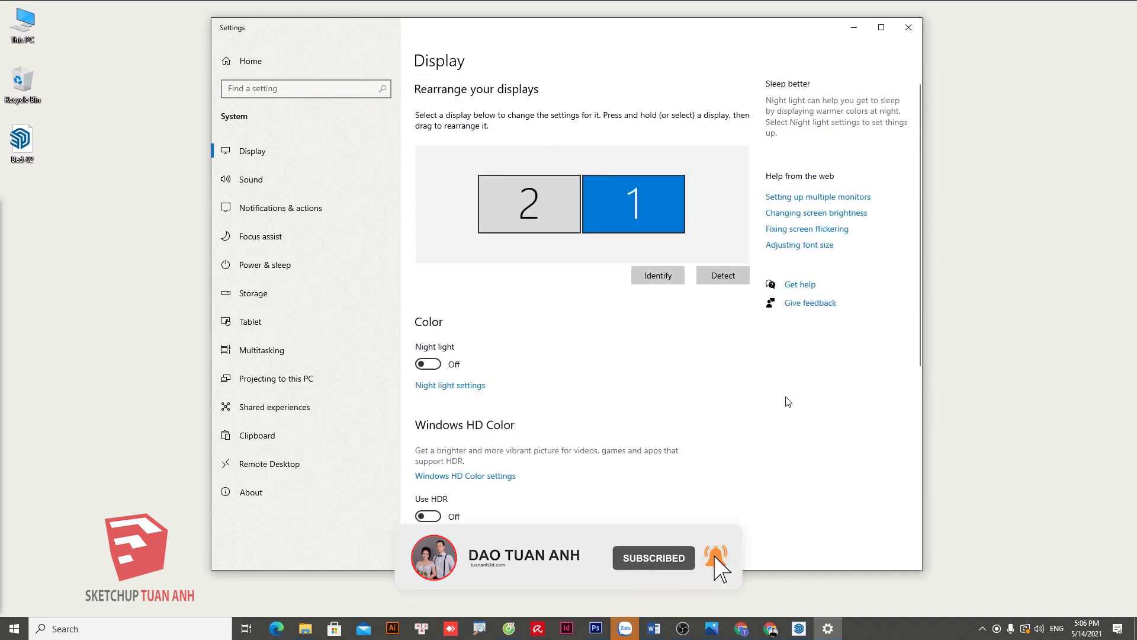
click(545, 211)
scroll(604, 249, down, 3)
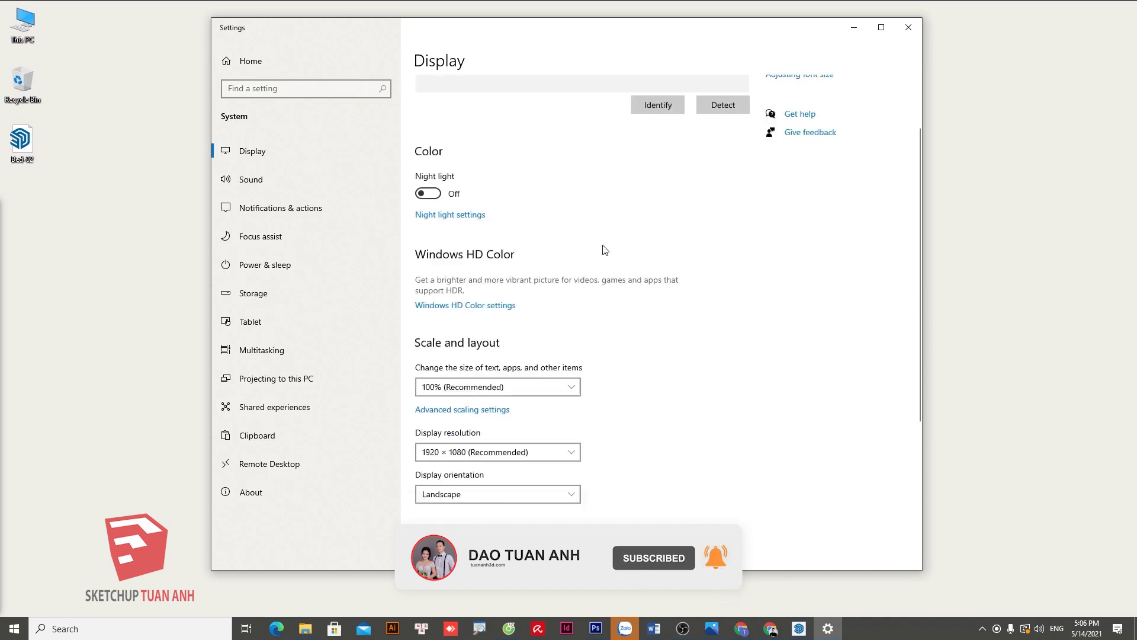
scroll(605, 279, down, 3)
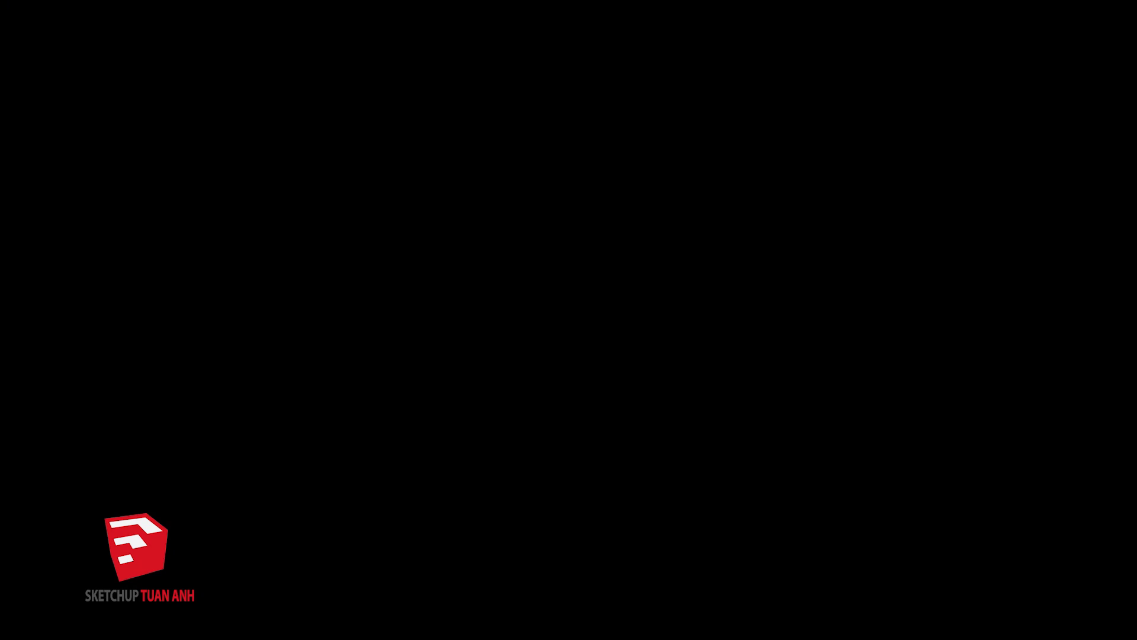
scroll(744, 396, down, 1)
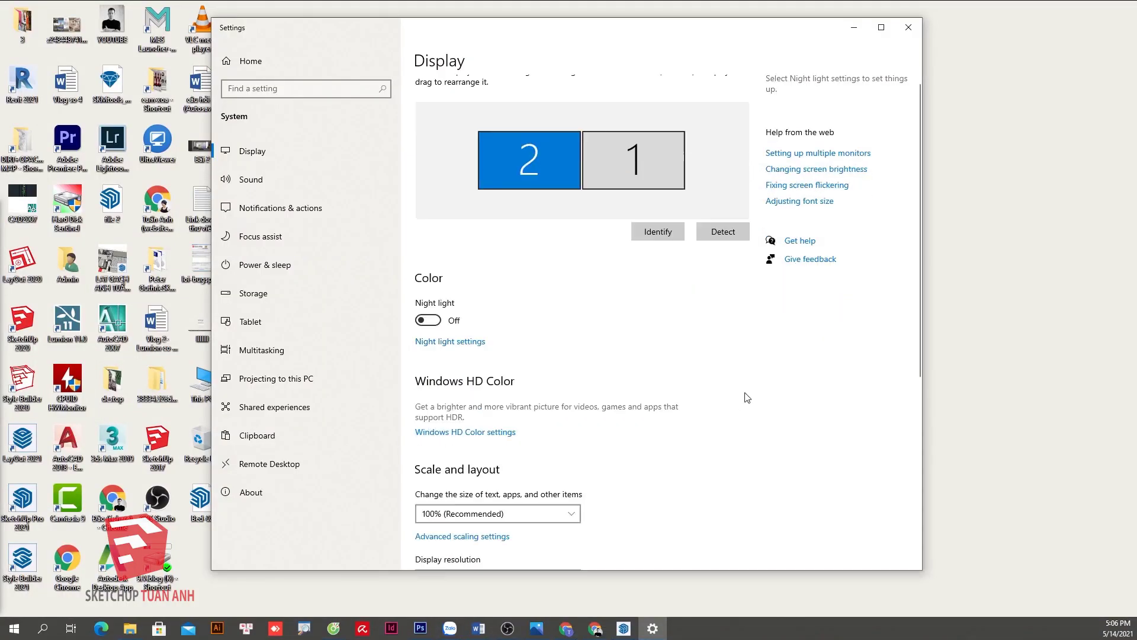
scroll(743, 396, down, 3)
click(894, 37)
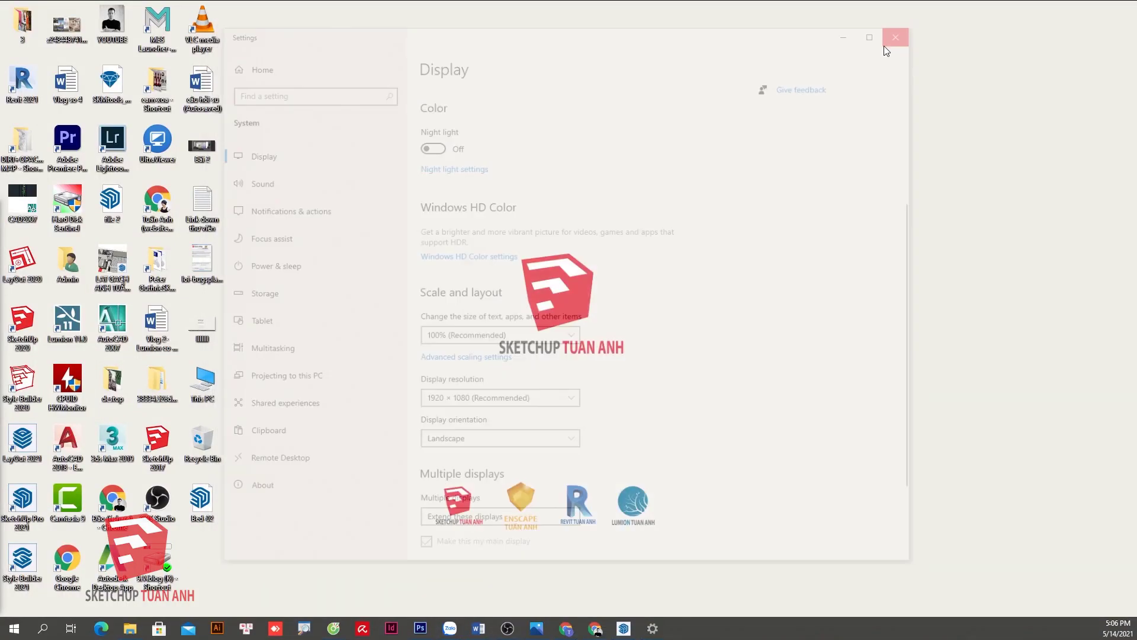
Return to SketchUp and orbit to a frontal view of the robot.
click(625, 629)
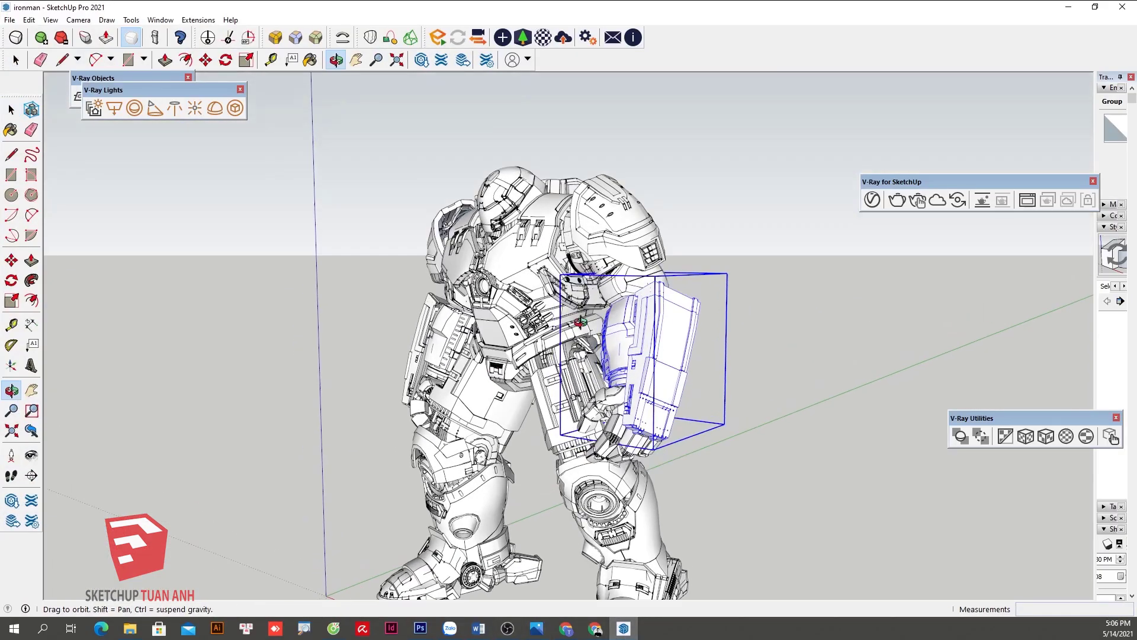
middle_drag(651, 356, 710, 379)
scroll(728, 389, up, 3)
scroll(728, 389, down, 3)
middle_drag(766, 343, 692, 322)
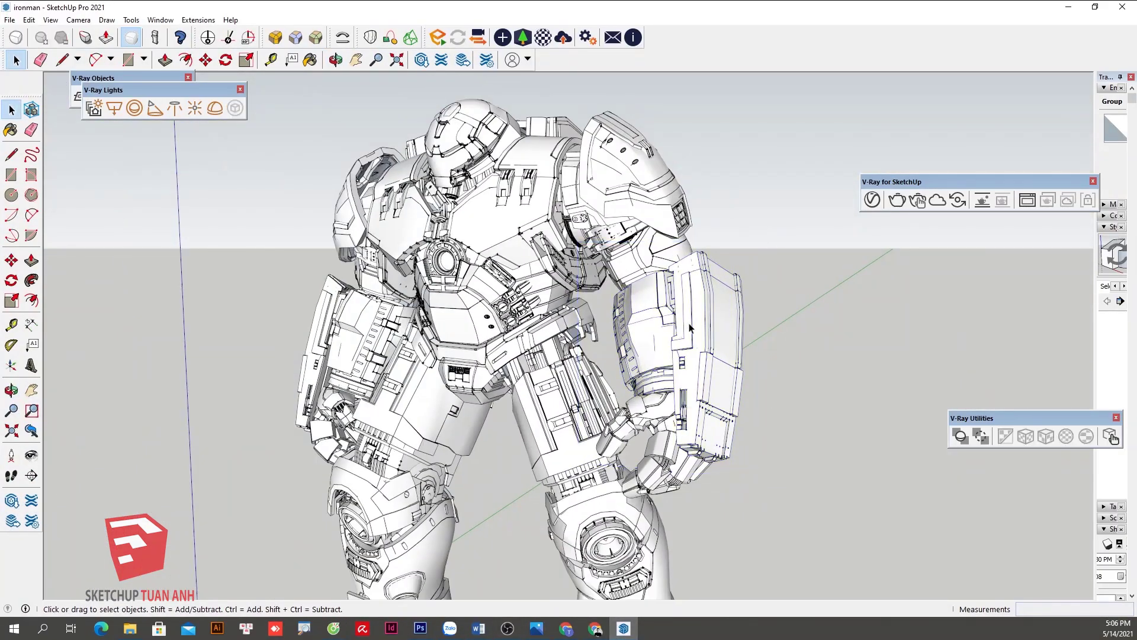
Make the robot's arm group a component named 'tay'.
right_click(692, 322)
click(764, 109)
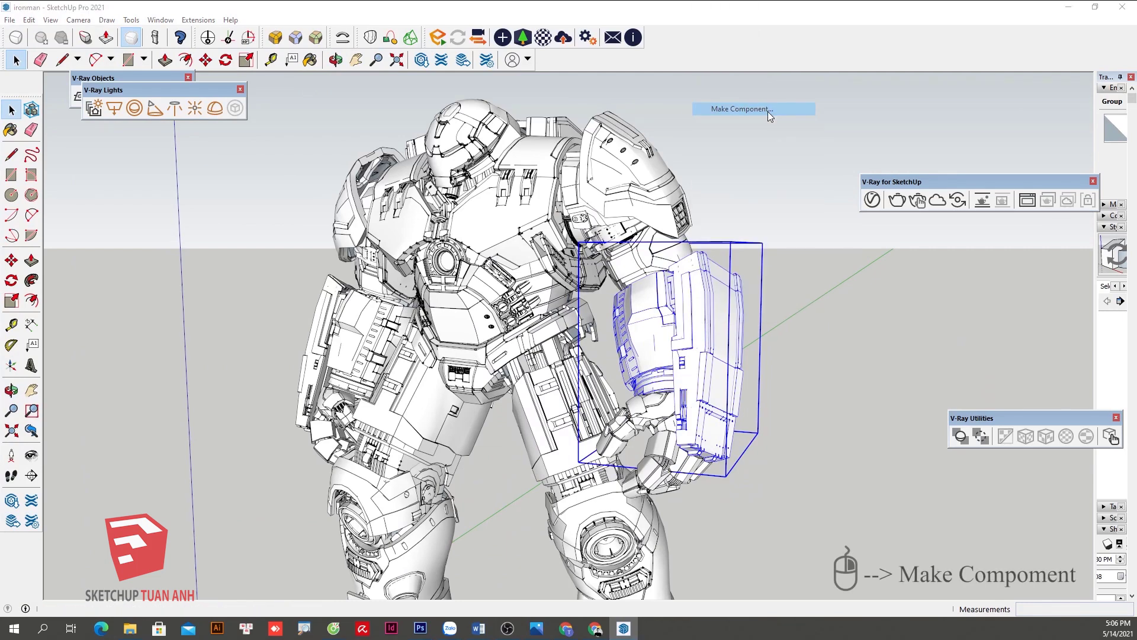
drag(839, 132, 882, 131)
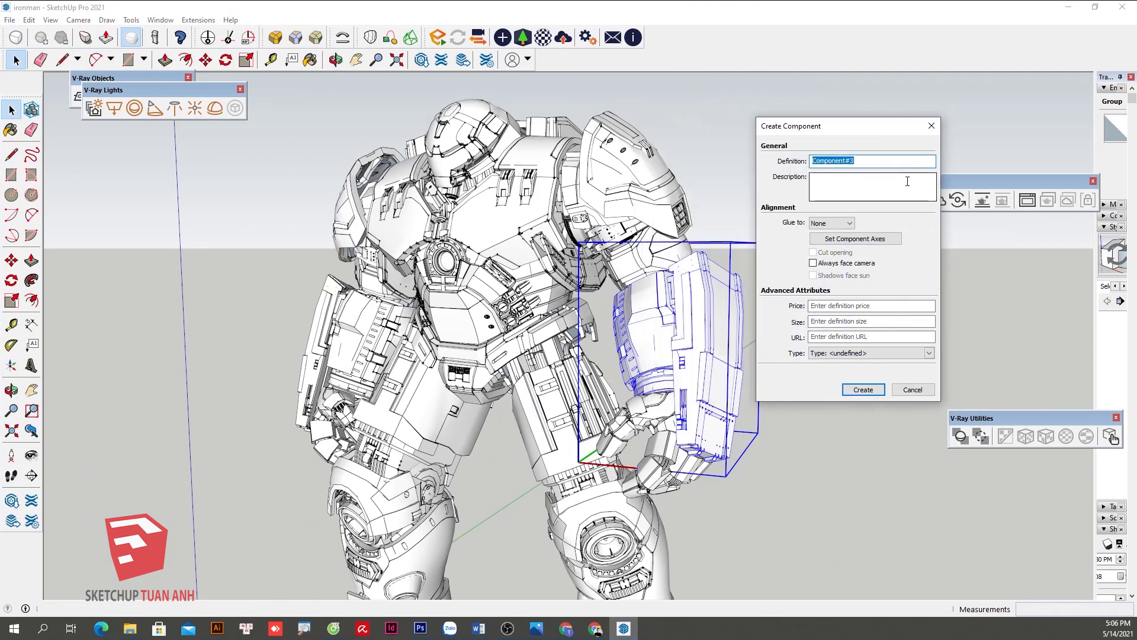
key(BackSpace)
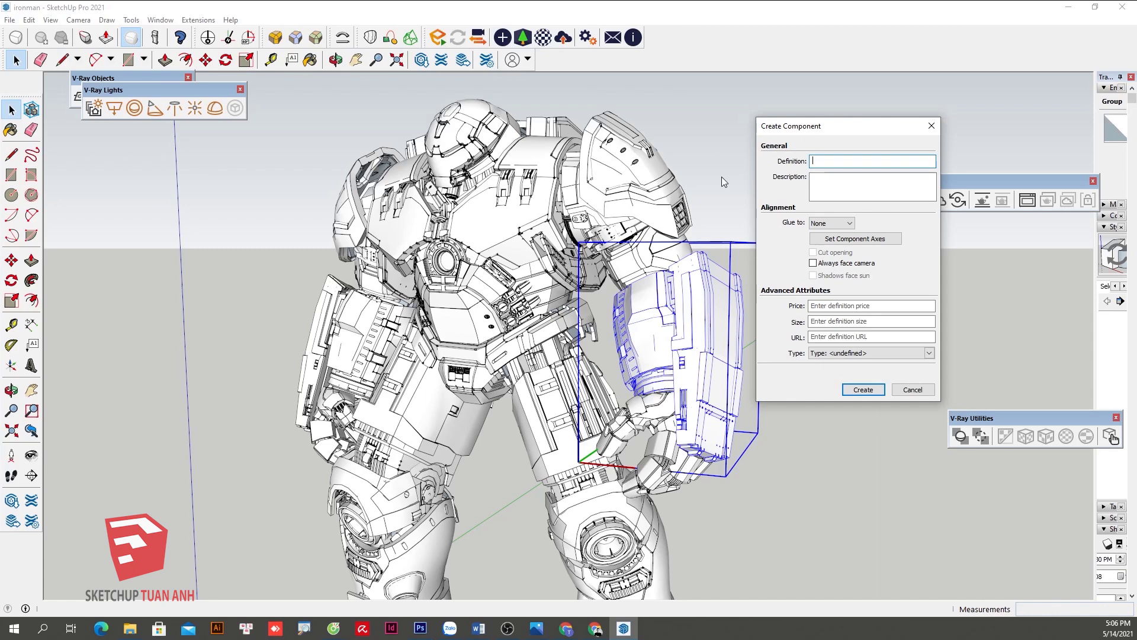
text(t)
text(tay)
key(Return)
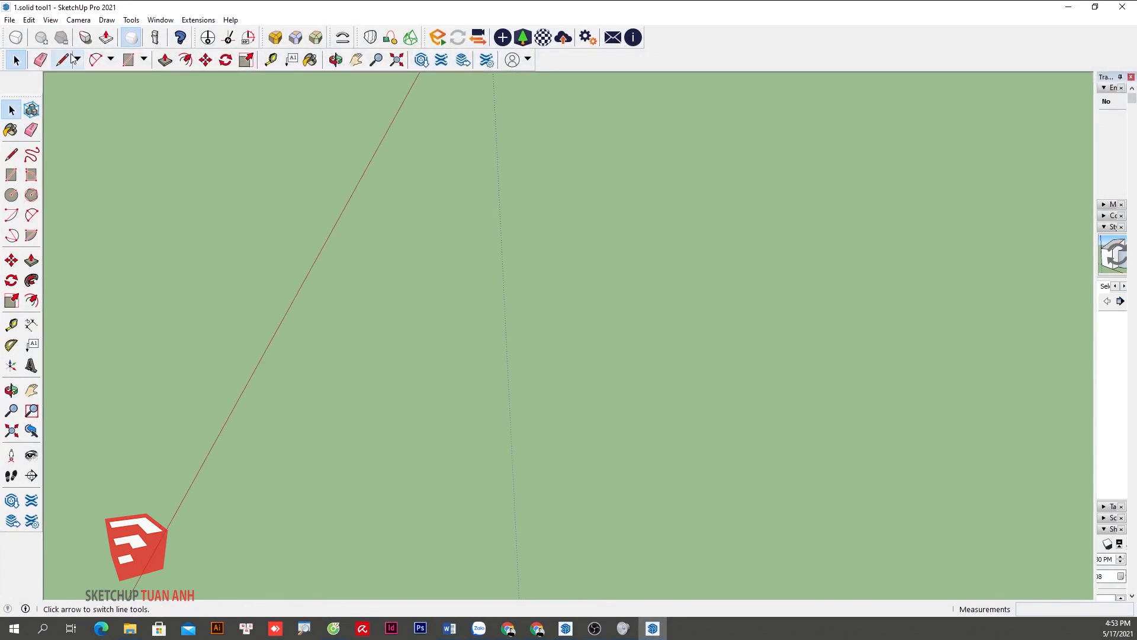
Enable the Solid Tools toolbar and position its floating palette.
click(47, 22)
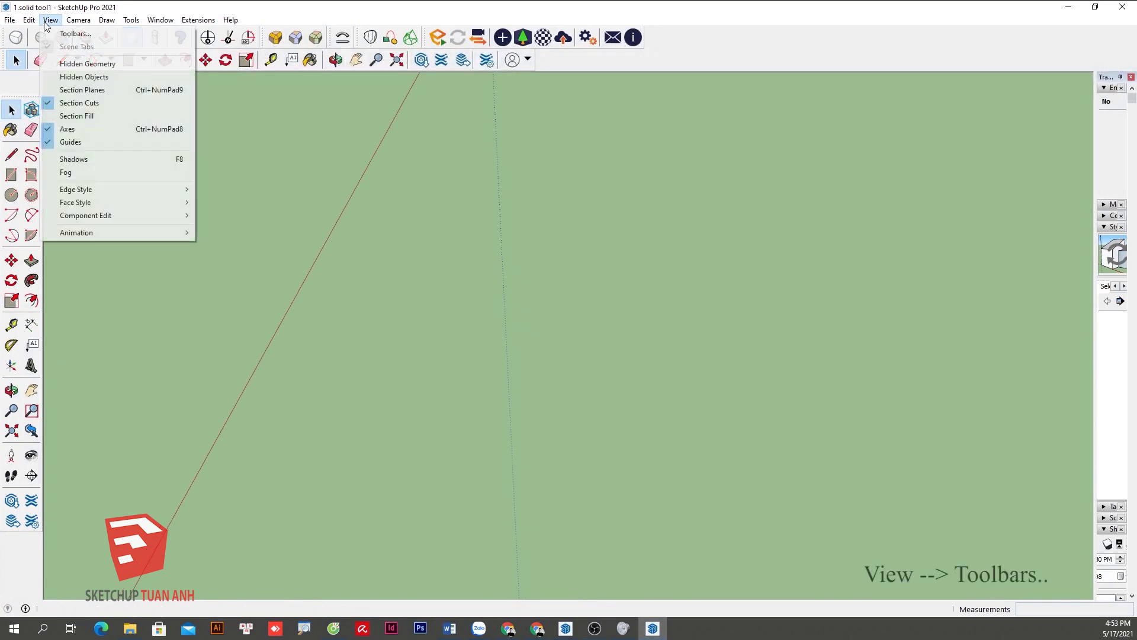
click(67, 44)
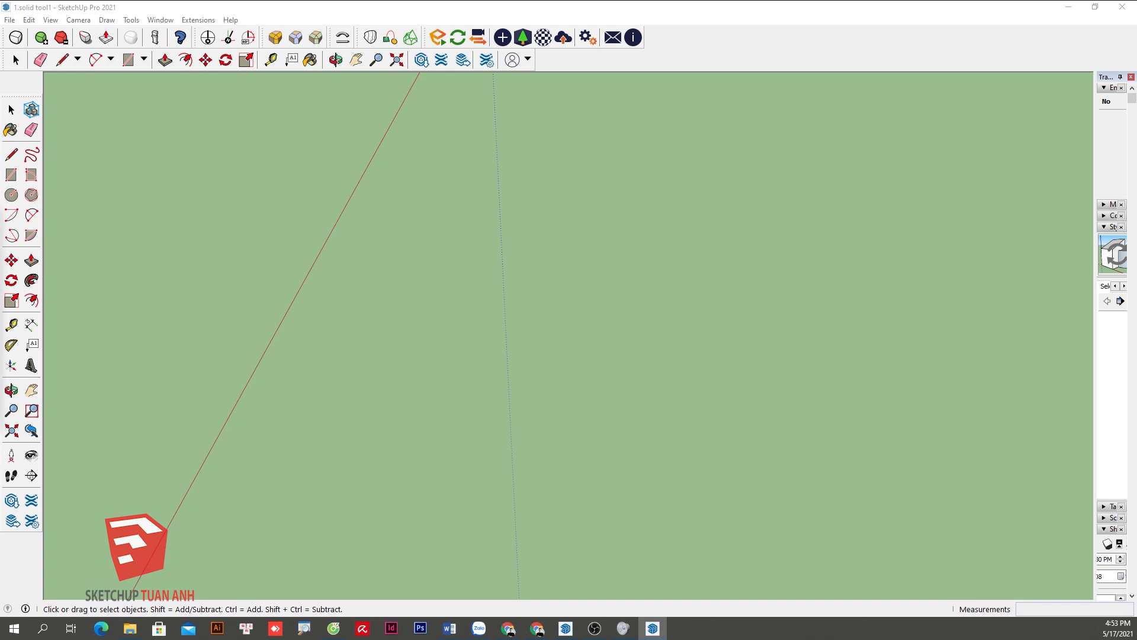
click(403, 292)
scroll(428, 323, down, 3)
scroll(428, 323, down, 1)
click(397, 334)
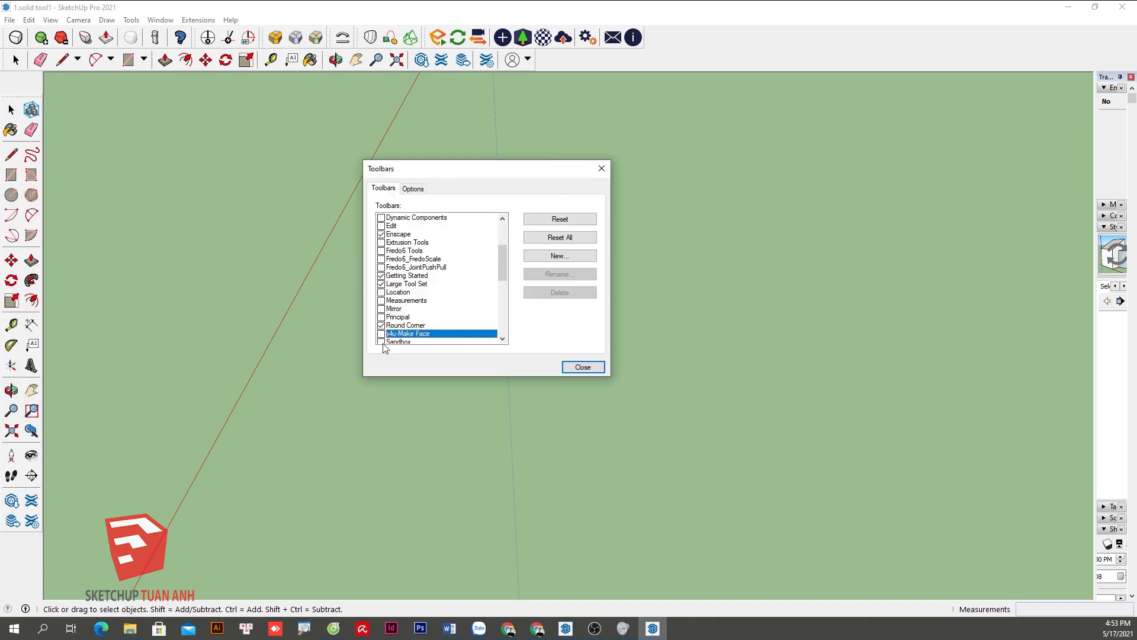
key(Down)
key(Down)
key(Down)
key(Down)
key(Down)
key(Down)
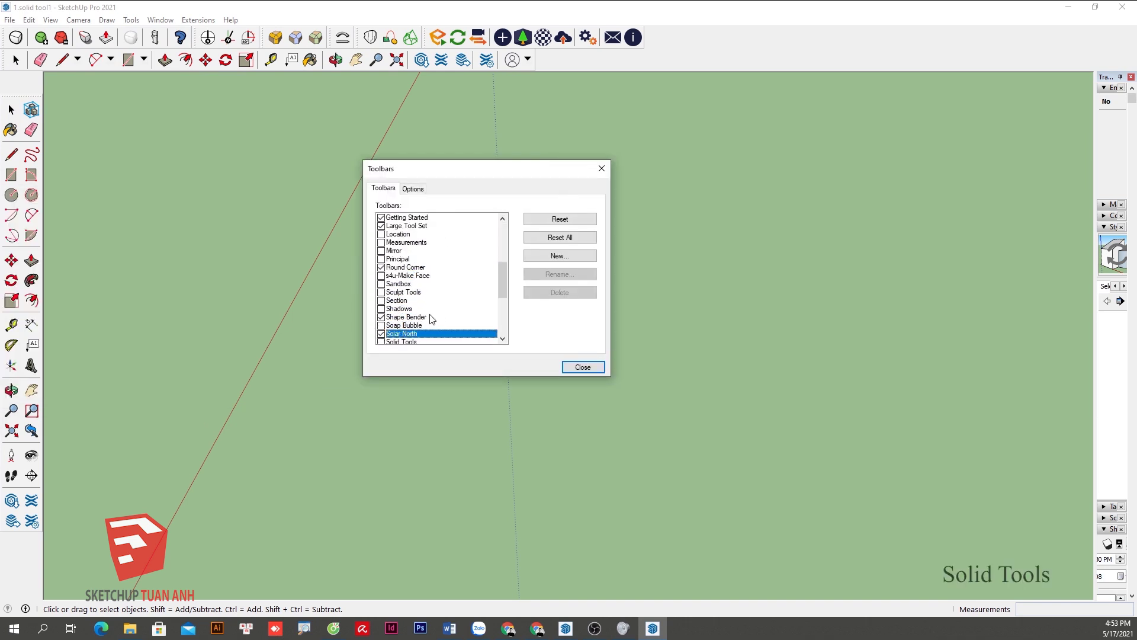
key(Down)
click(381, 334)
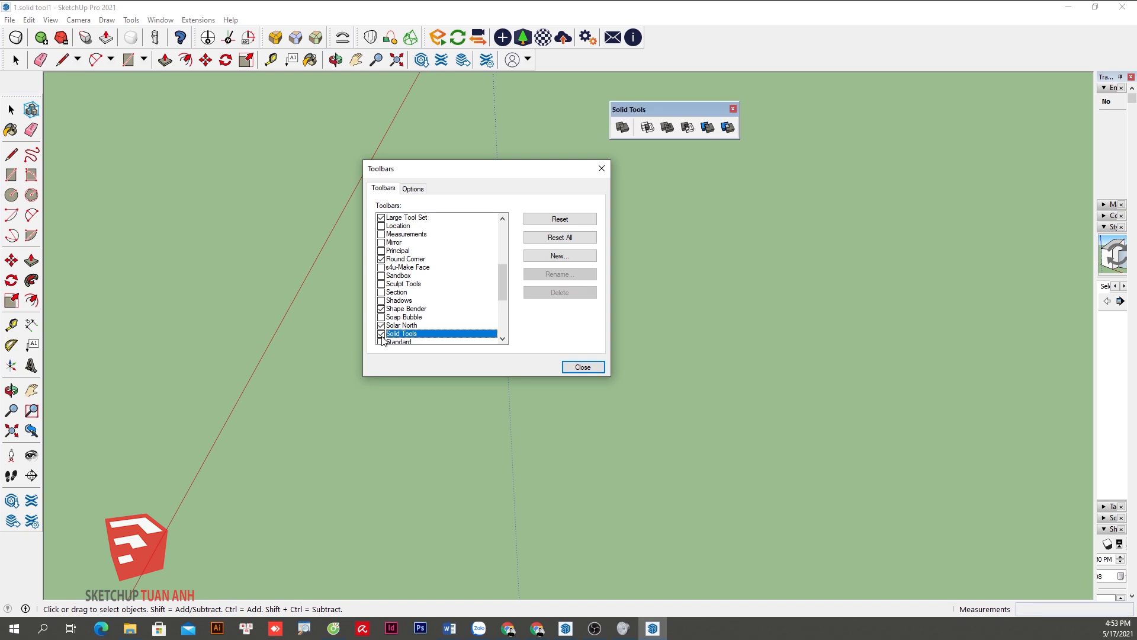
click(583, 368)
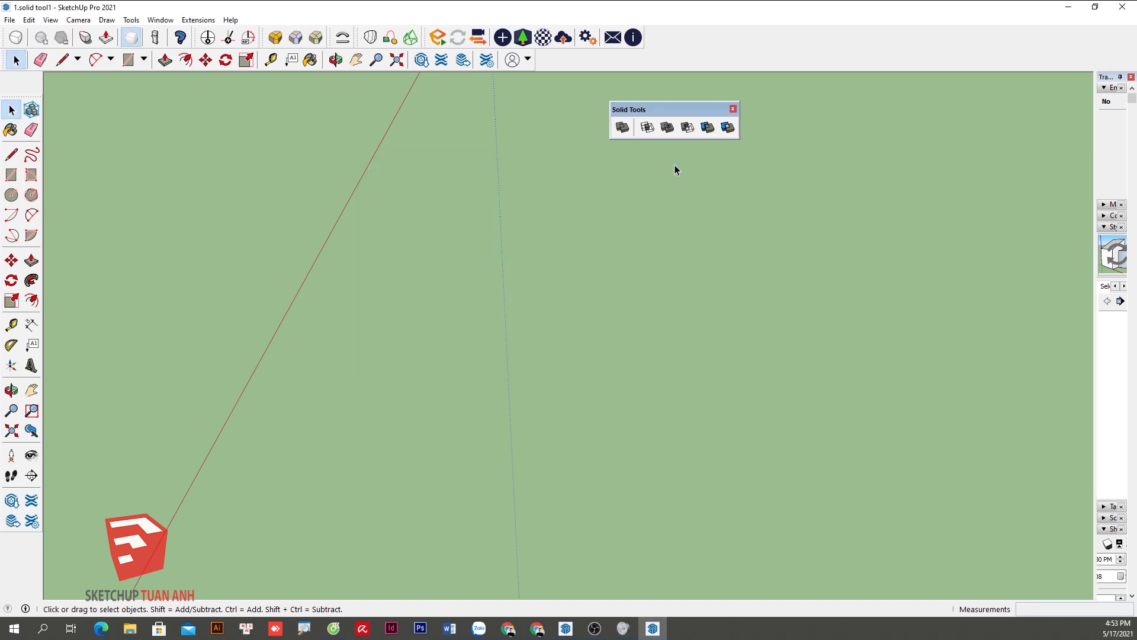
drag(655, 109, 609, 138)
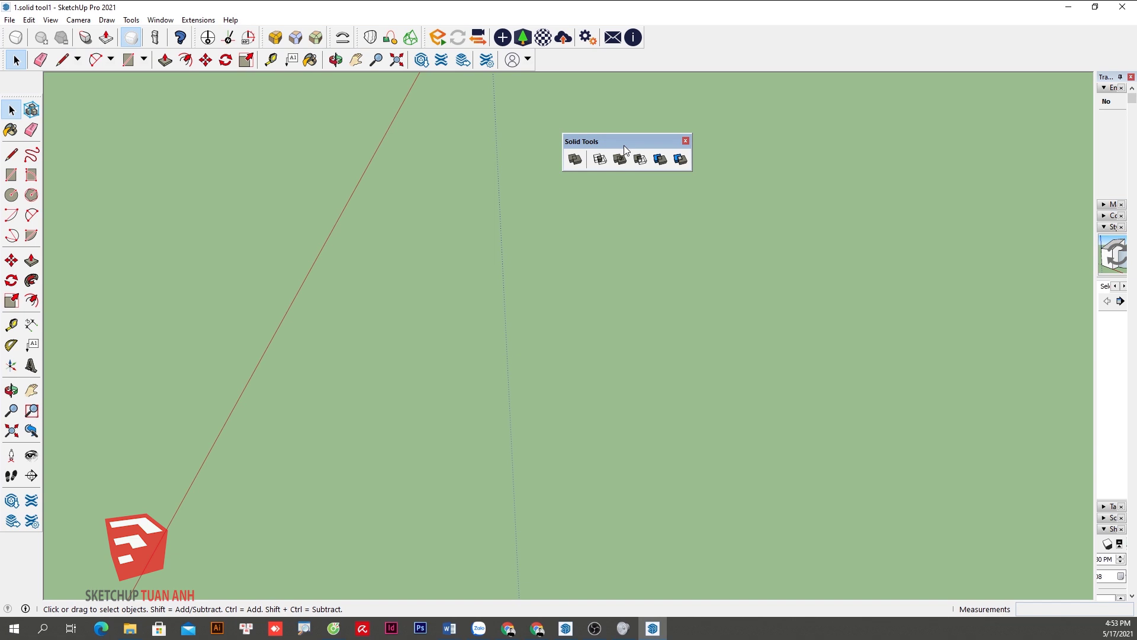
drag(625, 142, 773, 129)
Draw a rectangle on the ground and Push/Pull it up into a box.
key(r)
click(406, 246)
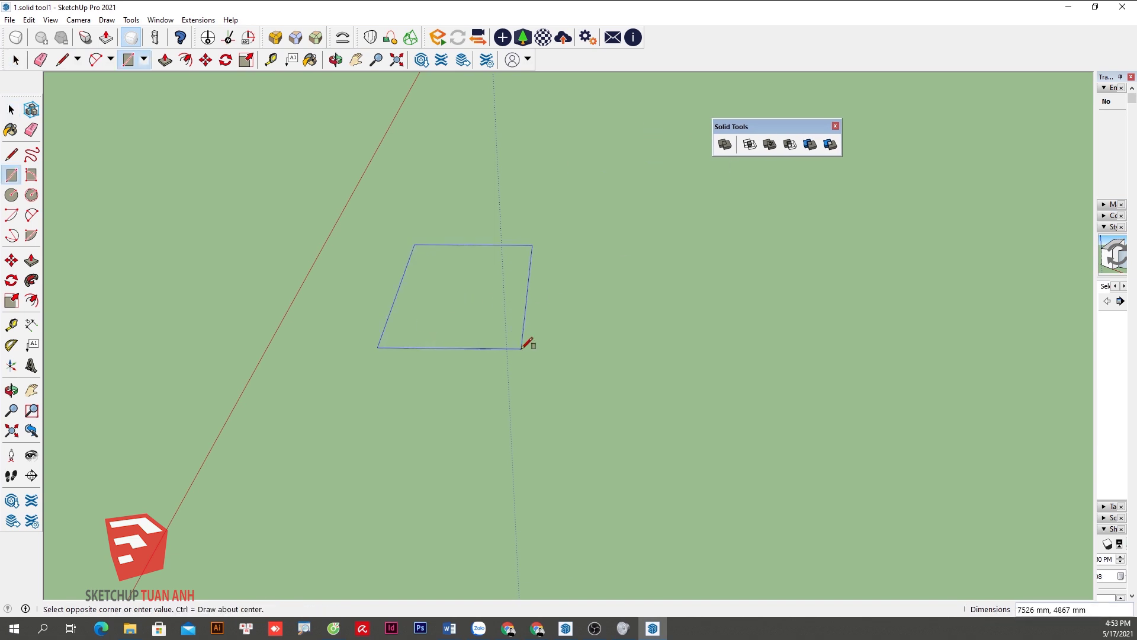
click(520, 347)
key(p)
click(472, 323)
click(506, 328)
key(space)
Delete the box's top face to leave it open.
middle_drag(463, 279, 358, 229)
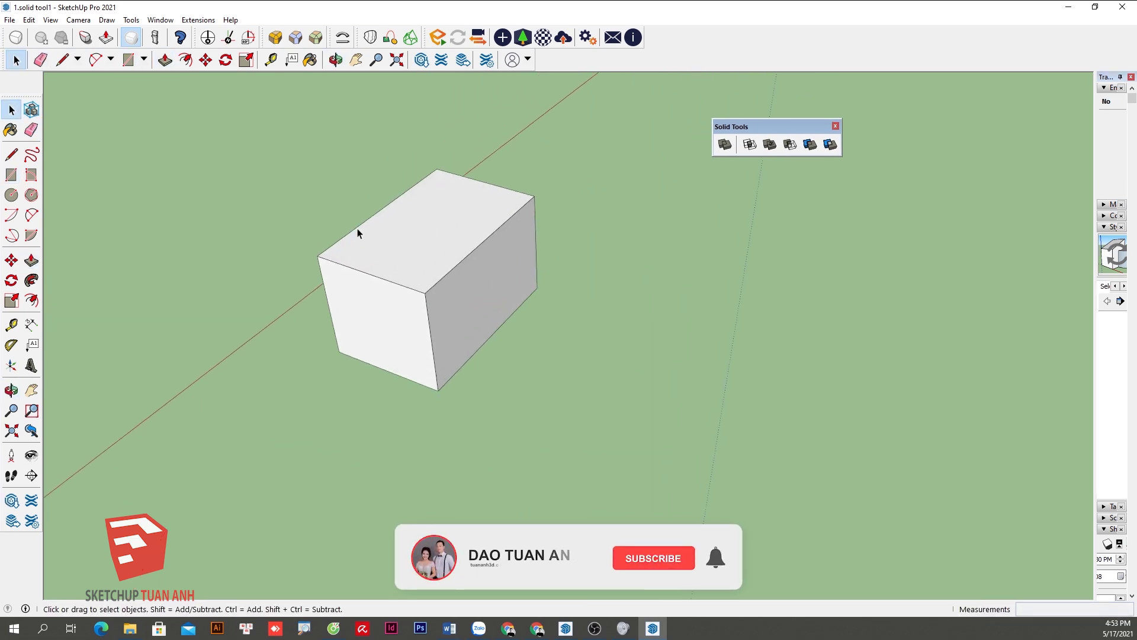
drag(218, 168, 596, 447)
scroll(408, 251, up, 3)
middle_drag(407, 251, 464, 248)
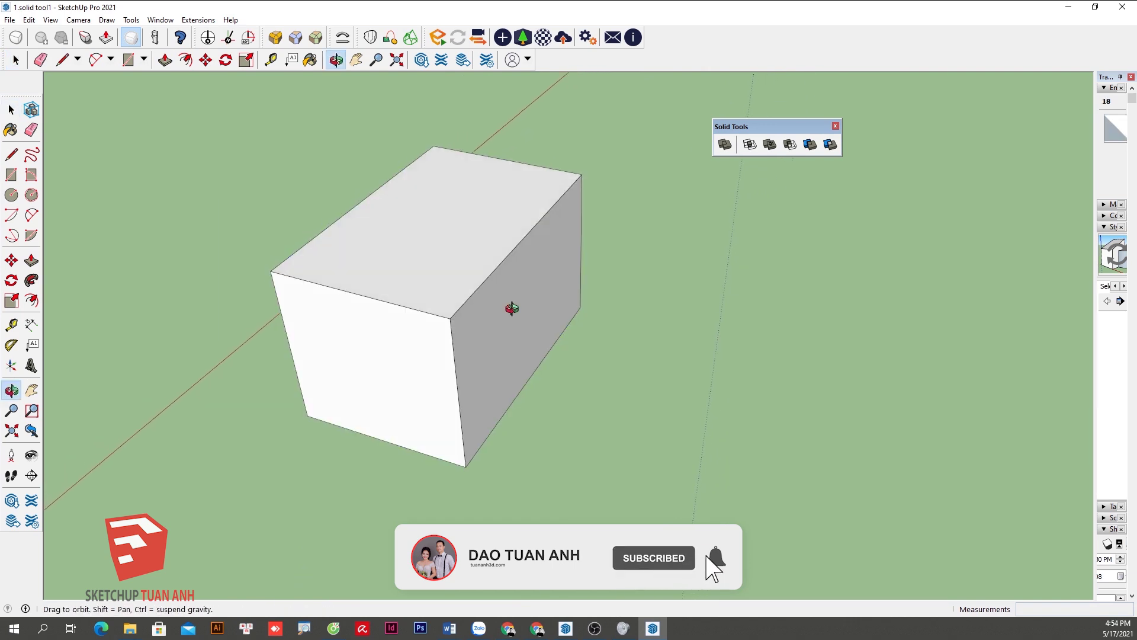
click(464, 243)
key(Delete)
Select solid 1 after looking into the open box and moving the Solid Tools palette.
middle_drag(455, 330, 692, 456)
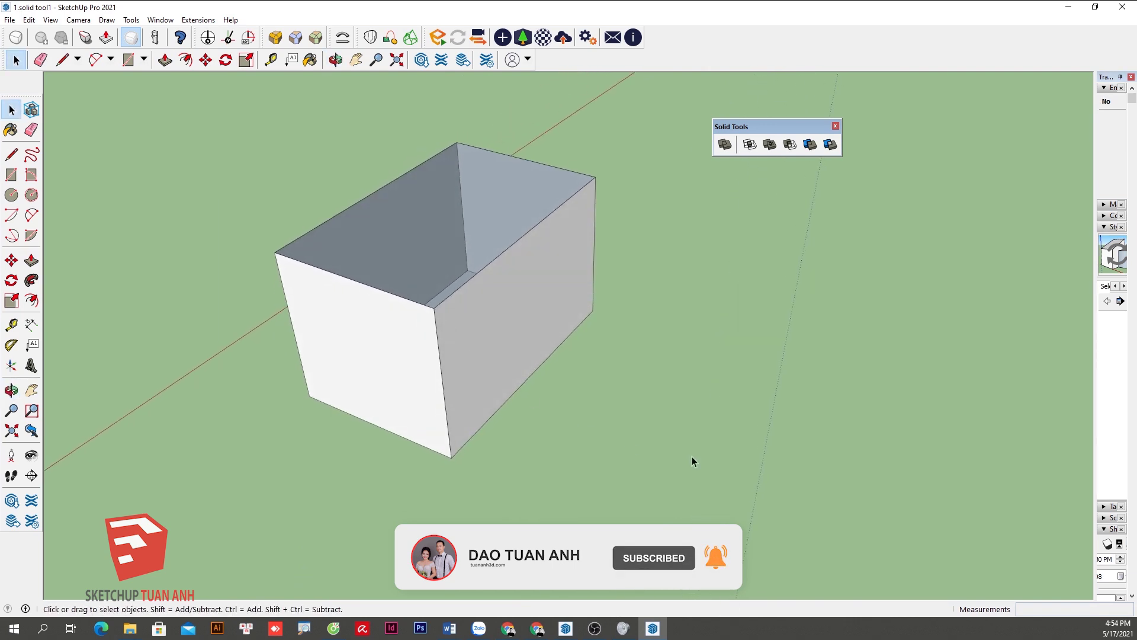
drag(643, 478, 253, 101)
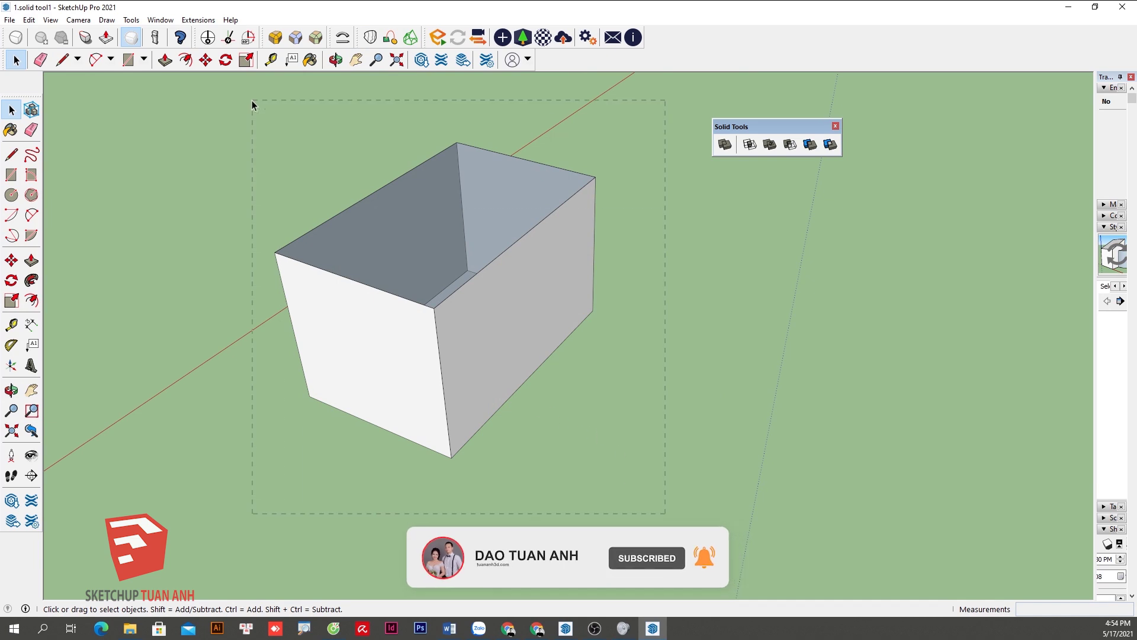
mouse_move(254, 101)
middle_down()
mouse_move(516, 325)
mouse_move(431, 314)
middle_up()
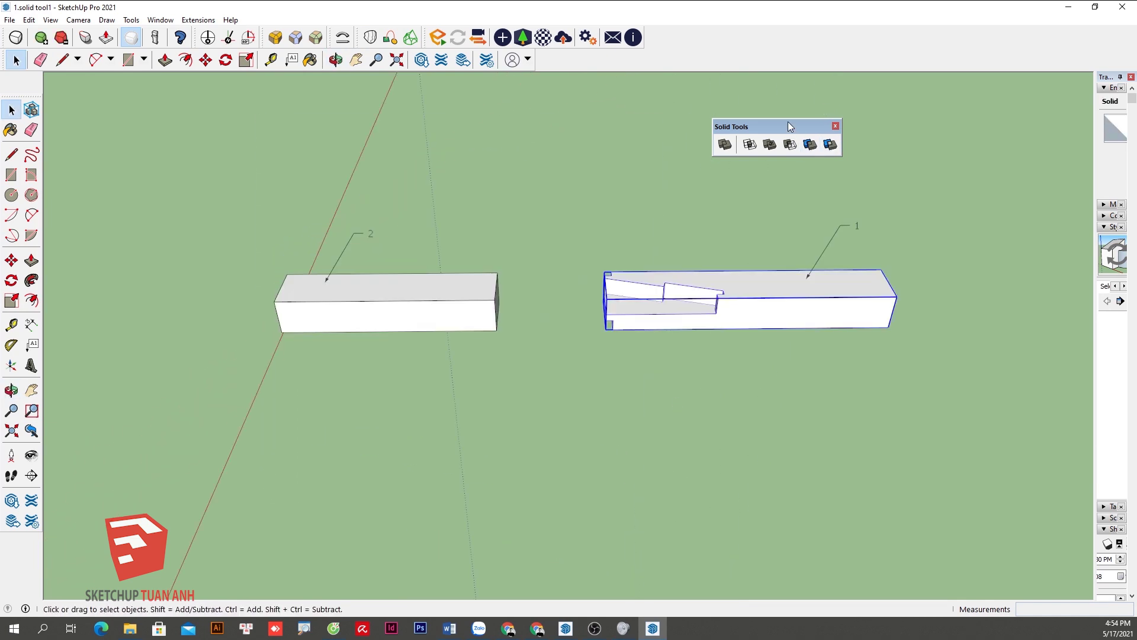
drag(788, 124, 621, 93)
click(710, 415)
click(774, 300)
Orbit around solid 1 to inspect its notch and bring both solids into view.
mouse_move(478, 286)
middle_down()
mouse_move(691, 399)
mouse_move(734, 284)
mouse_move(616, 316)
middle_up()
scroll(734, 284, up, 3)
scroll(734, 284, up, 3)
scroll(616, 316, down, 5)
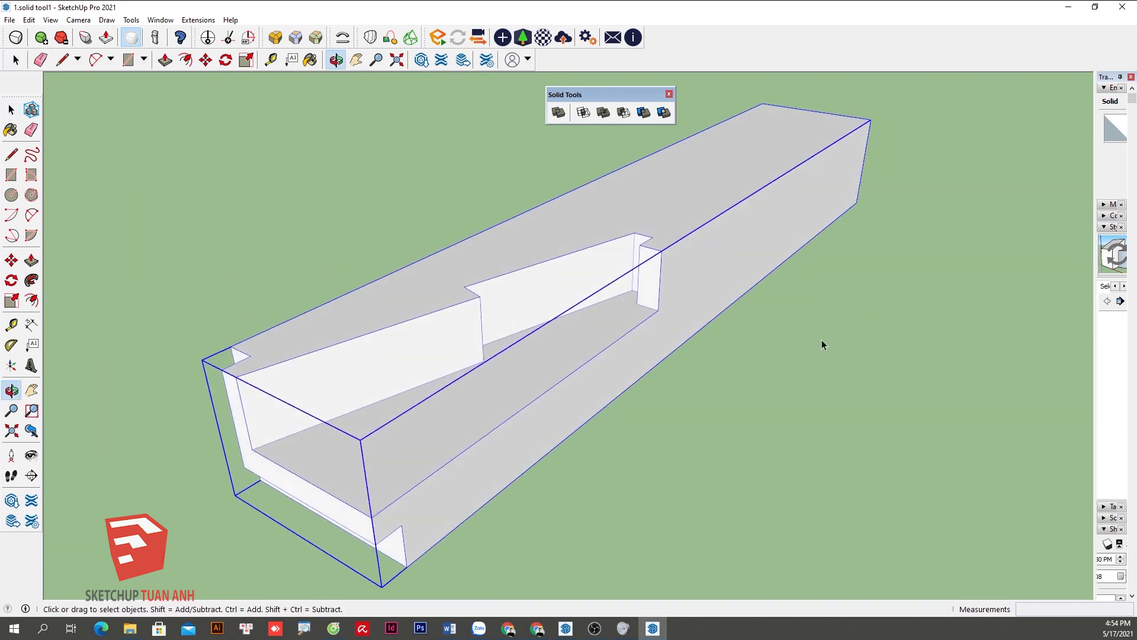
middle_drag(820, 342, 327, 376)
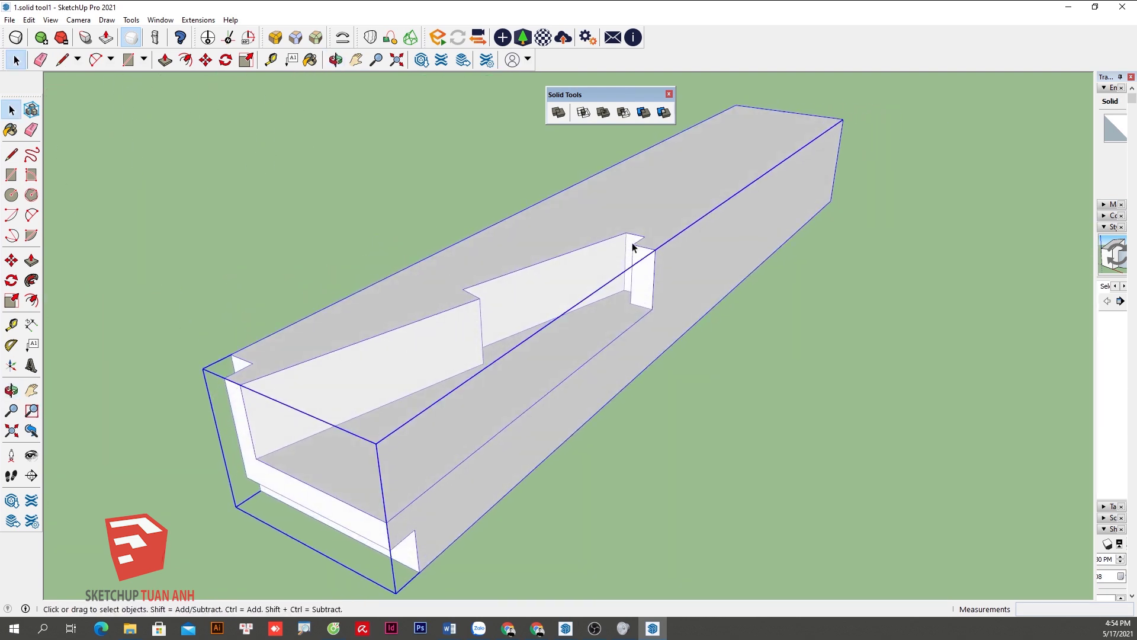
mouse_move(645, 316)
middle_down()
mouse_move(717, 247)
mouse_move(660, 360)
mouse_move(372, 406)
mouse_move(311, 392)
mouse_move(779, 355)
mouse_move(794, 370)
mouse_move(713, 381)
mouse_move(853, 353)
middle_up()
scroll(853, 353, down, 3)
scroll(642, 360, down, 3)
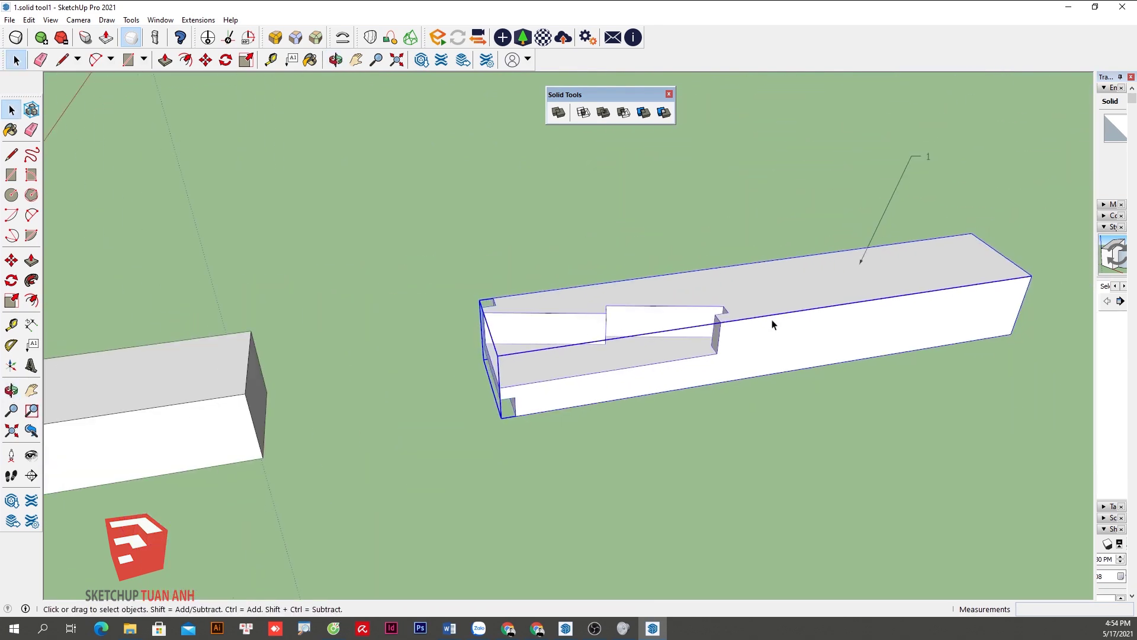
middle_drag(774, 322, 626, 394)
scroll(660, 424, down, 3)
scroll(444, 363, up, 3)
scroll(661, 370, down, 1)
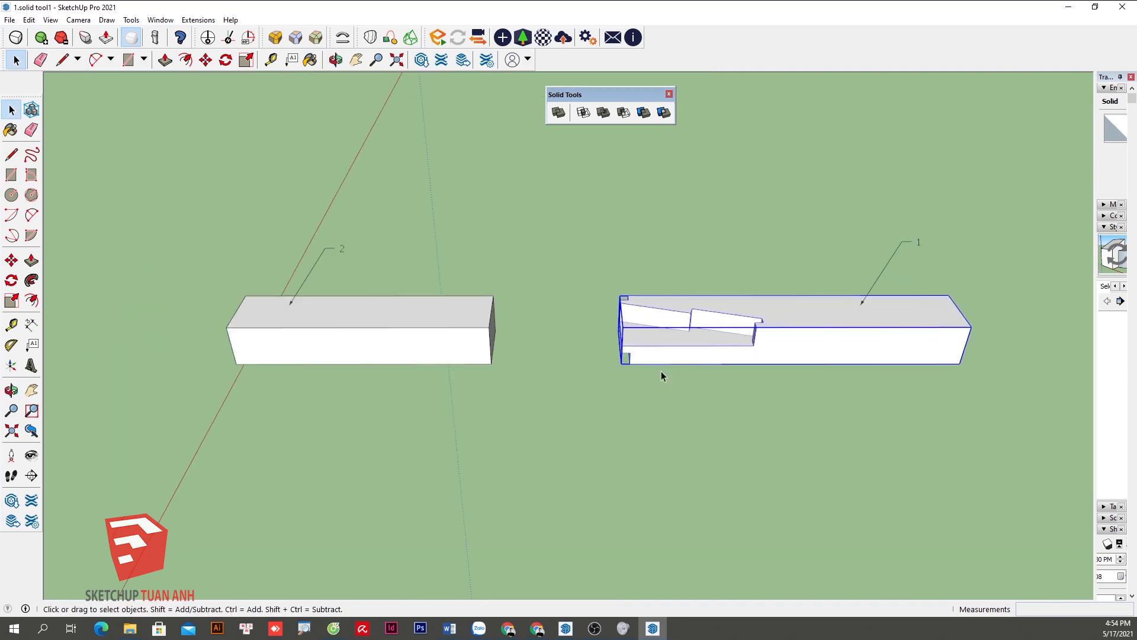
scroll(768, 338, up, 2)
scroll(865, 381, up, 3)
scroll(873, 363, down, 2)
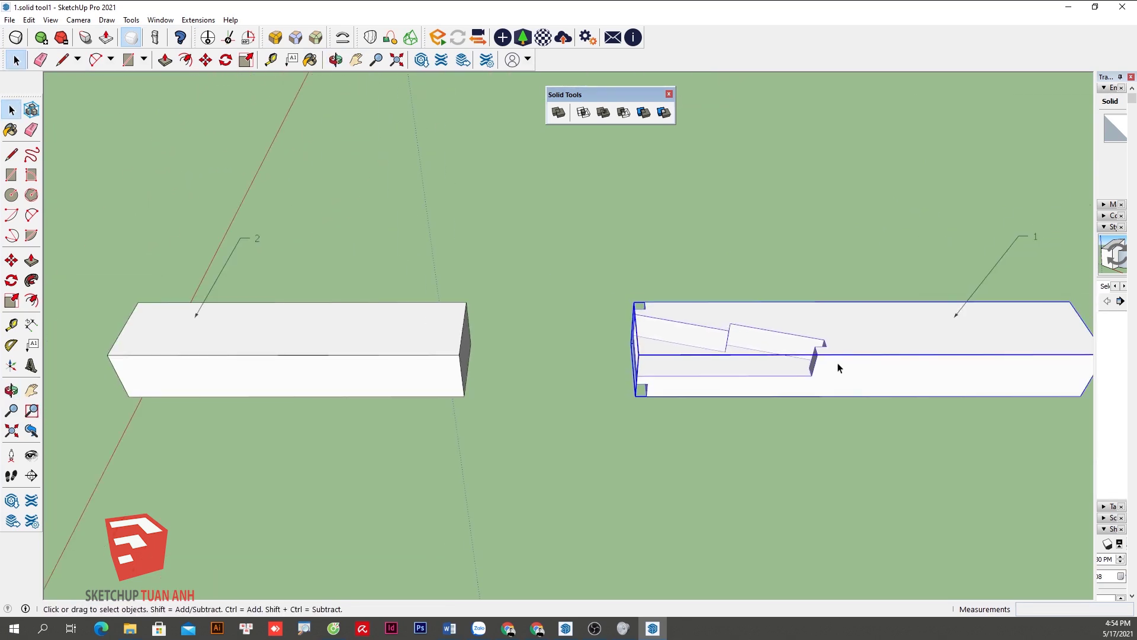
Move box 1 left by its joint end until it overlaps box 2.
key(m)
click(827, 345)
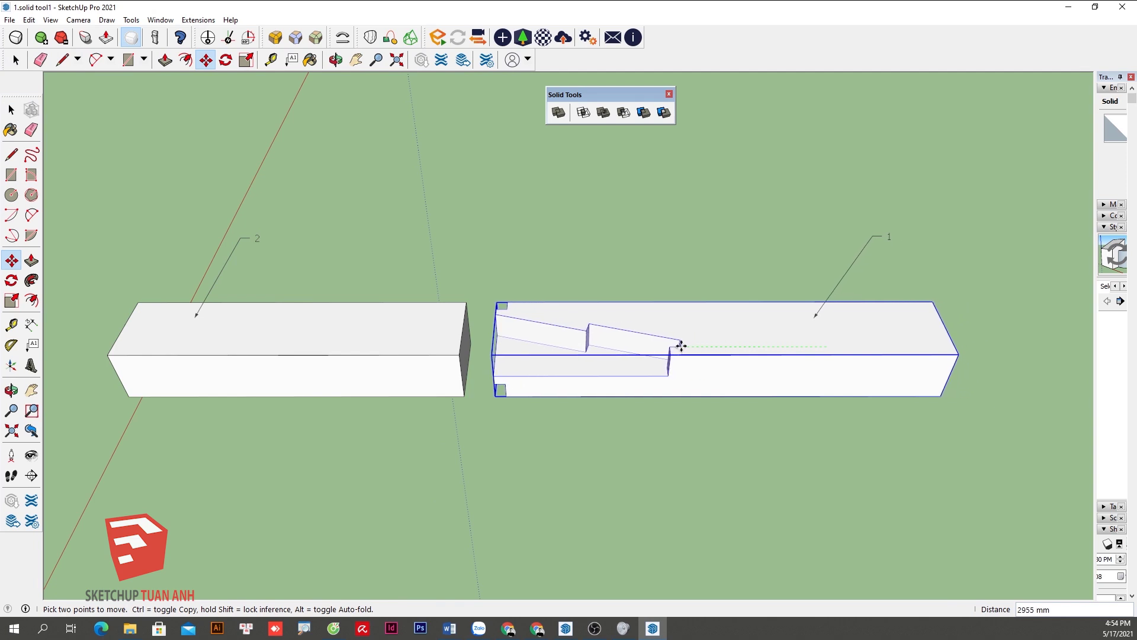
key(space)
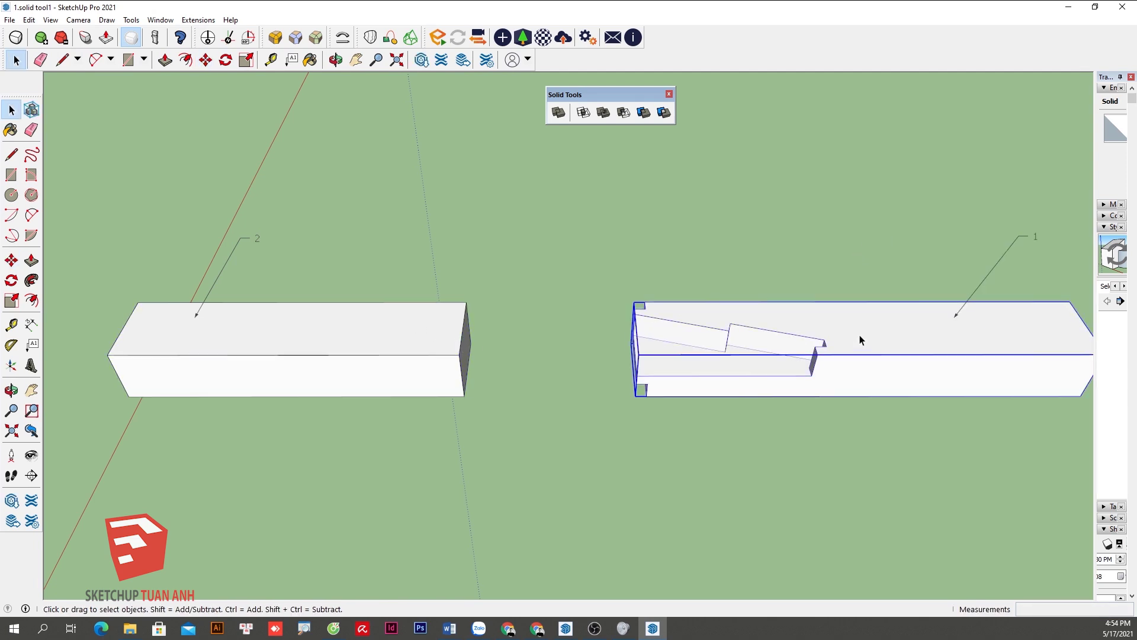
scroll(858, 337, up, 1)
key(m)
click(815, 348)
scroll(416, 332, down, 2)
scroll(332, 348, down, 1)
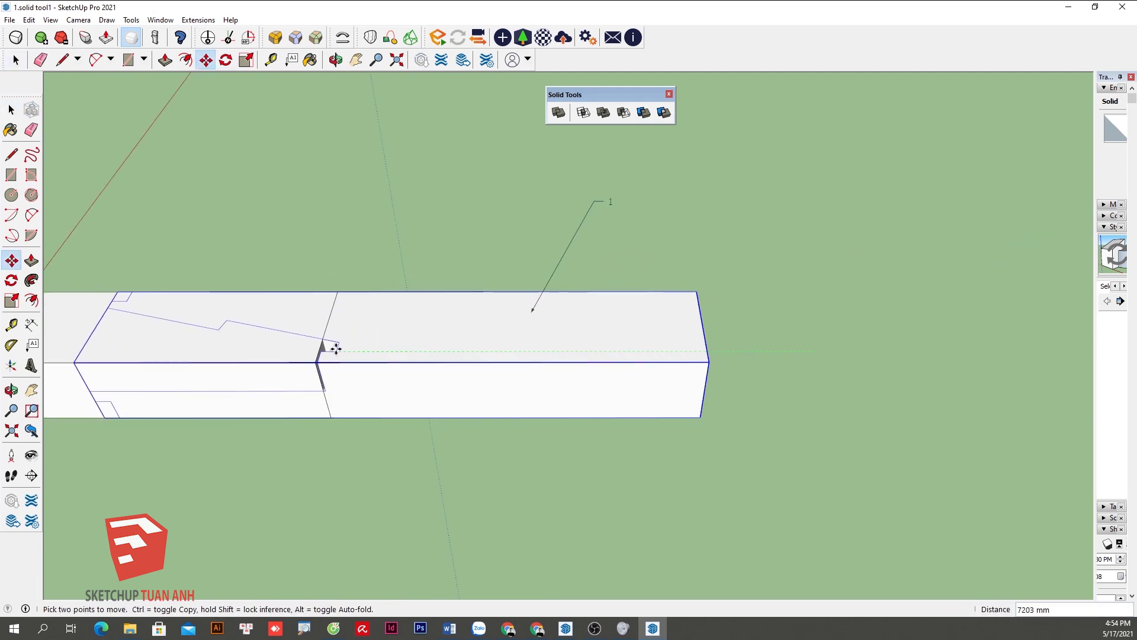
scroll(320, 348, down, 1)
click(320, 348)
key(space)
click(710, 448)
scroll(353, 361, up, 2)
scroll(500, 358, up, 2)
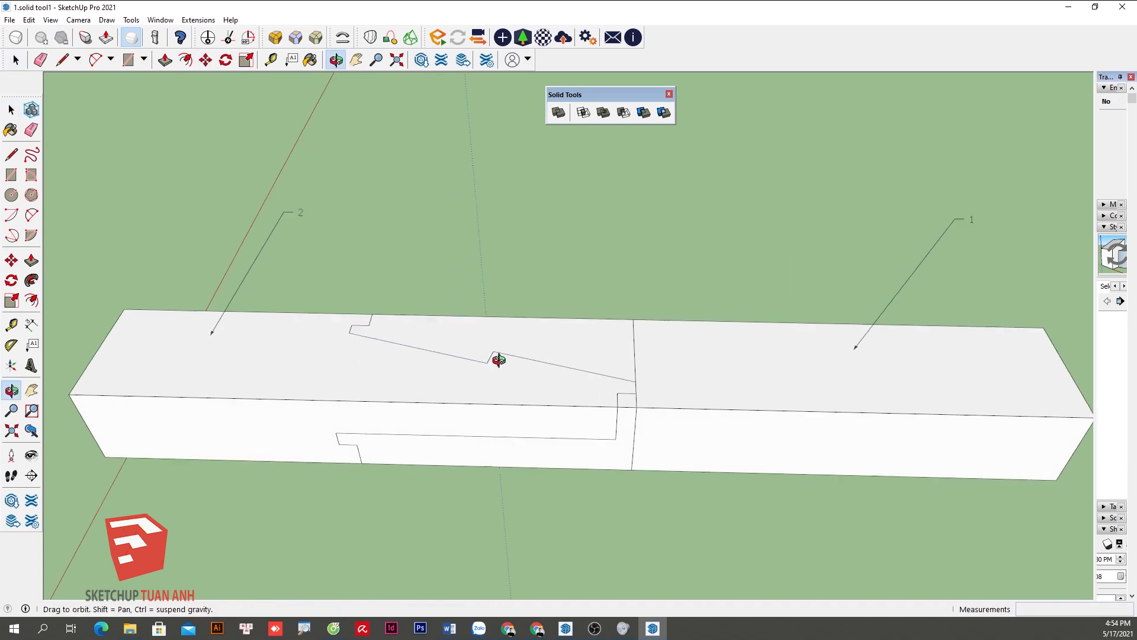
Trim box 2 against box 1 with the Solid Tools Trim tool.
drag(598, 93, 561, 102)
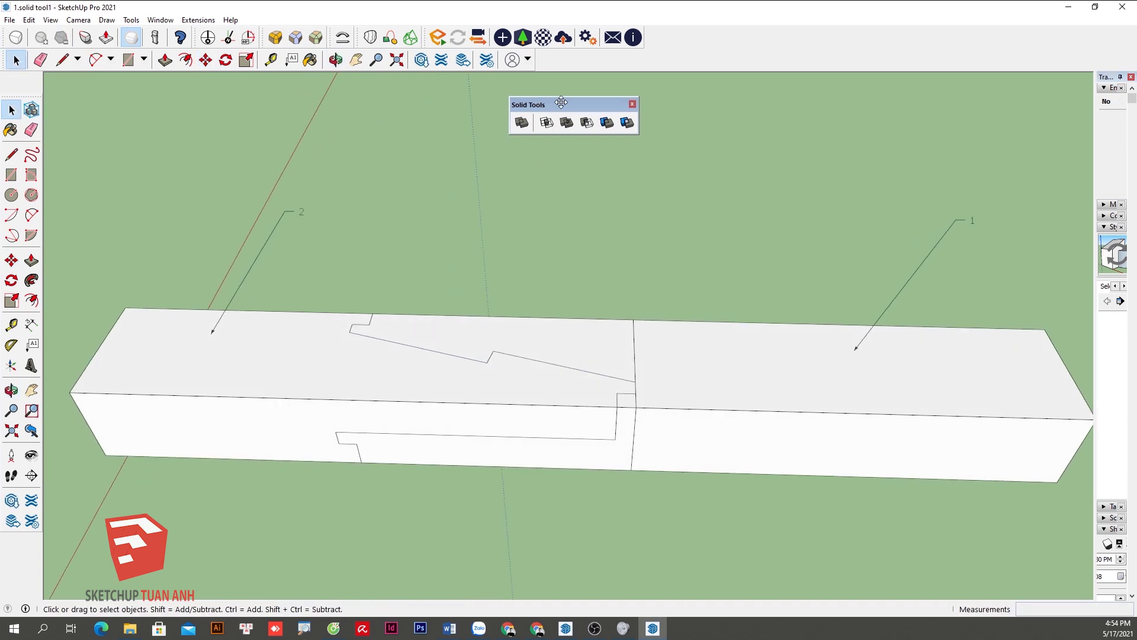
click(611, 127)
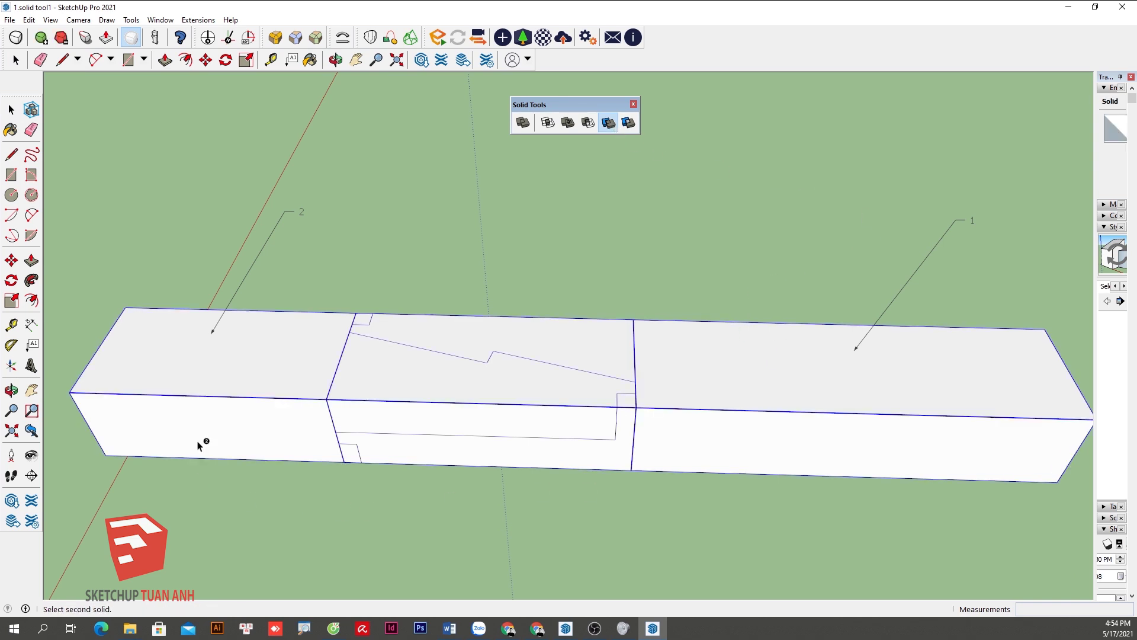
click(187, 374)
middle_drag(462, 518, 578, 519)
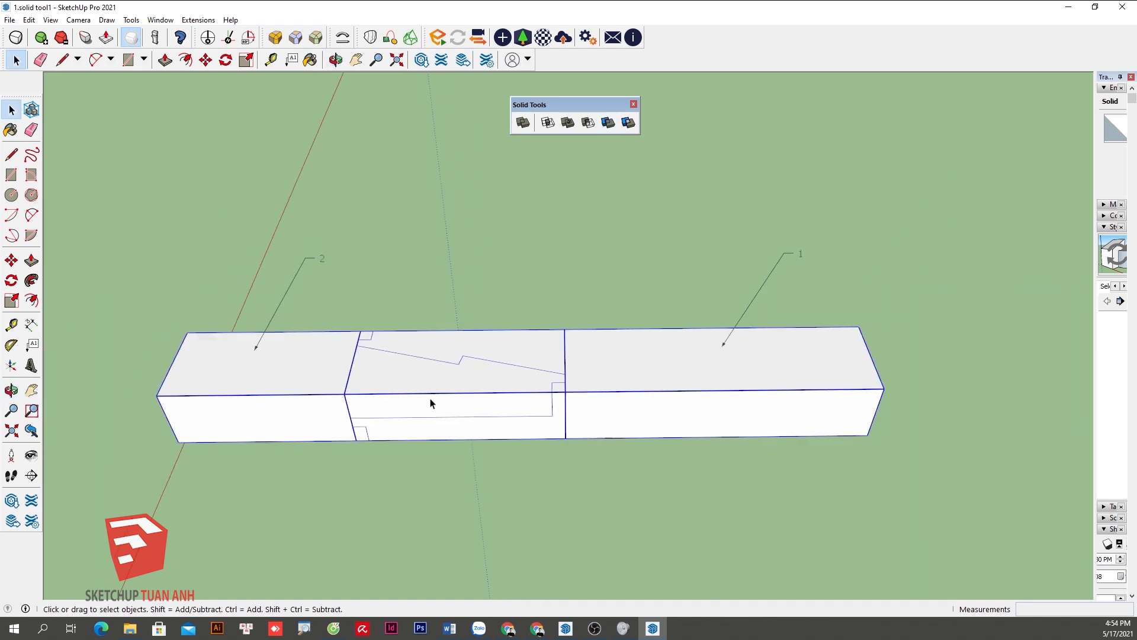
scroll(431, 400, down, 3)
key(space)
Move box 1 away from box 2 to inspect the trimmed joint cut.
click(654, 377)
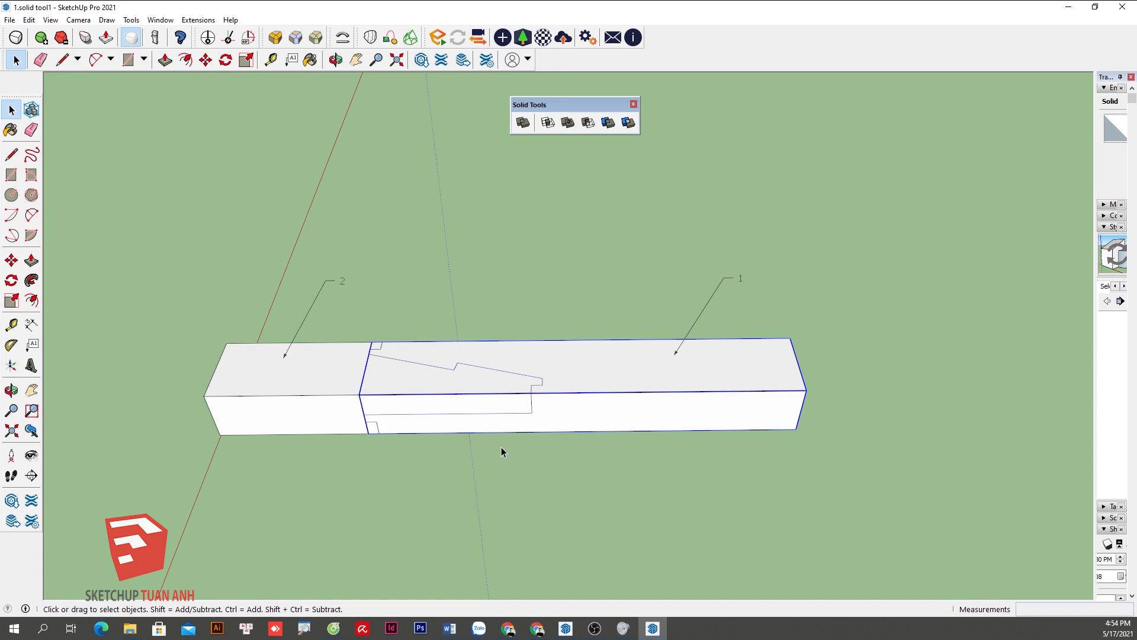
key(m)
click(474, 465)
click(675, 464)
middle_drag(675, 465, 677, 466)
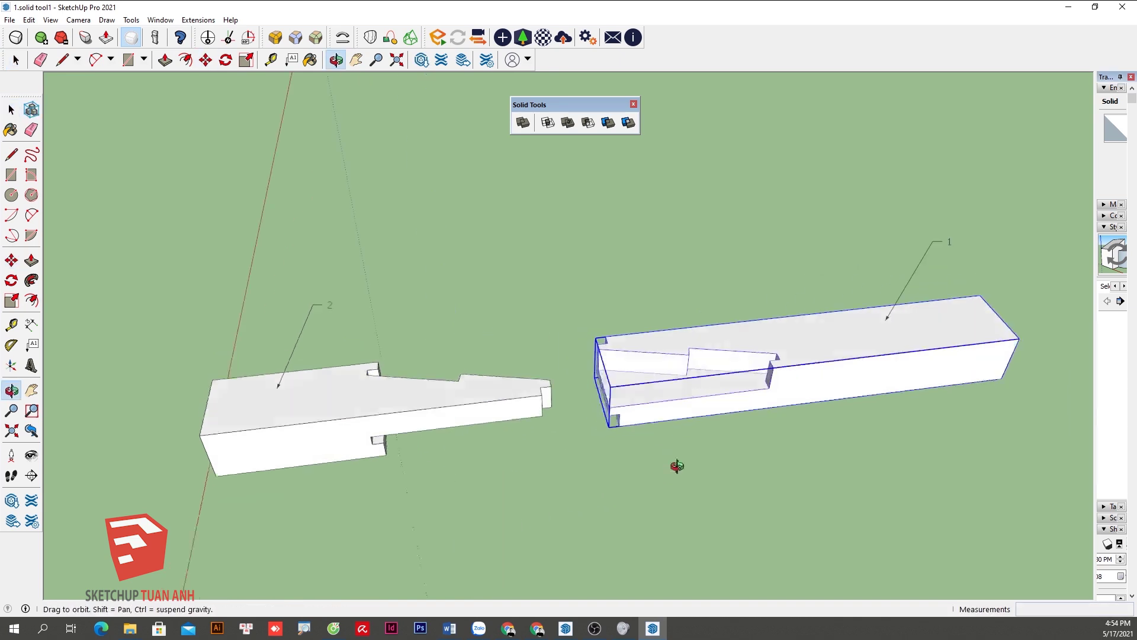
scroll(677, 466, up, 2)
key(space)
scroll(525, 407, up, 3)
click(525, 407)
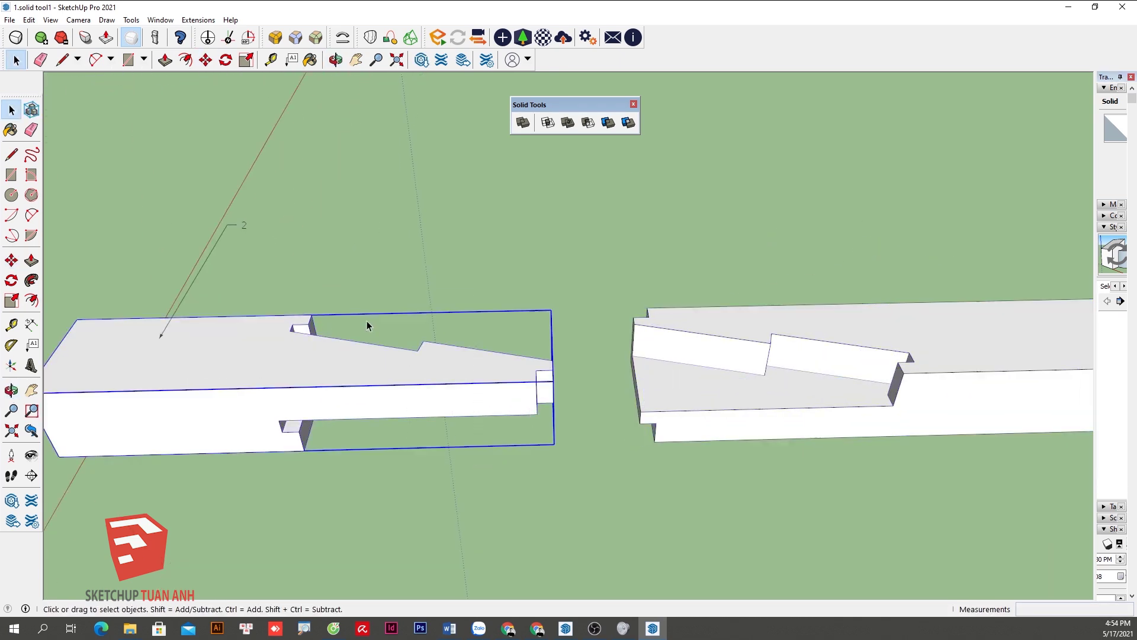
click(803, 358)
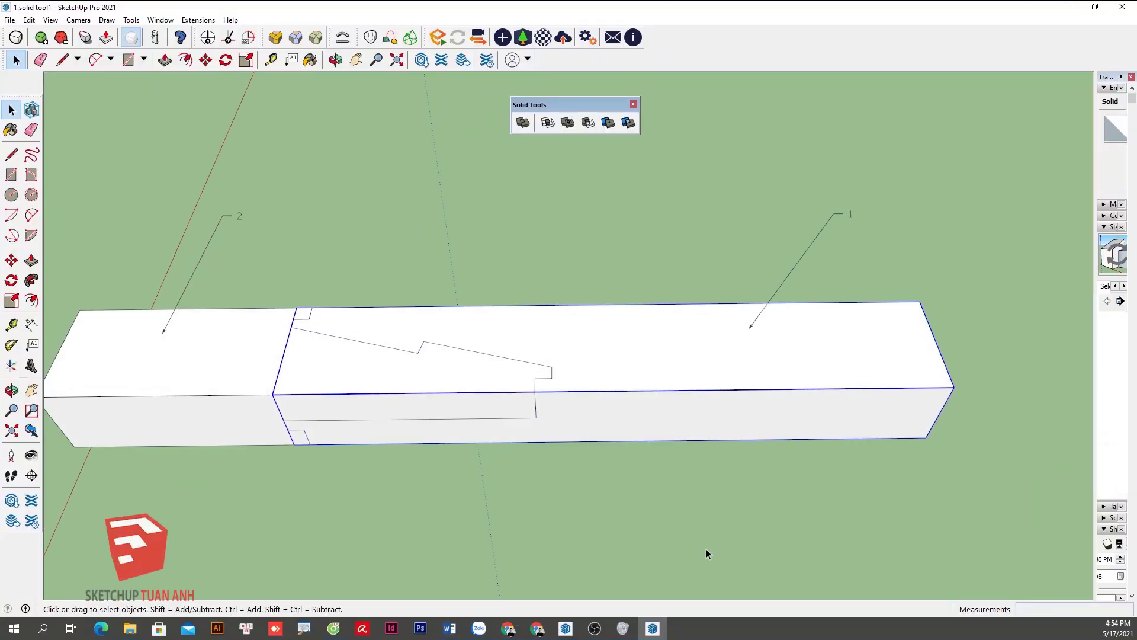
Push/Pull the first notch face out by 2.
click(706, 552)
scroll(571, 353, down, 3)
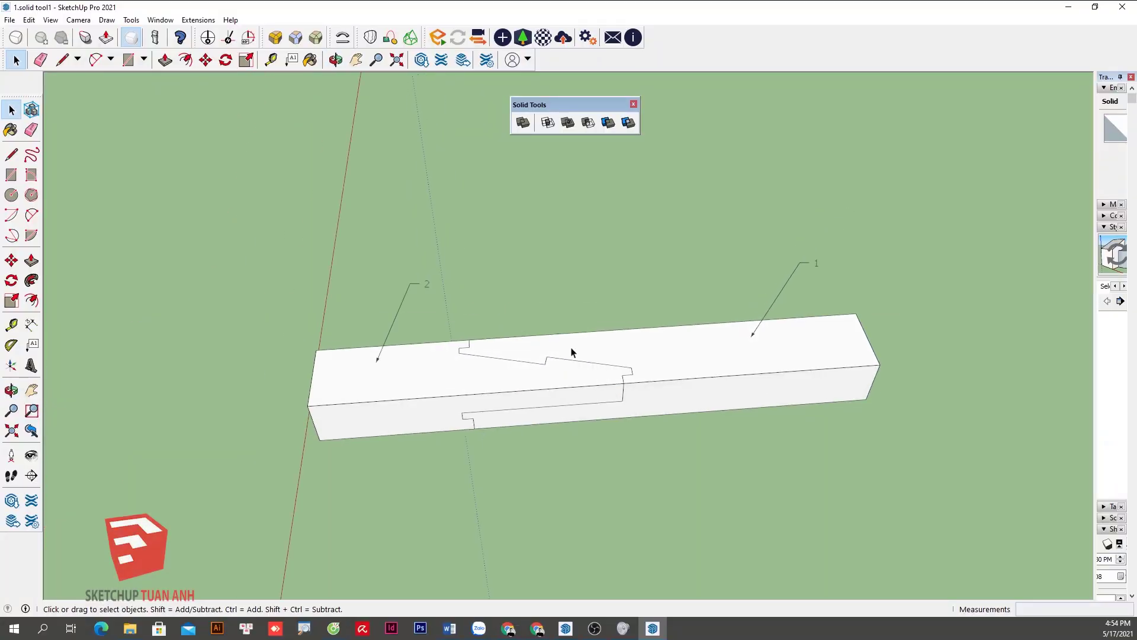
scroll(635, 376, up, 5)
scroll(673, 358, down, 3)
mouse_move(673, 358)
middle_down()
mouse_move(696, 334)
mouse_move(673, 355)
mouse_move(558, 399)
mouse_move(477, 370)
middle_up()
key(p)
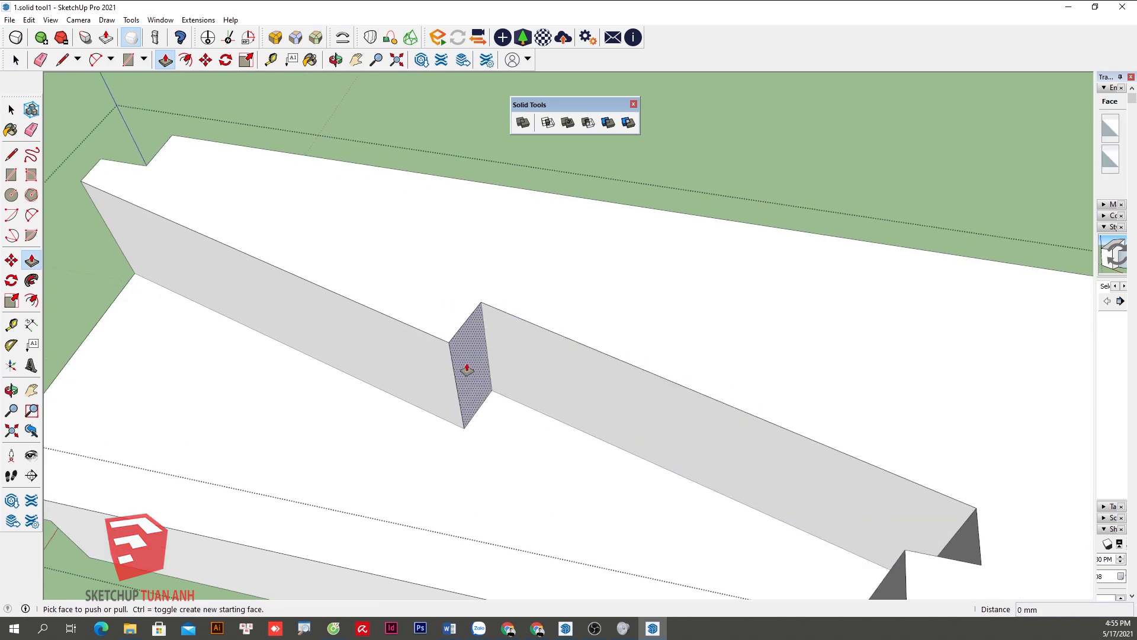
click(468, 369)
key(space)
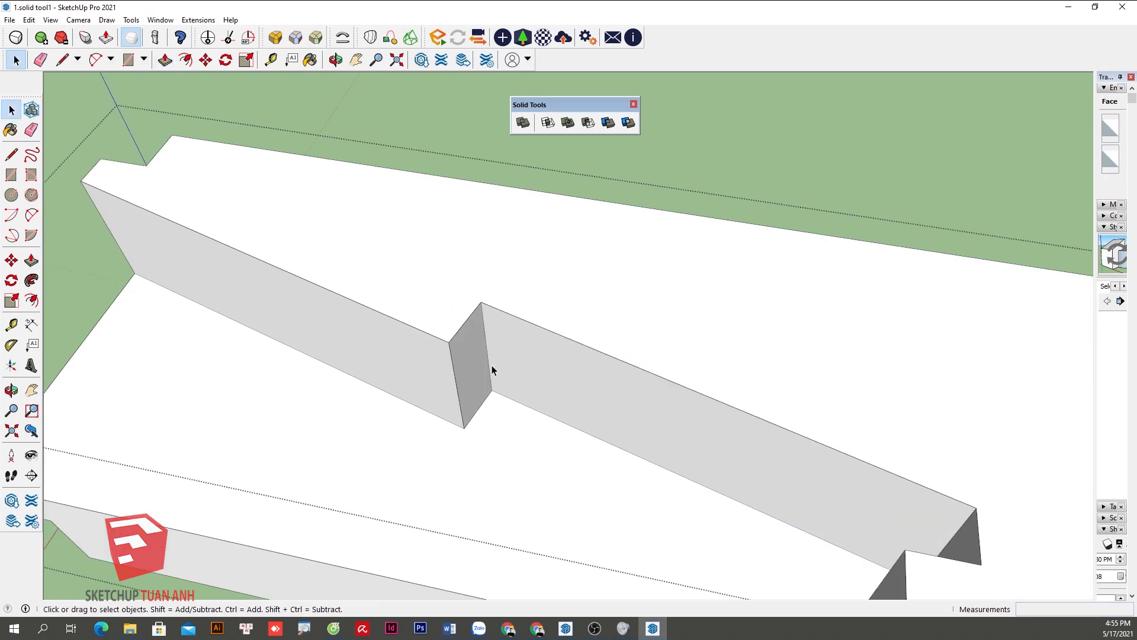
key(p)
click(463, 342)
text(2)
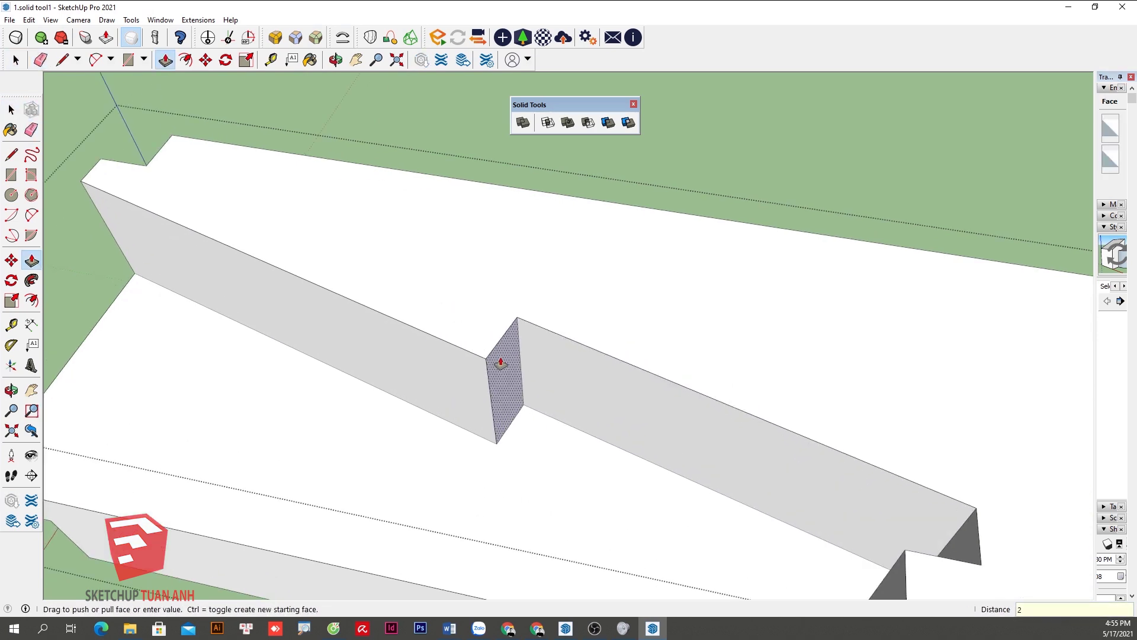
key(Return)
key(space)
Push/Pull the small triangular notch face out by 200.
mouse_move(500, 361)
middle_down()
mouse_move(673, 333)
mouse_move(787, 284)
mouse_move(500, 401)
mouse_move(521, 388)
mouse_move(575, 288)
middle_up()
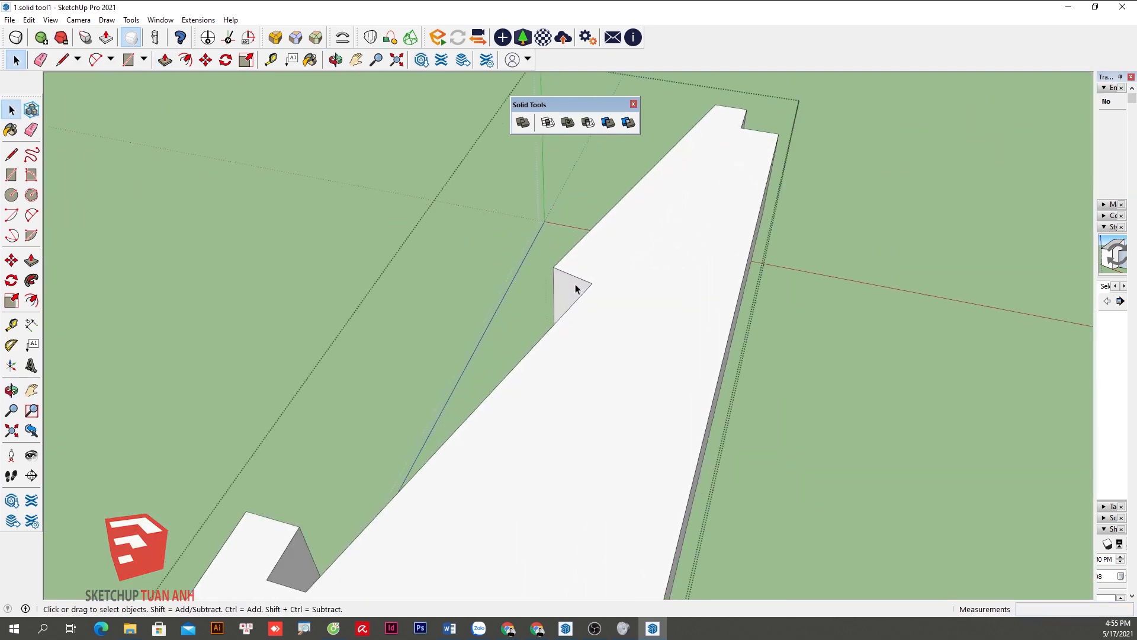
key(p)
click(559, 295)
text(200)
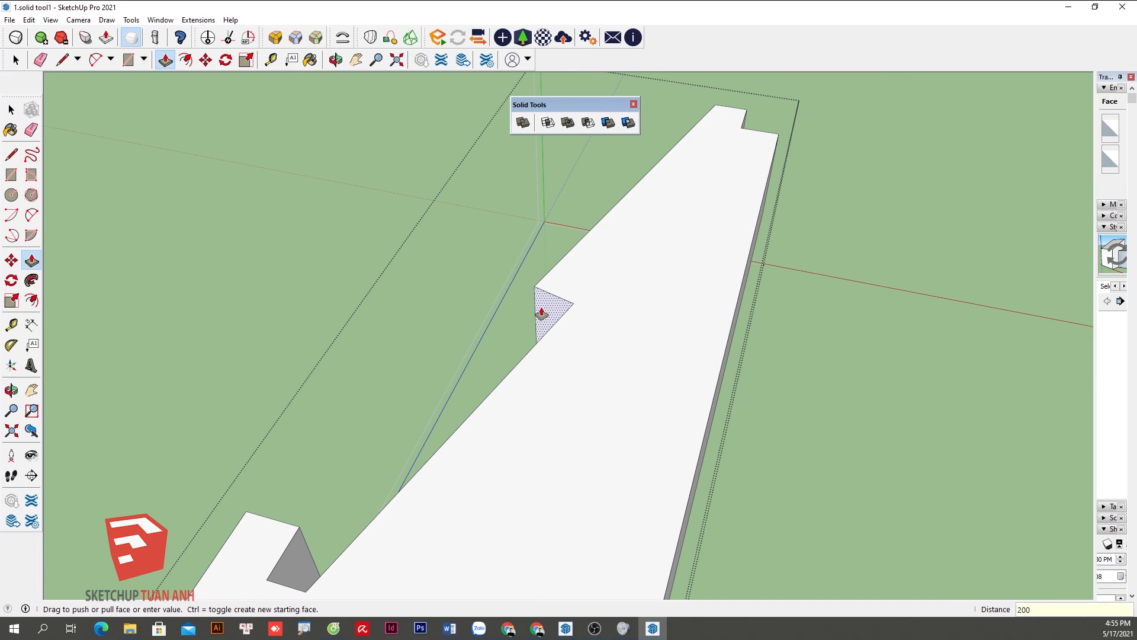
key(Return)
key(space)
mouse_move(541, 307)
middle_down()
mouse_move(632, 343)
mouse_move(670, 338)
mouse_move(700, 364)
middle_up()
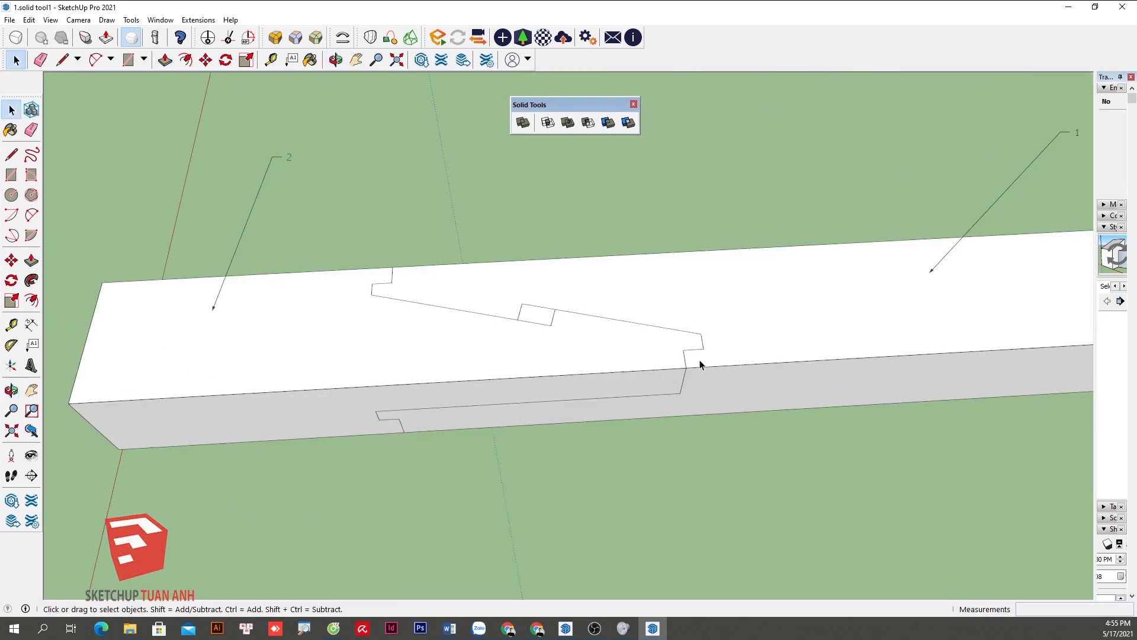
Select the right solid and orbit to inspect the joint and whole beam.
scroll(701, 365, down, 3)
click(764, 319)
scroll(419, 363, up, 3)
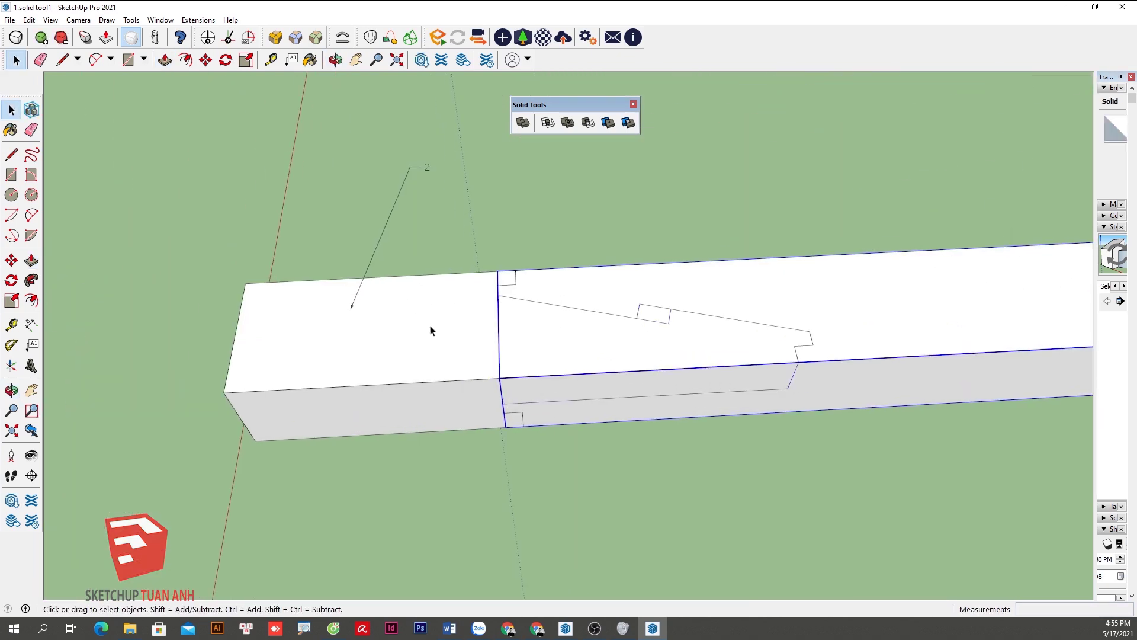
middle_drag(428, 331, 710, 308)
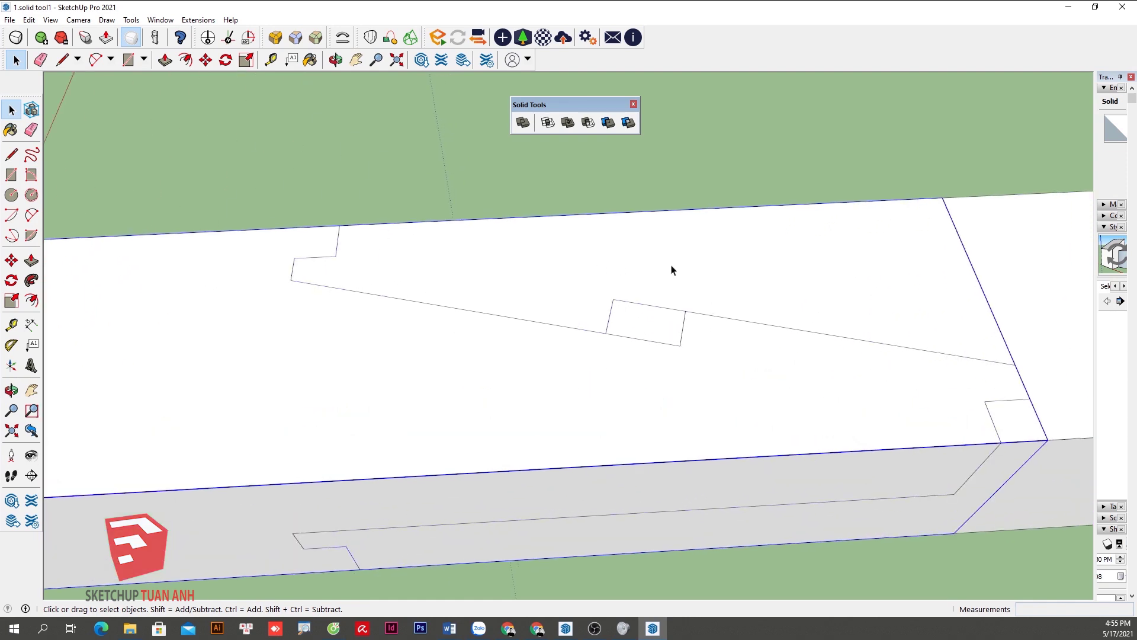
mouse_move(626, 328)
middle_down()
mouse_move(714, 531)
mouse_move(607, 455)
middle_up()
click(715, 531)
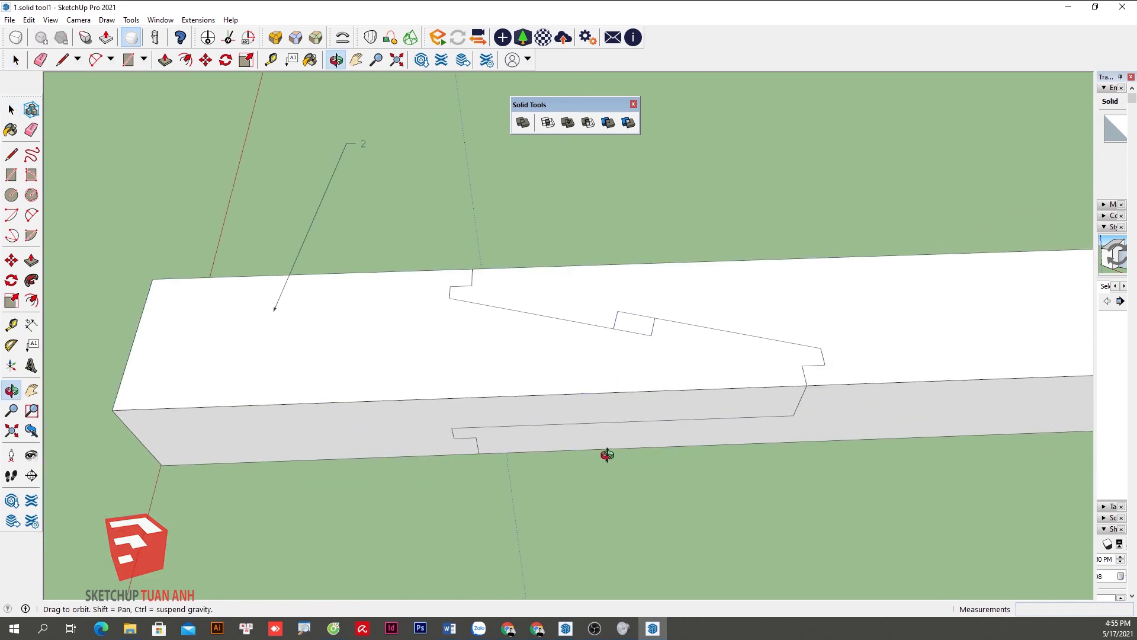
Split the two boxes at their overlap with Solid Tools Split, then select the left piece.
click(628, 122)
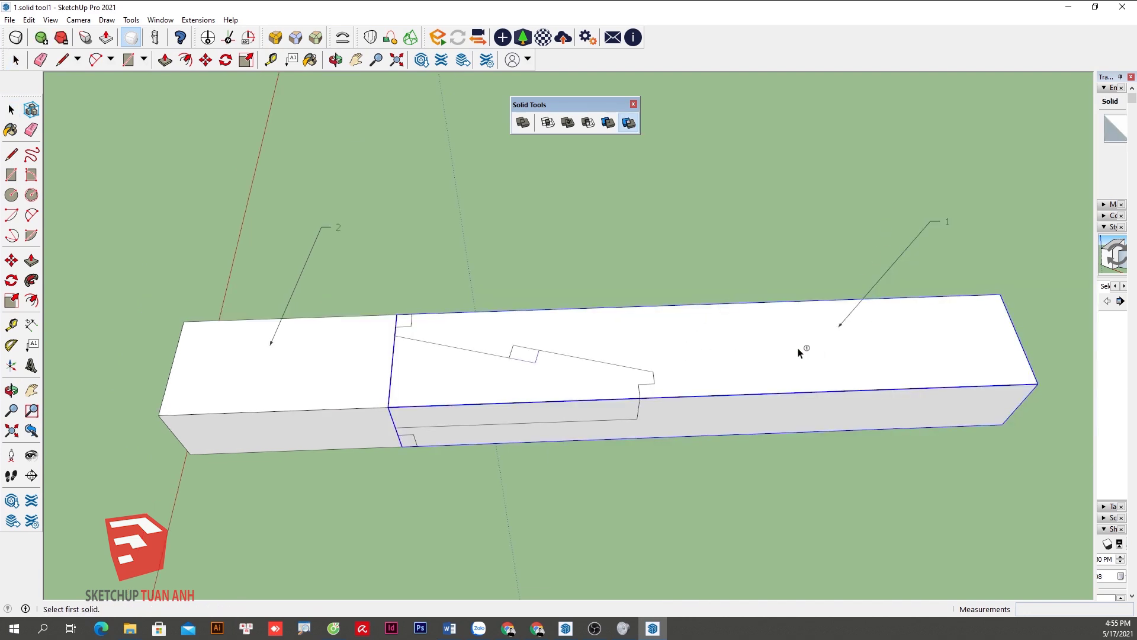
click(283, 373)
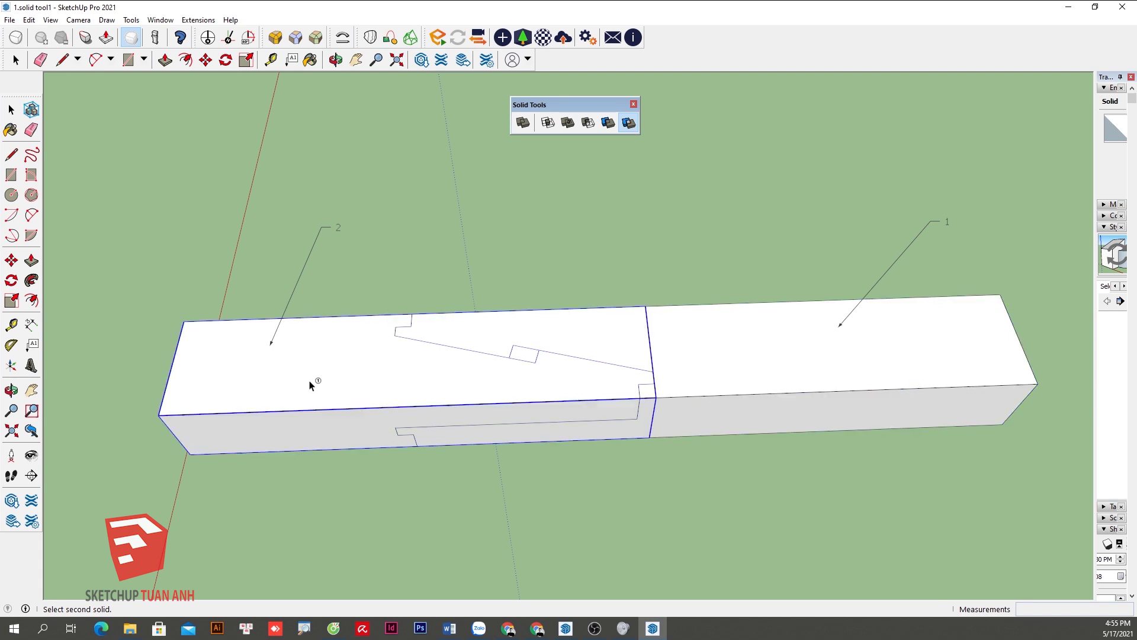
click(392, 381)
key(m)
click(670, 493)
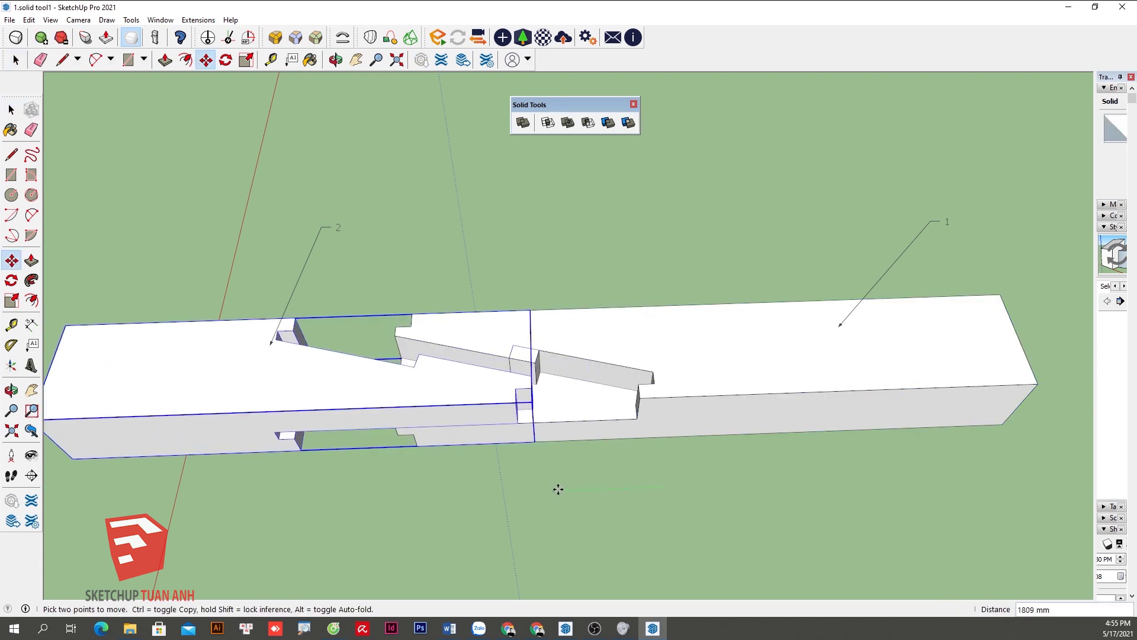
click(434, 493)
key(space)
click(713, 360)
key(m)
click(675, 480)
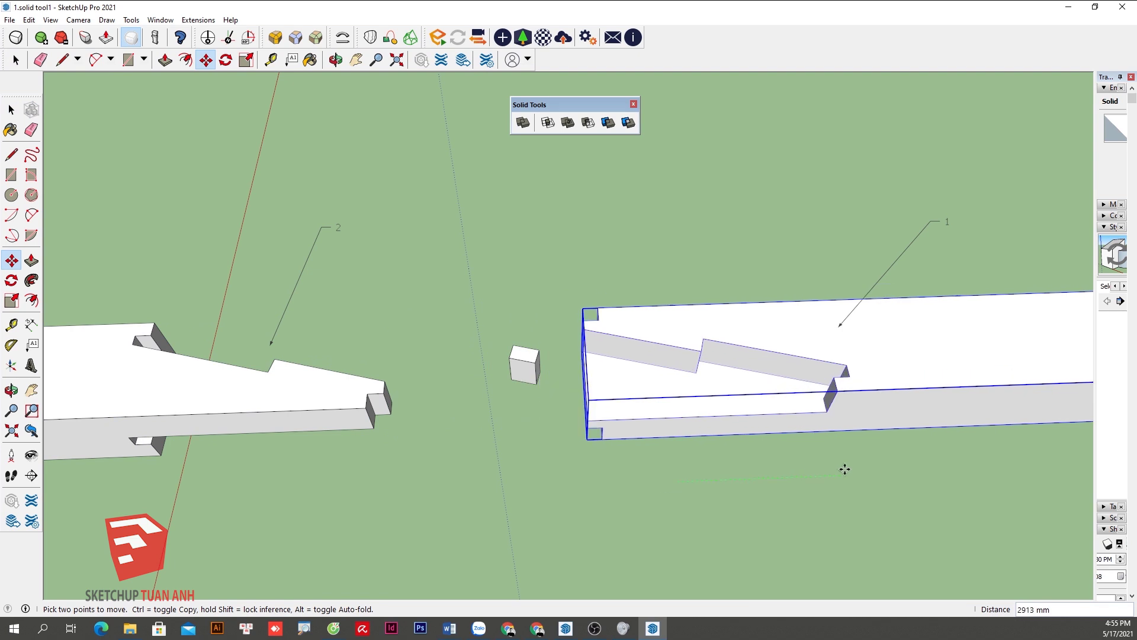
click(879, 473)
key(space)
click(527, 370)
scroll(548, 427, down, 3)
scroll(543, 407, up, 3)
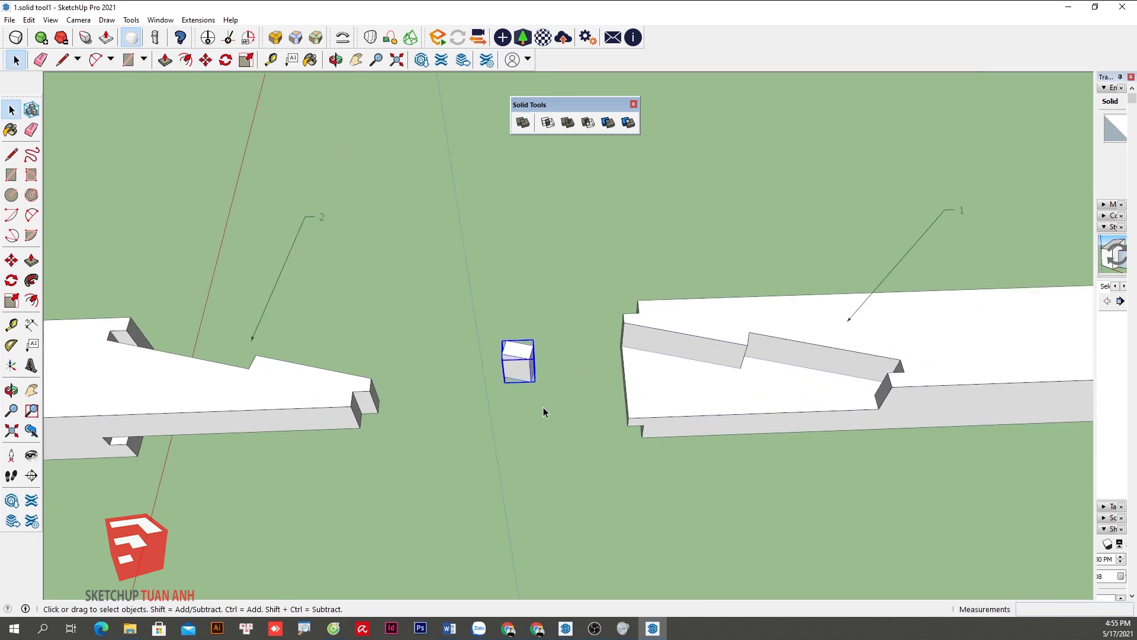
middle_drag(538, 411, 644, 337)
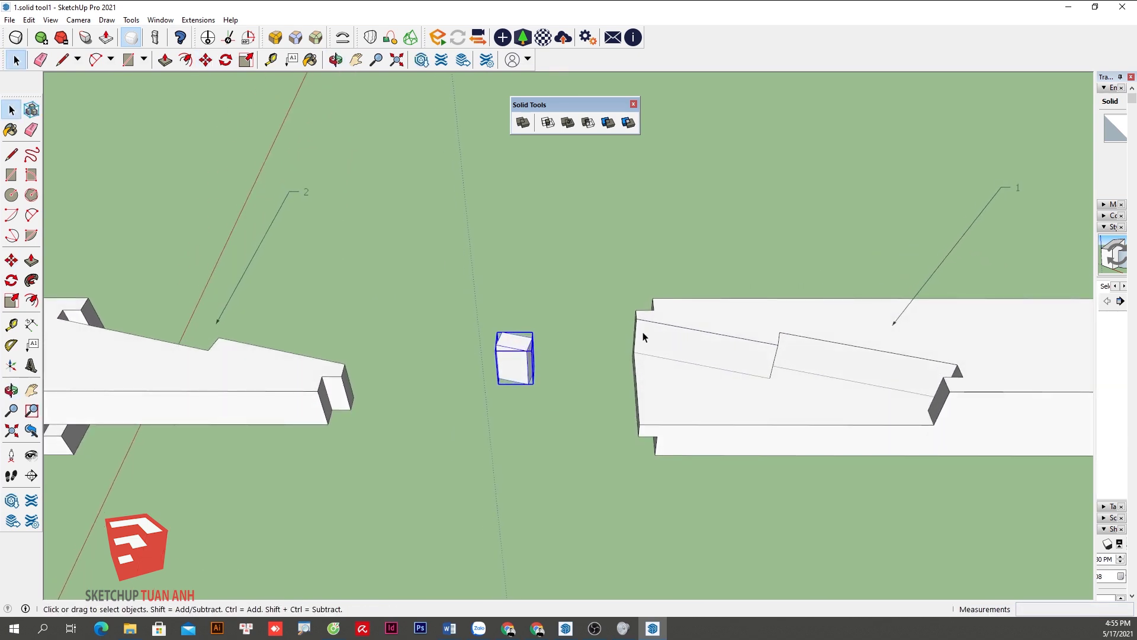
key(ctrl+z)
key(ctrl+z)
mouse_move(637, 411)
middle_down()
mouse_move(533, 424)
mouse_move(607, 395)
mouse_move(676, 297)
middle_up()
key(m)
click(675, 297)
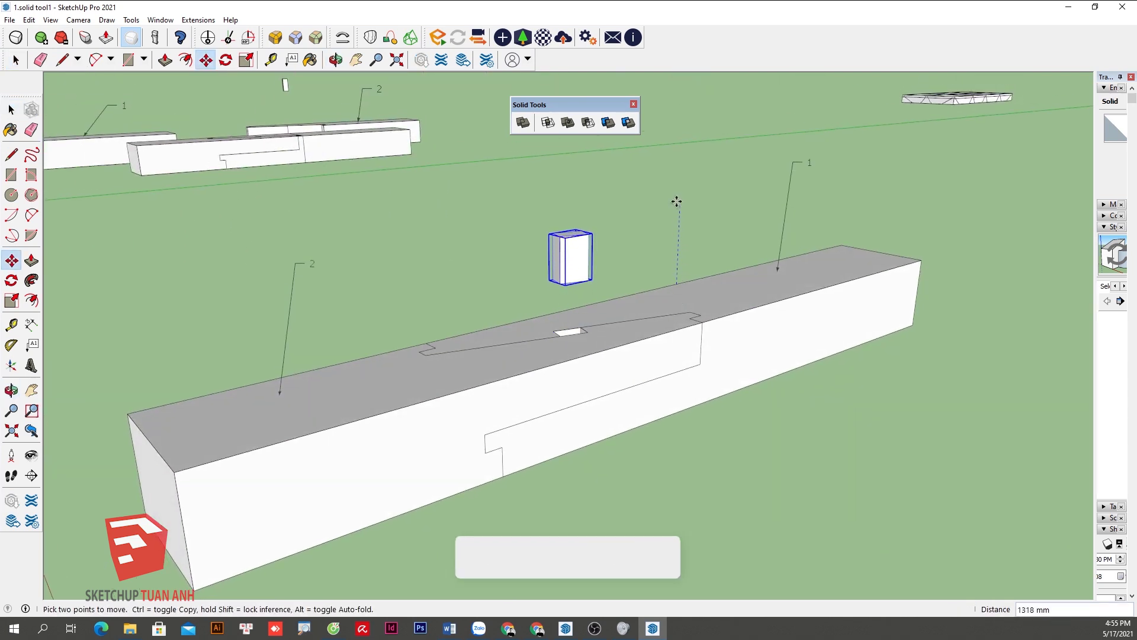
click(676, 198)
mouse_move(676, 199)
middle_down()
mouse_move(770, 359)
mouse_move(810, 457)
mouse_move(589, 477)
mouse_move(567, 308)
middle_up()
key(space)
key(m)
click(567, 293)
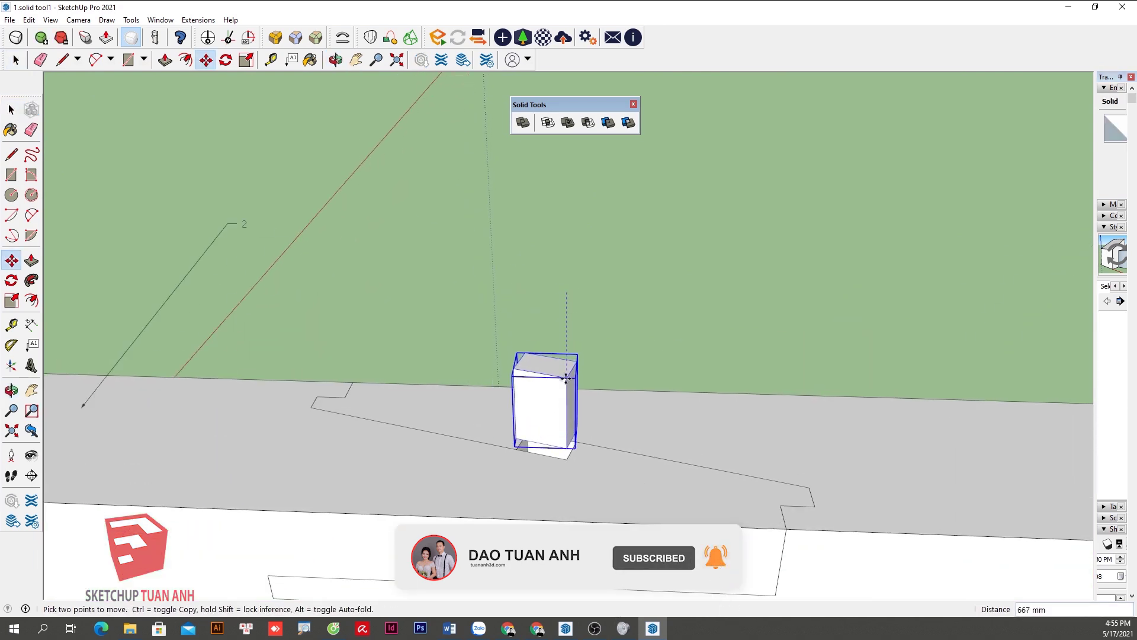
click(560, 458)
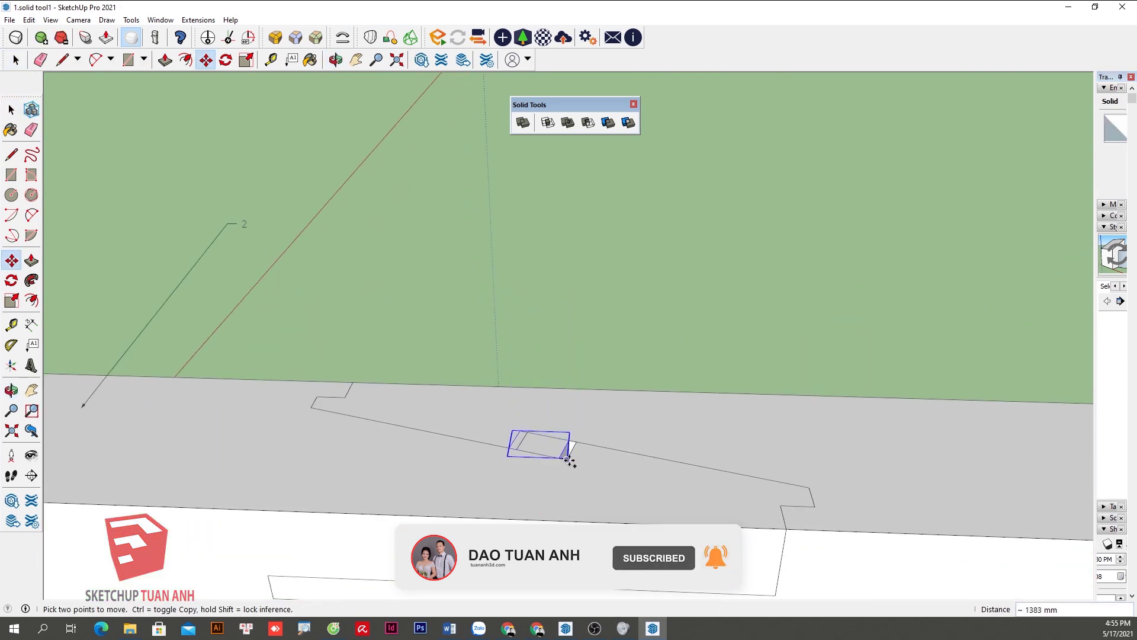
mouse_move(588, 294)
middle_down()
mouse_move(540, 464)
mouse_move(614, 402)
middle_up()
key(space)
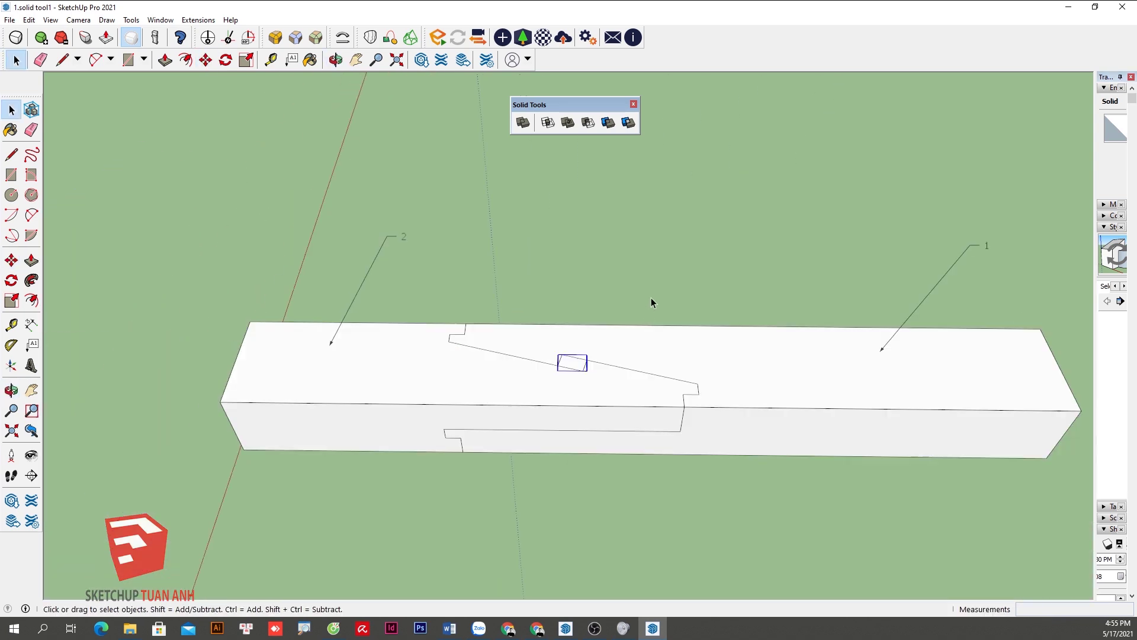
drag(561, 107, 554, 105)
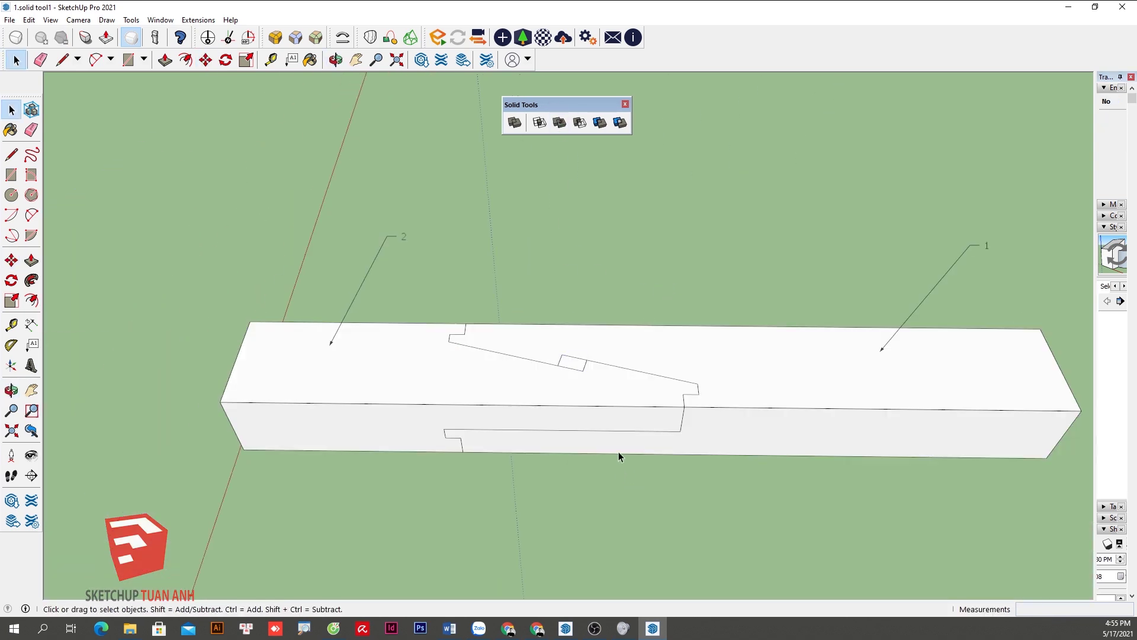
Zoom around the two labelled beams, briefly selecting both and then clearing the selection.
middle_drag(619, 451, 646, 494)
scroll(479, 437, down, 2)
scroll(520, 383, up, 2)
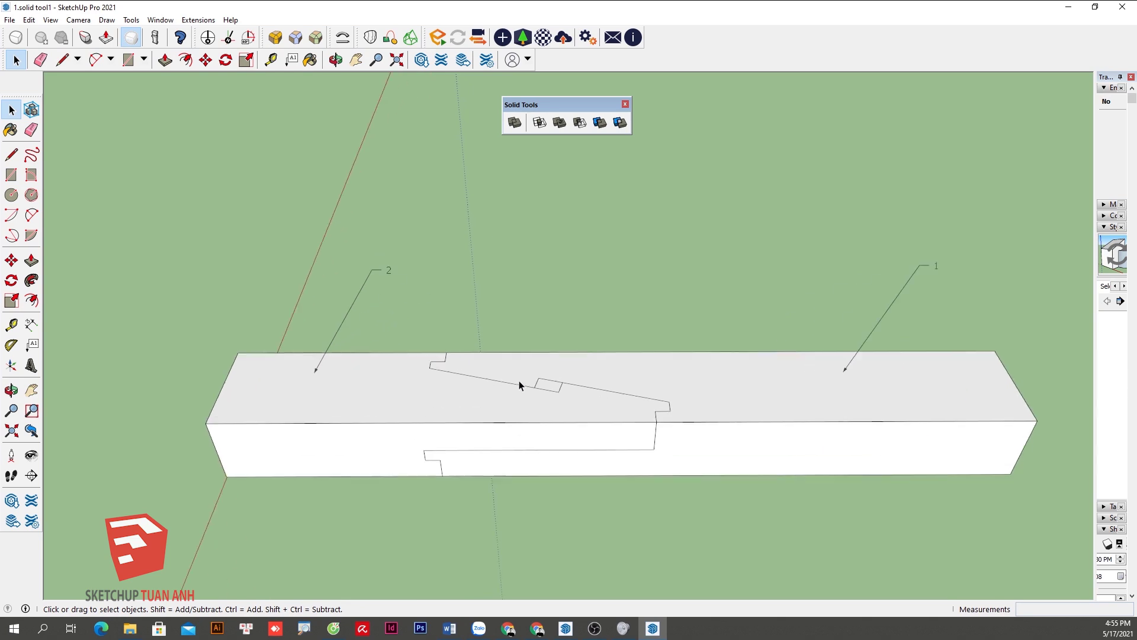
scroll(589, 447, up, 2)
scroll(589, 447, down, 3)
drag(346, 332, 346, 333)
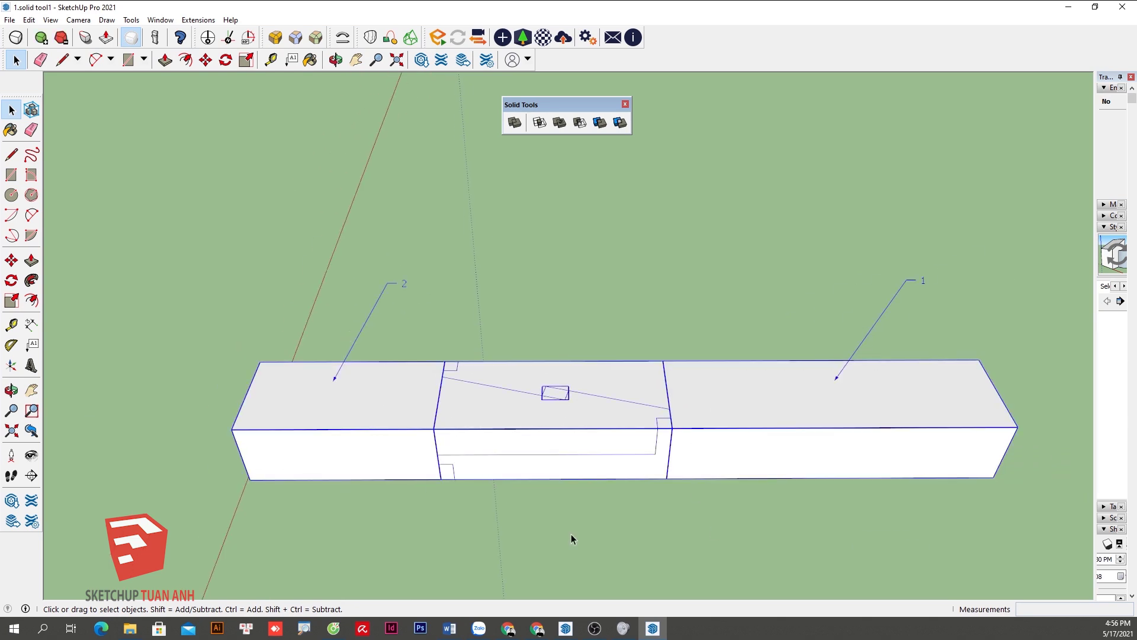
click(570, 535)
Zoom out and orbit to see the whole eight-opening slab at an angle.
scroll(294, 363, down, 2)
scroll(274, 388, down, 2)
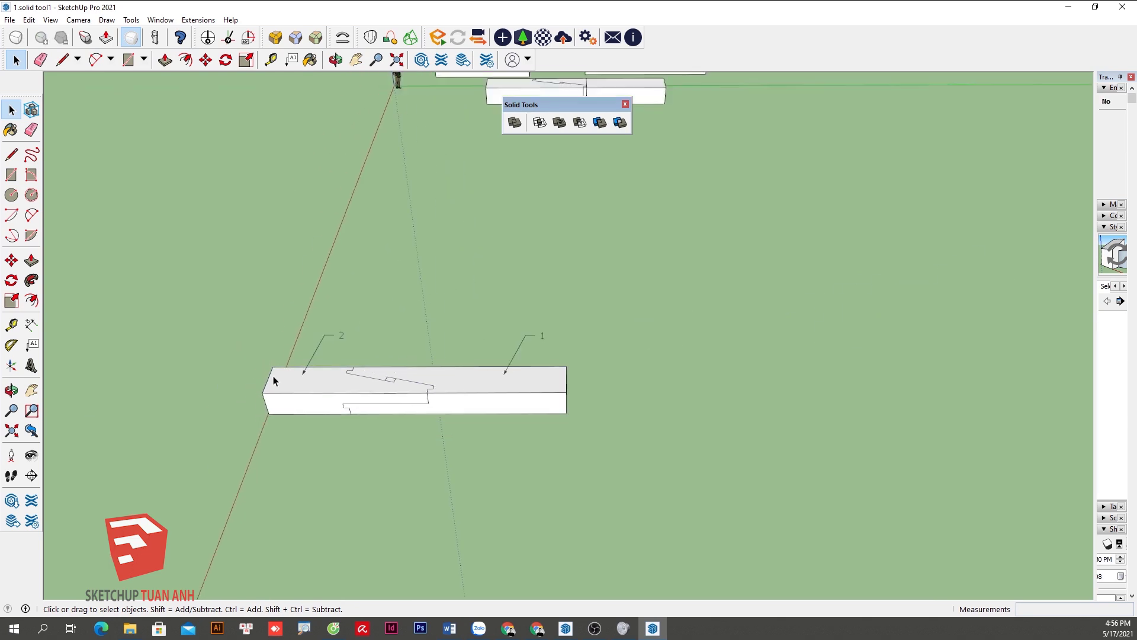
scroll(286, 376, down, 2)
scroll(177, 364, down, 3)
scroll(153, 361, down, 2)
scroll(460, 256, up, 2)
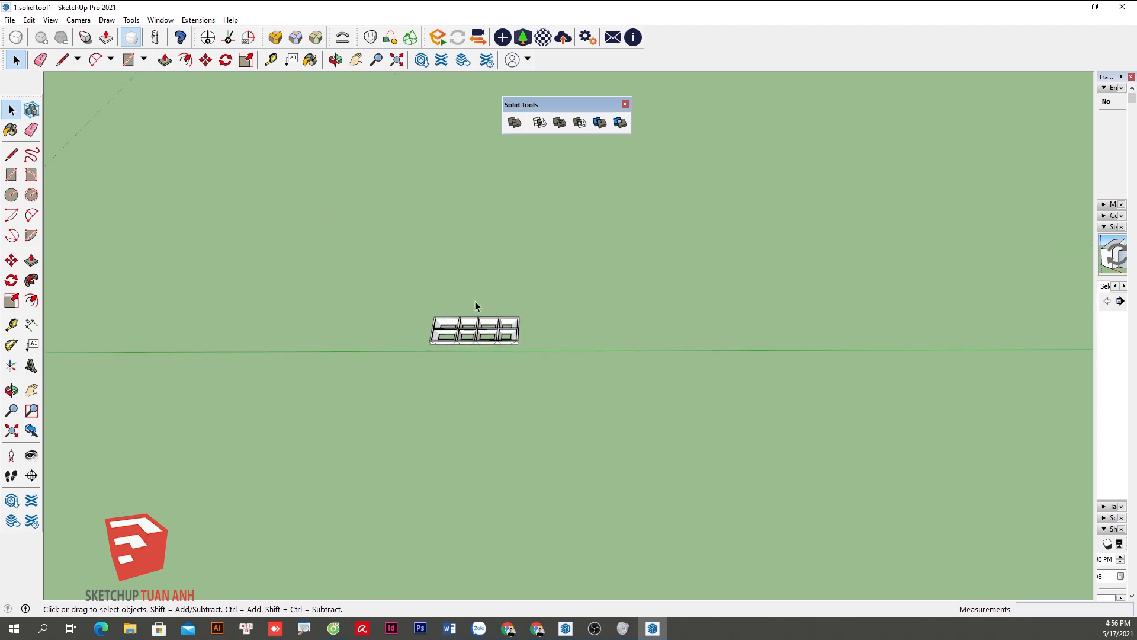
scroll(475, 301, up, 3)
scroll(462, 282, up, 4)
middle_drag(487, 381, 741, 347)
Widen the Styles tray and switch the style browser to the Default Styles collection.
scroll(747, 391, down, 4)
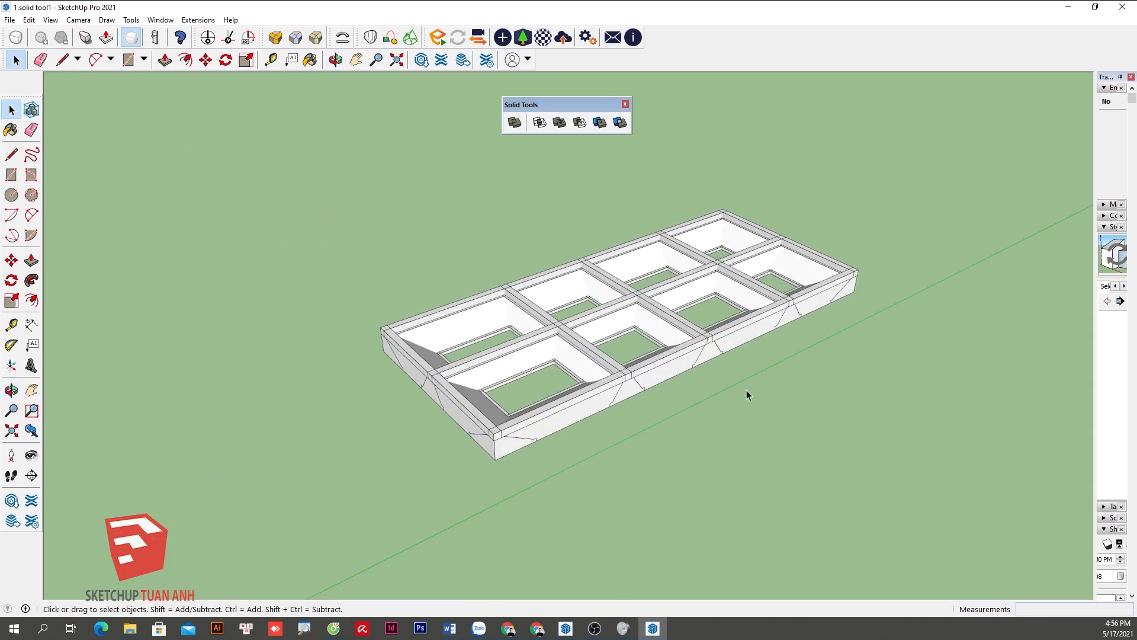
scroll(769, 282, up, 1)
scroll(769, 275, up, 1)
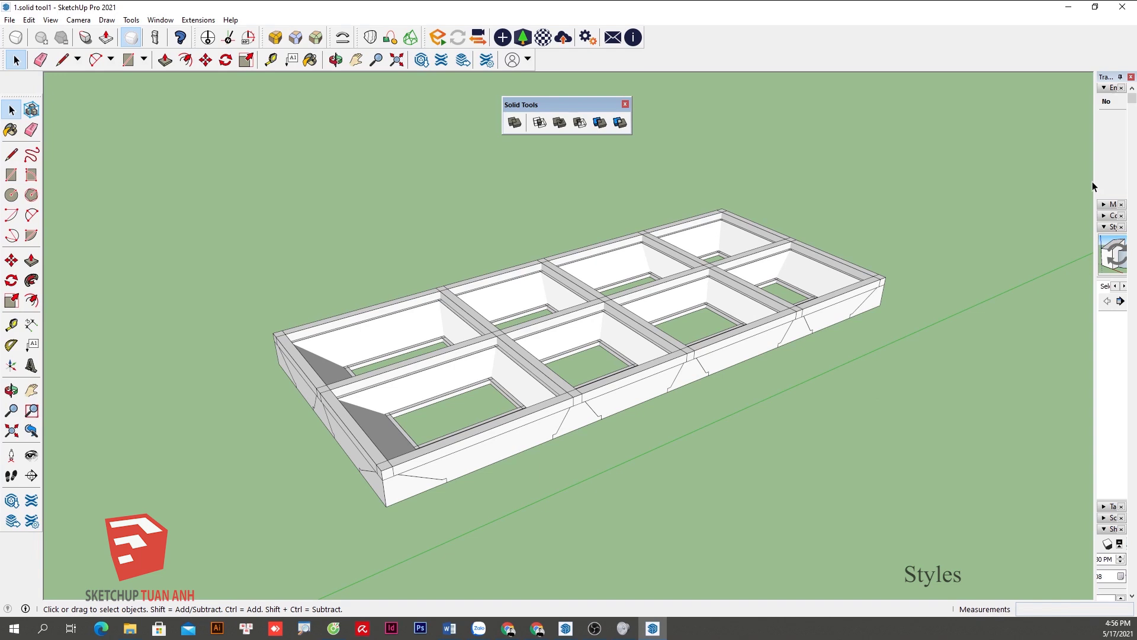
drag(1093, 195, 970, 196)
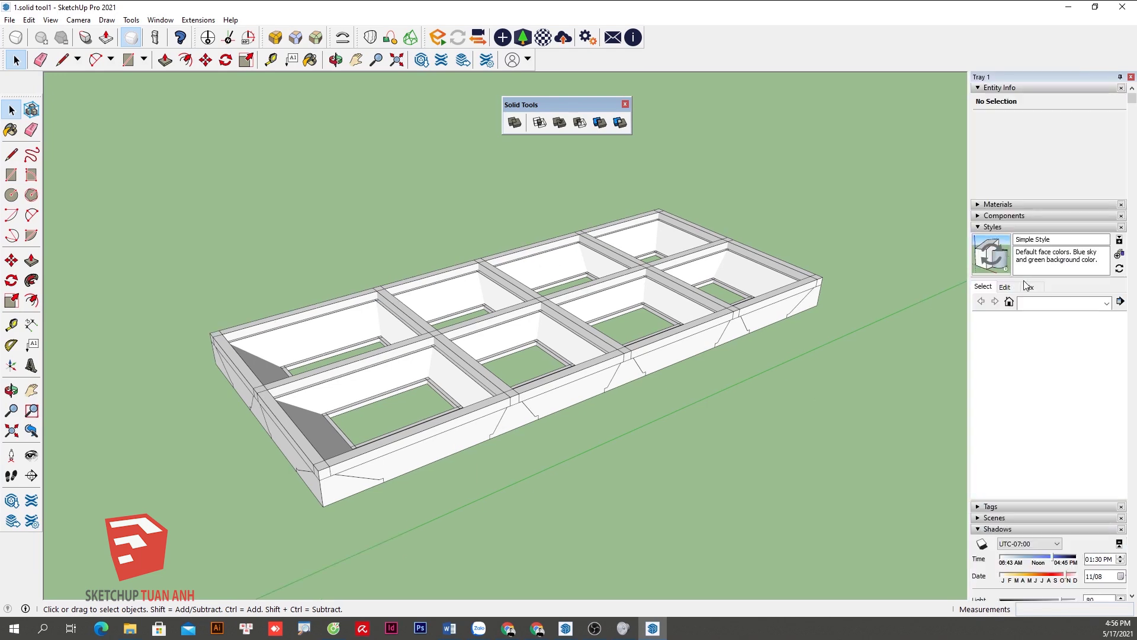
click(1057, 304)
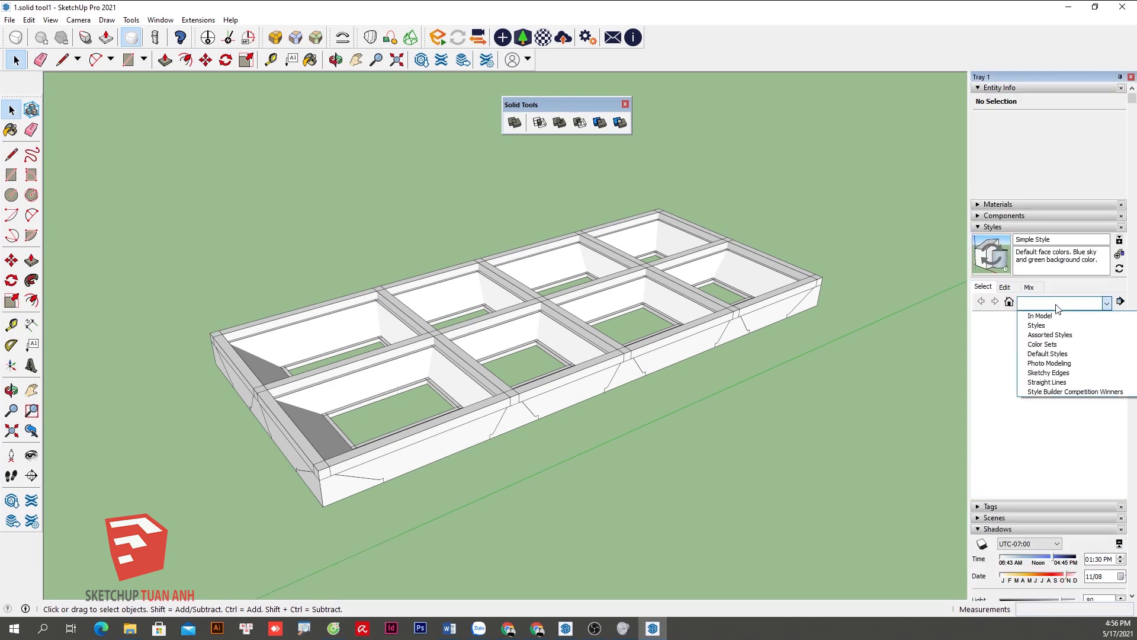
click(1059, 346)
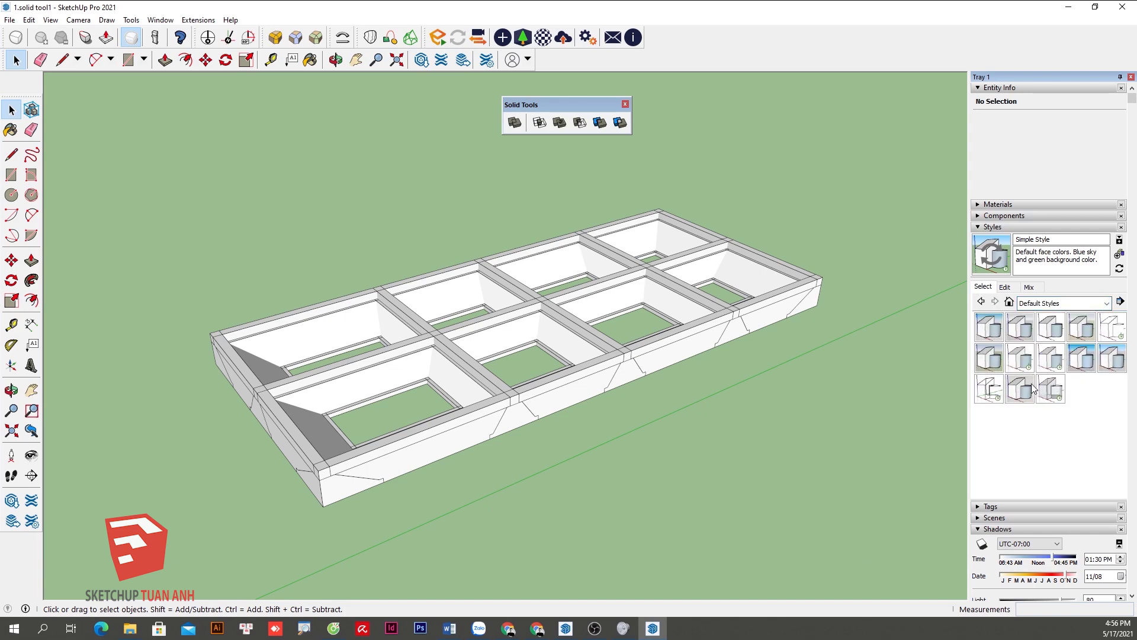
Apply the X-ray style and orbit out to see the whole slab rotated.
click(1052, 389)
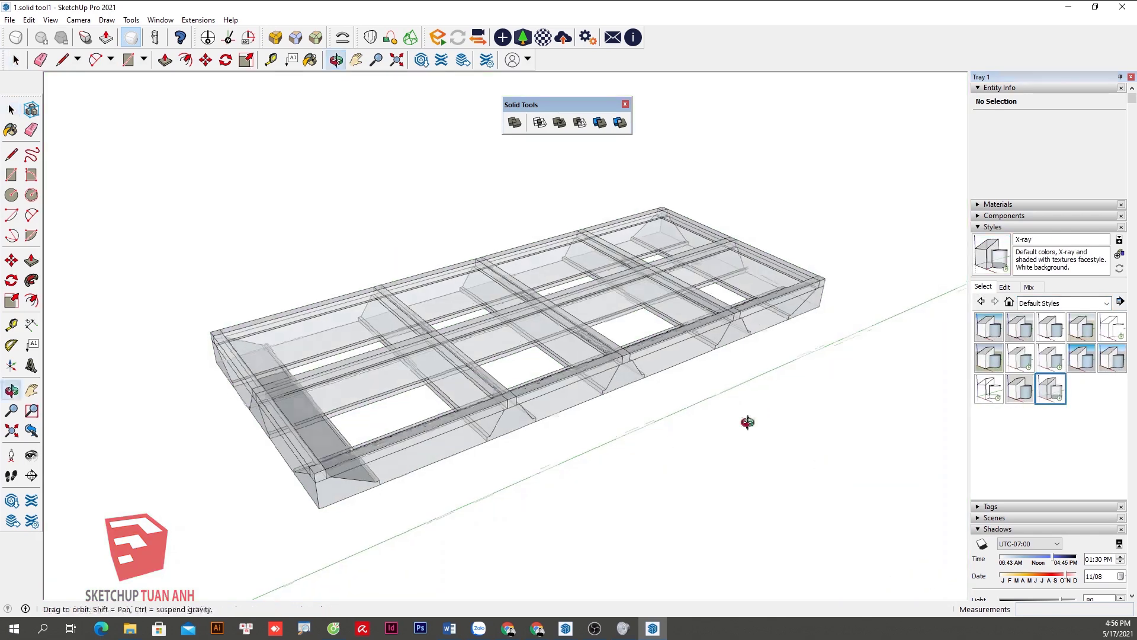
scroll(835, 462, down, 1)
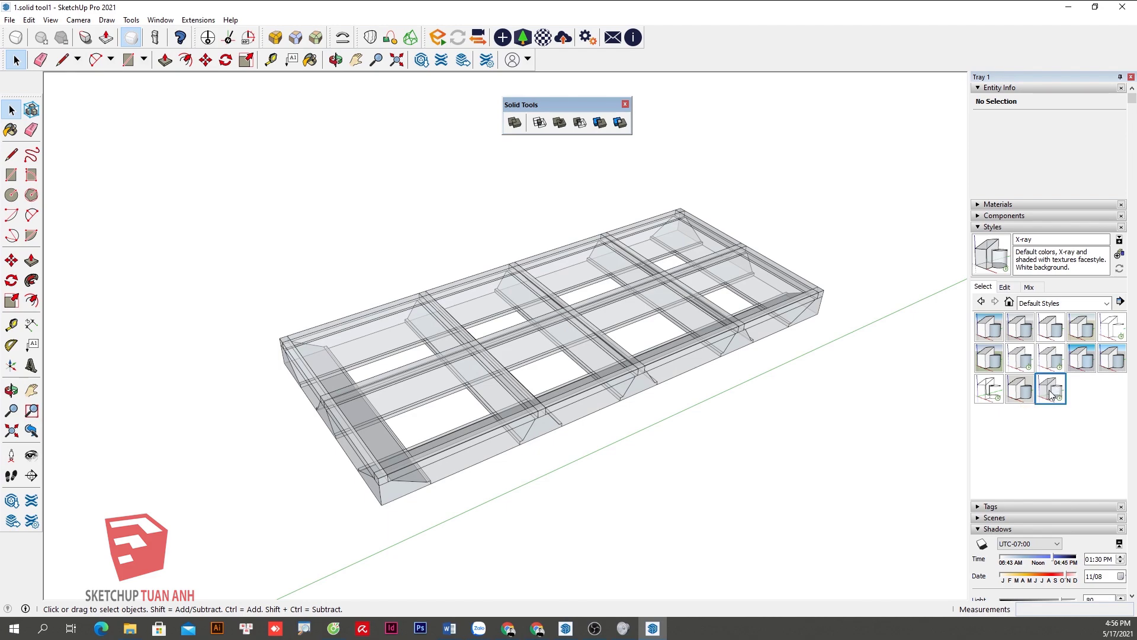
scroll(667, 457, up, 1)
scroll(456, 470, up, 1)
scroll(465, 464, up, 2)
scroll(463, 478, up, 2)
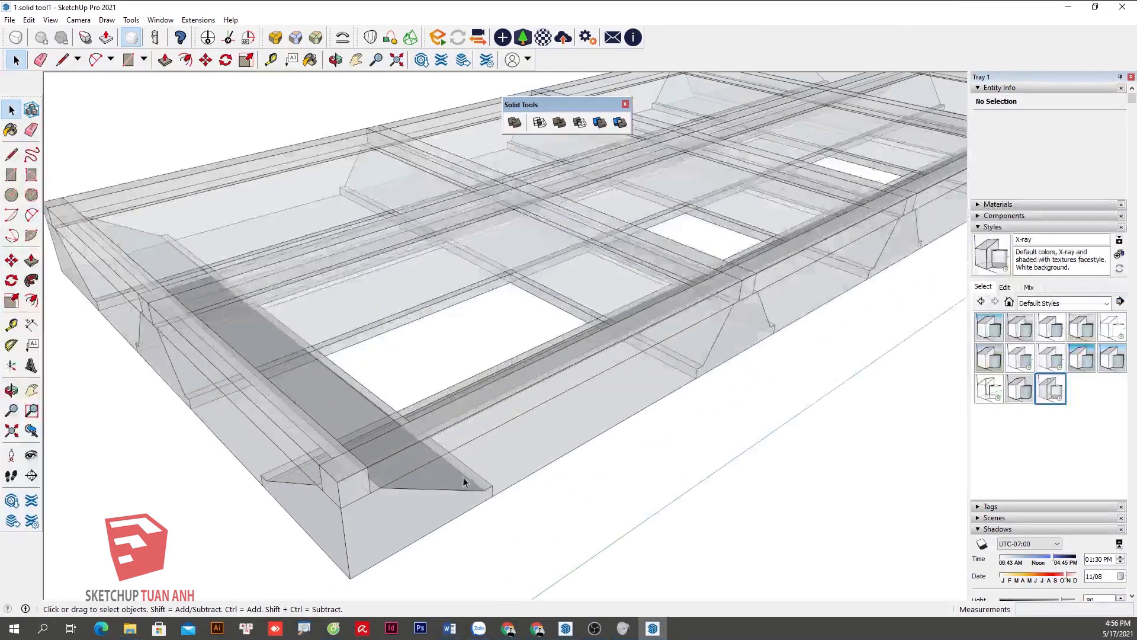
middle_drag(463, 478, 690, 444)
scroll(571, 444, down, 3)
mouse_move(571, 444)
middle_down()
mouse_move(630, 470)
mouse_move(596, 447)
middle_up()
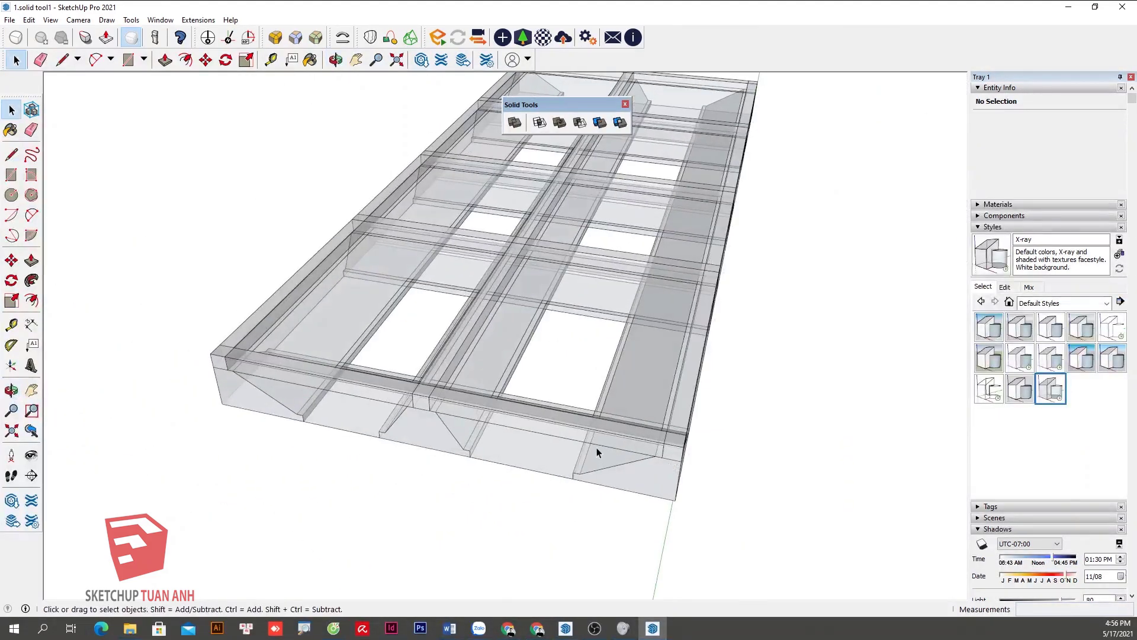
scroll(596, 450, up, 2)
Select two solid pieces in turn to compare their volumes, then deselect.
click(524, 524)
scroll(533, 527, up, 2)
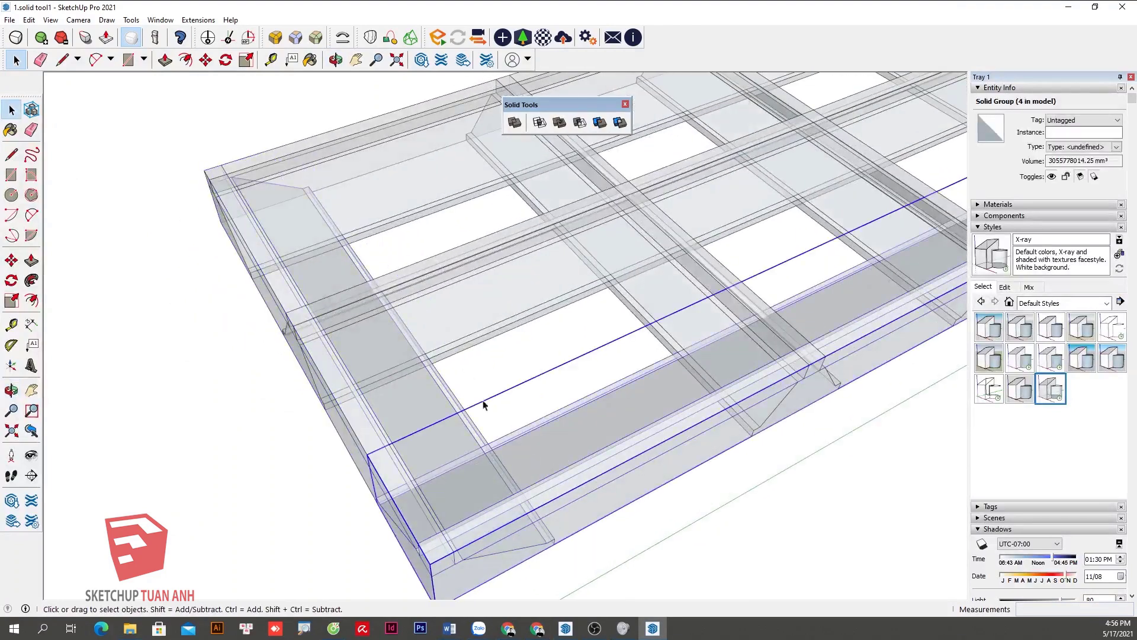
scroll(484, 406, down, 3)
scroll(538, 432, up, 3)
click(483, 432)
scroll(432, 543, up, 1)
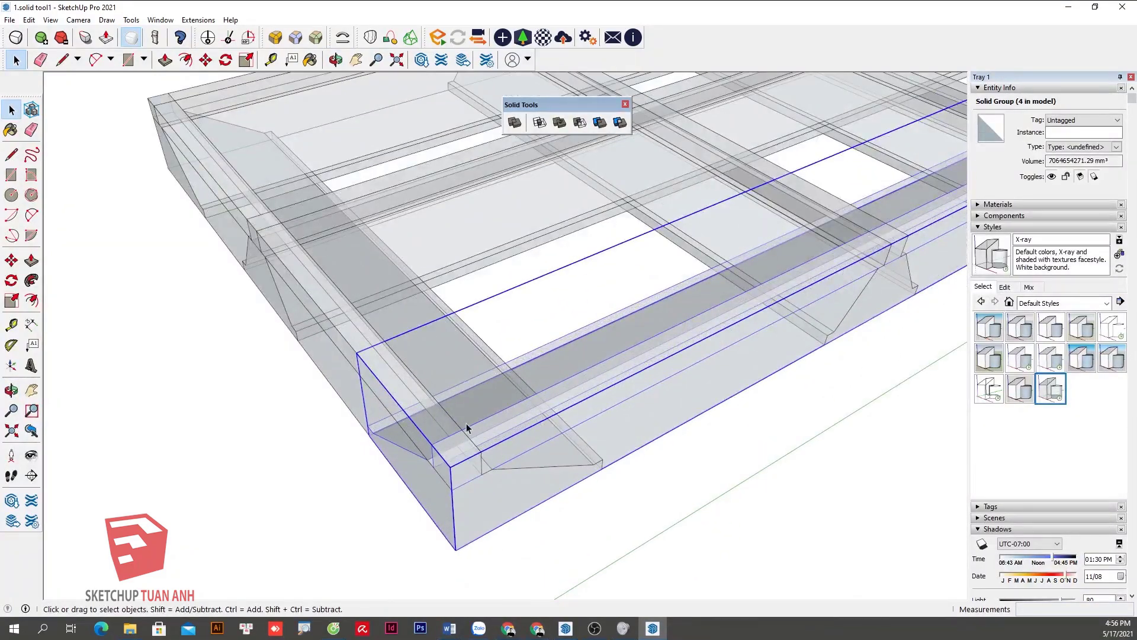
scroll(467, 428, down, 3)
mouse_move(466, 428)
middle_down()
mouse_move(545, 508)
mouse_move(424, 472)
mouse_move(472, 456)
mouse_move(567, 395)
mouse_move(411, 452)
mouse_move(317, 457)
mouse_move(553, 452)
mouse_move(785, 484)
middle_up()
click(472, 457)
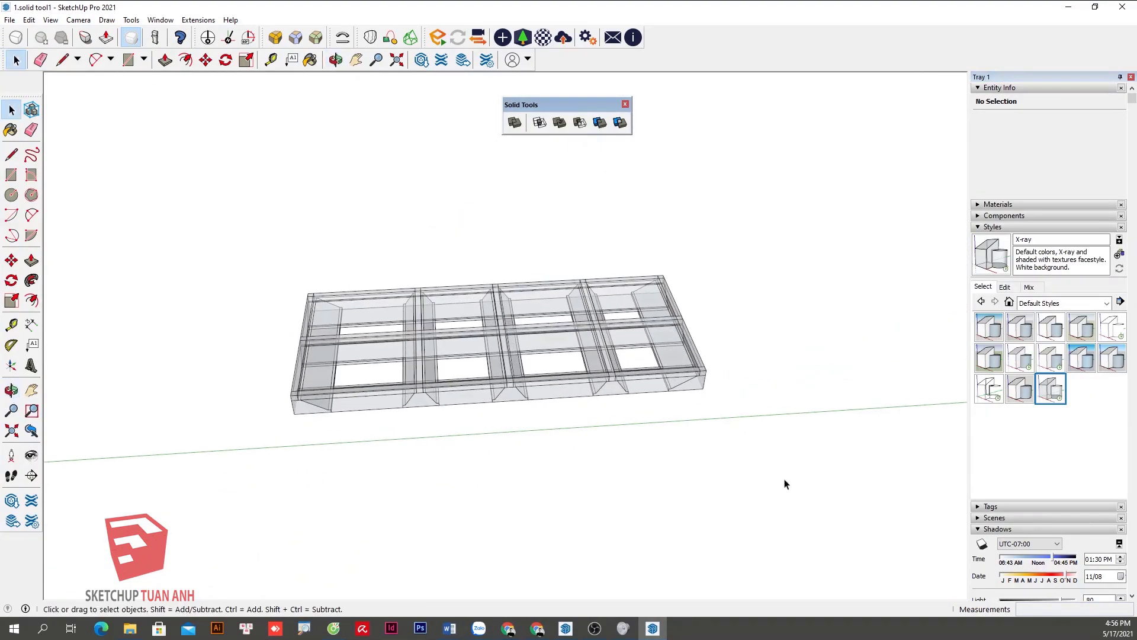
Orbit to a closer, higher view and window-select all the slab's solid pieces.
scroll(680, 432, up, 1)
scroll(610, 393, up, 1)
middle_drag(610, 394, 652, 411)
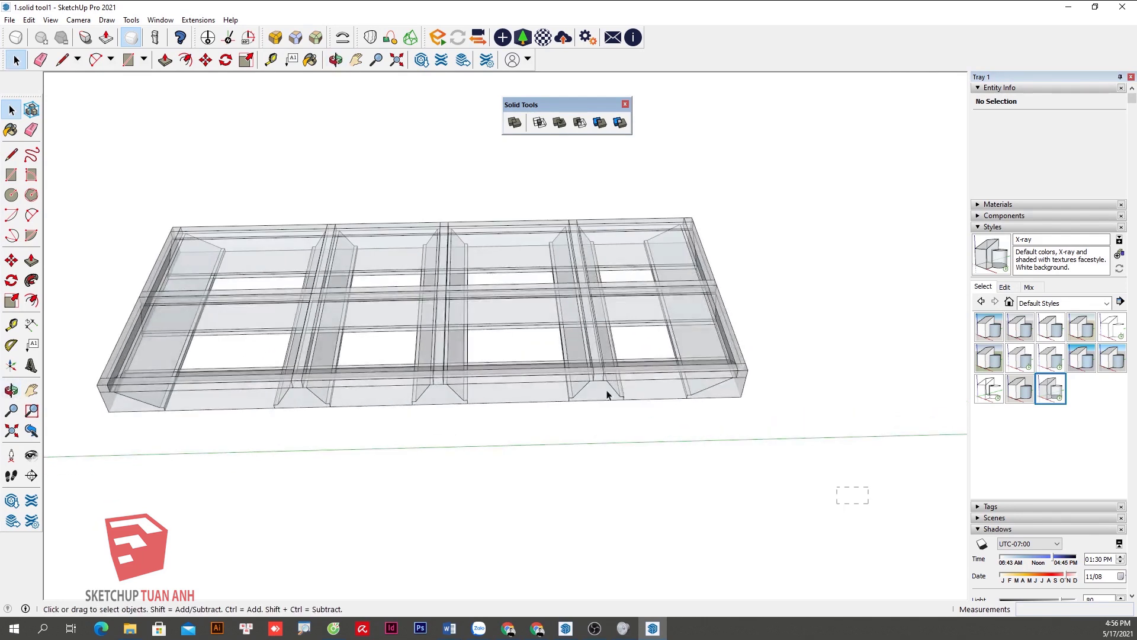
drag(607, 394, 92, 183)
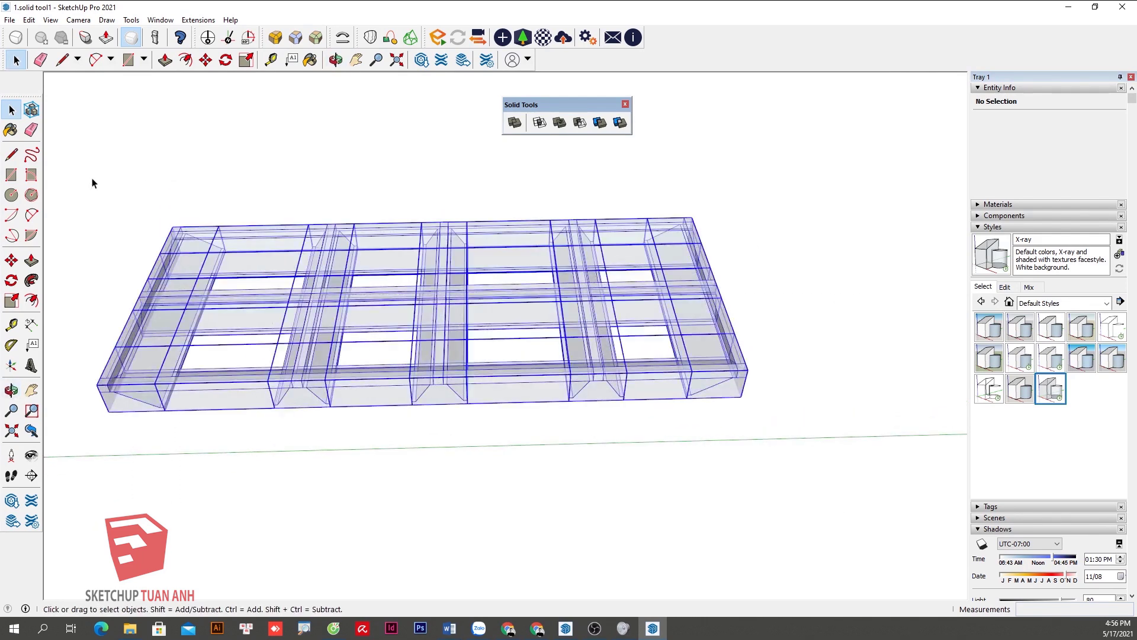
Merge the selected solids with Outer Shell, then orbit around to inspect the merged slab.
click(514, 128)
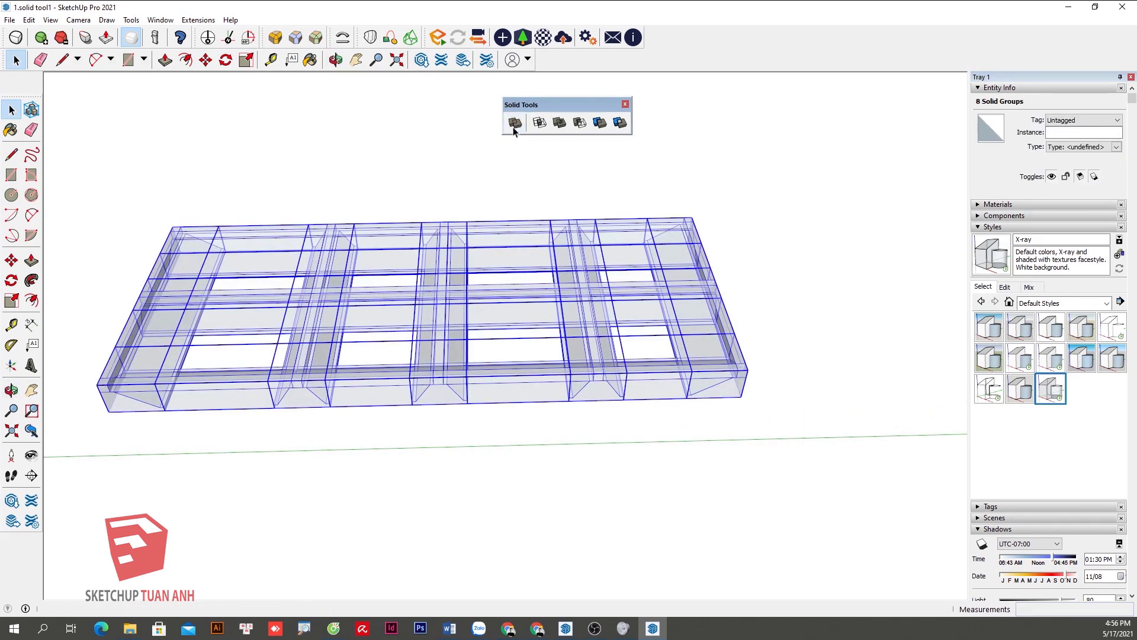
mouse_move(495, 432)
middle_down()
mouse_move(686, 398)
mouse_move(318, 436)
middle_up()
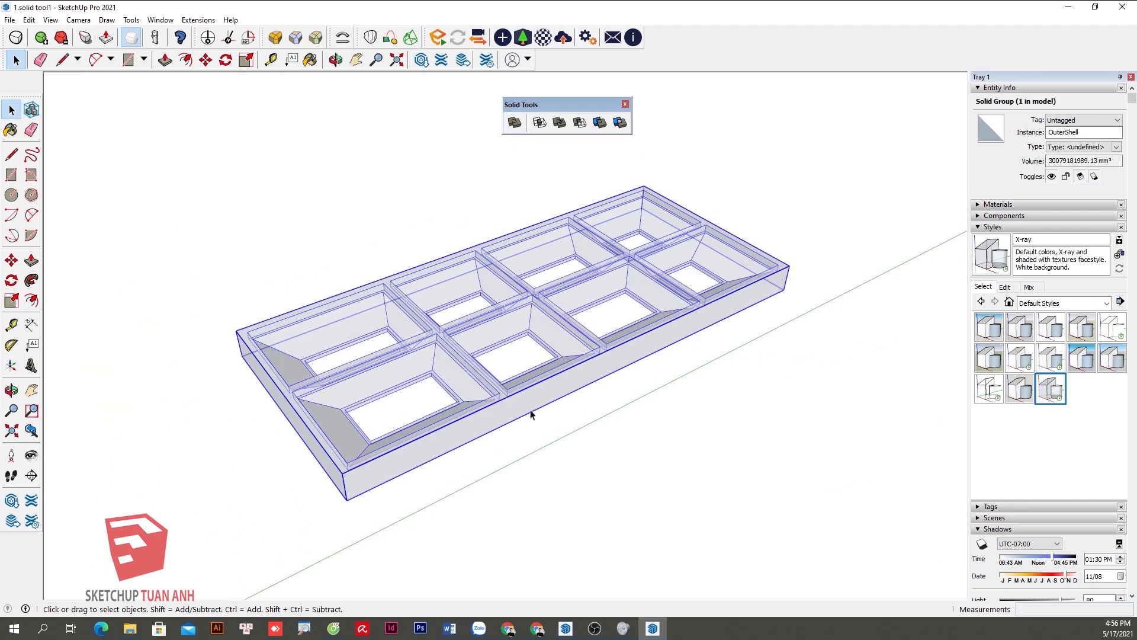
scroll(478, 447, up, 3)
mouse_move(477, 448)
middle_down()
mouse_move(538, 449)
mouse_move(589, 410)
mouse_move(450, 409)
middle_up()
scroll(448, 410, up, 3)
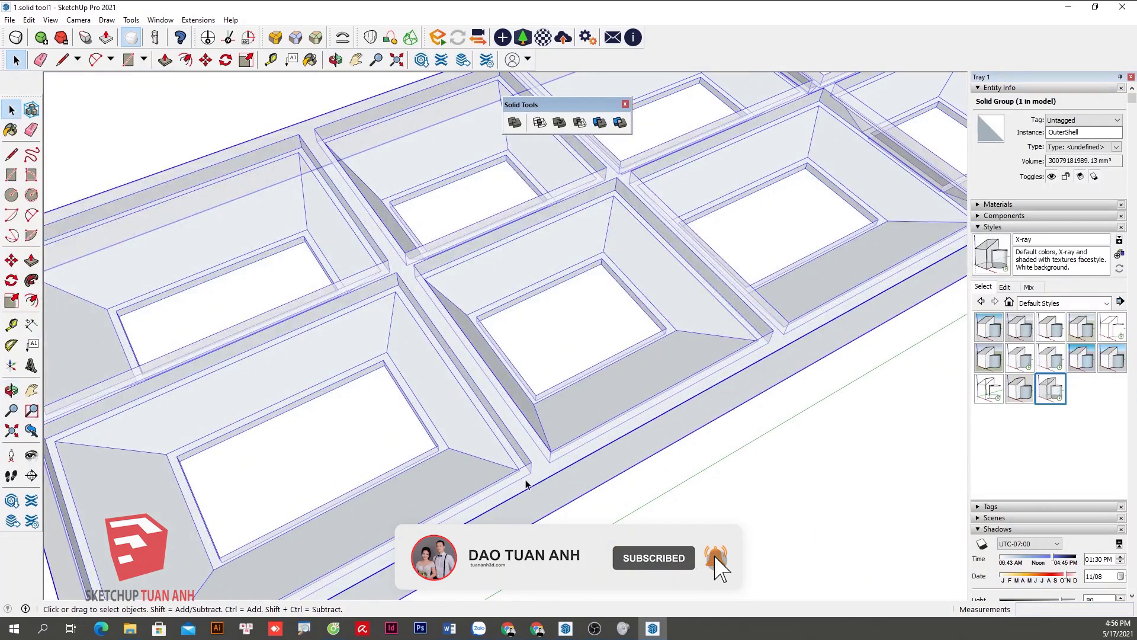
scroll(533, 474, down, 5)
click(556, 457)
scroll(593, 332, down, 2)
scroll(622, 377, up, 2)
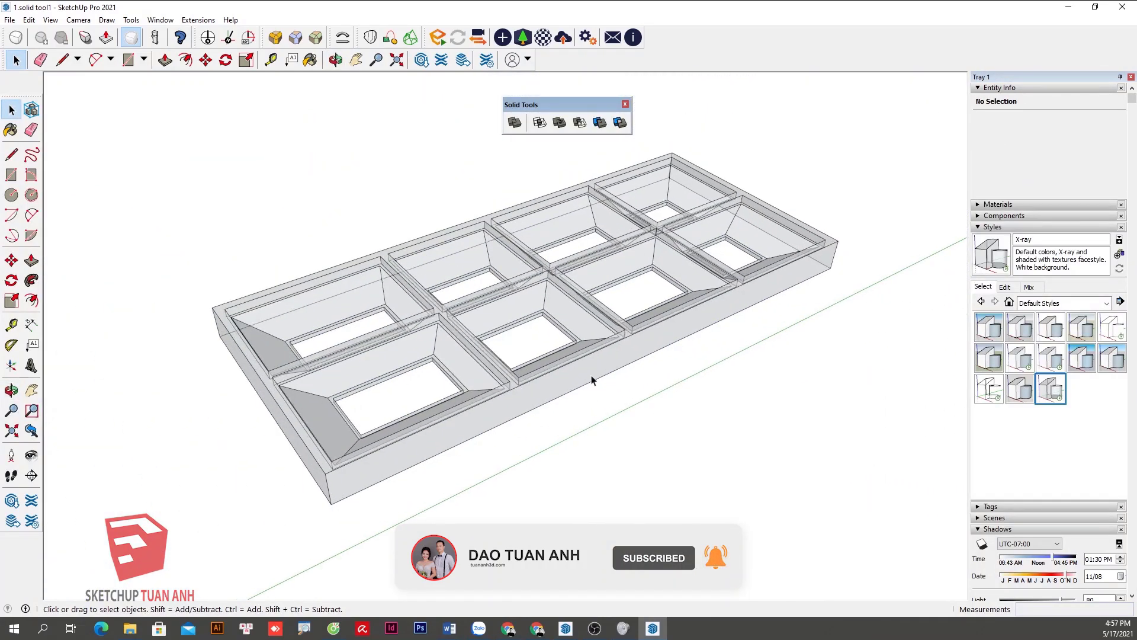
scroll(546, 343, up, 2)
scroll(546, 343, up, 1)
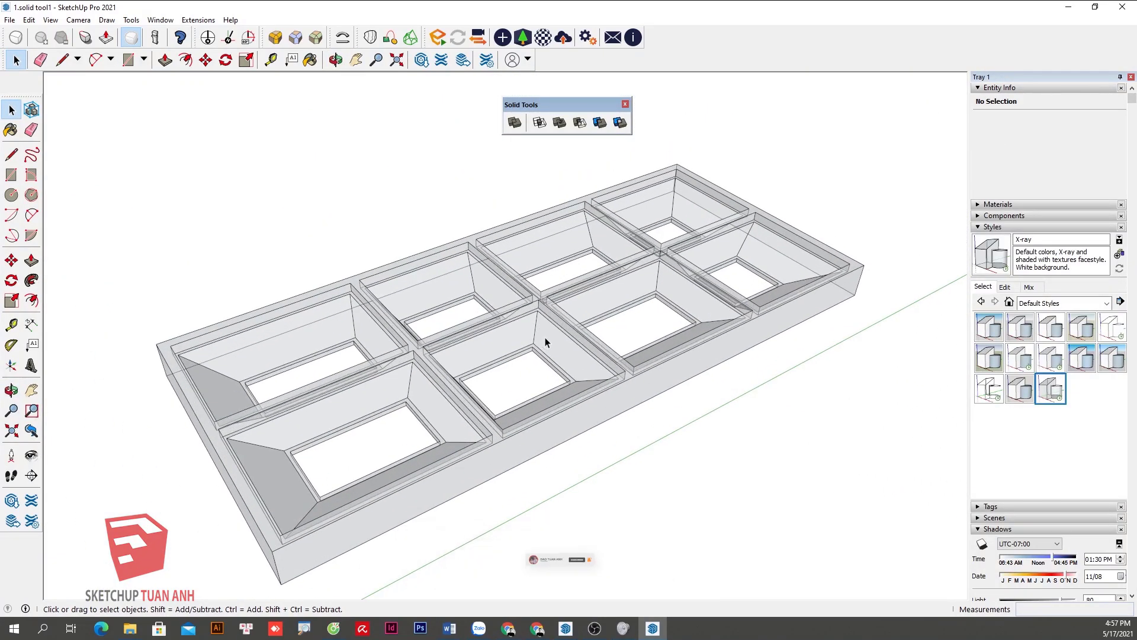
middle_drag(554, 369, 522, 333)
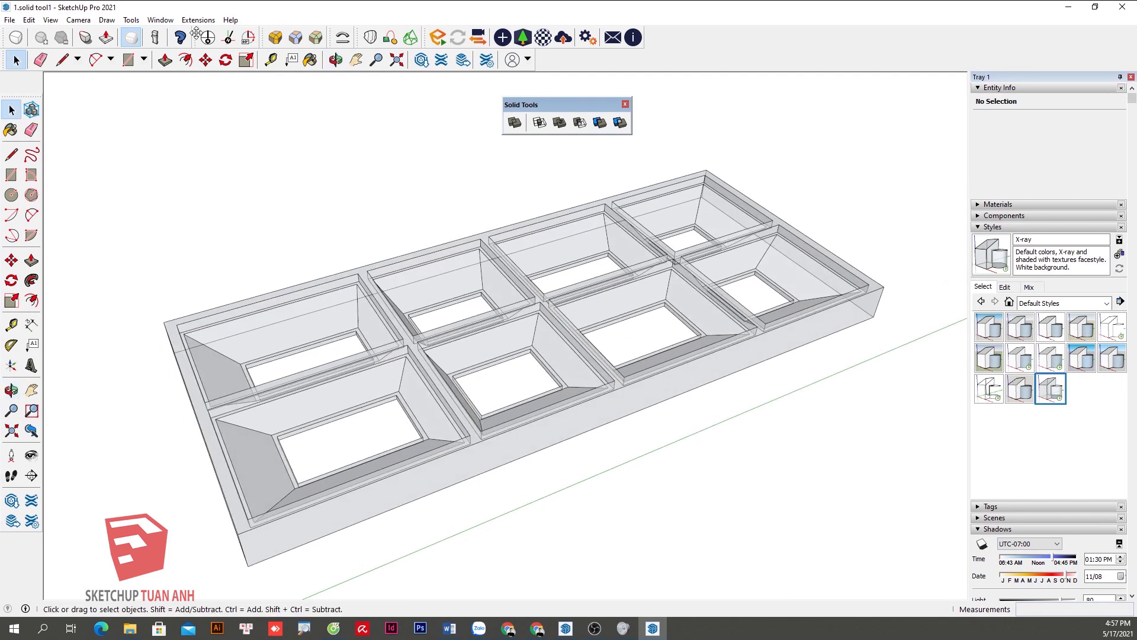
In Model Info Units, set Length to Meters and Volume to Meters³.
click(166, 20)
click(194, 97)
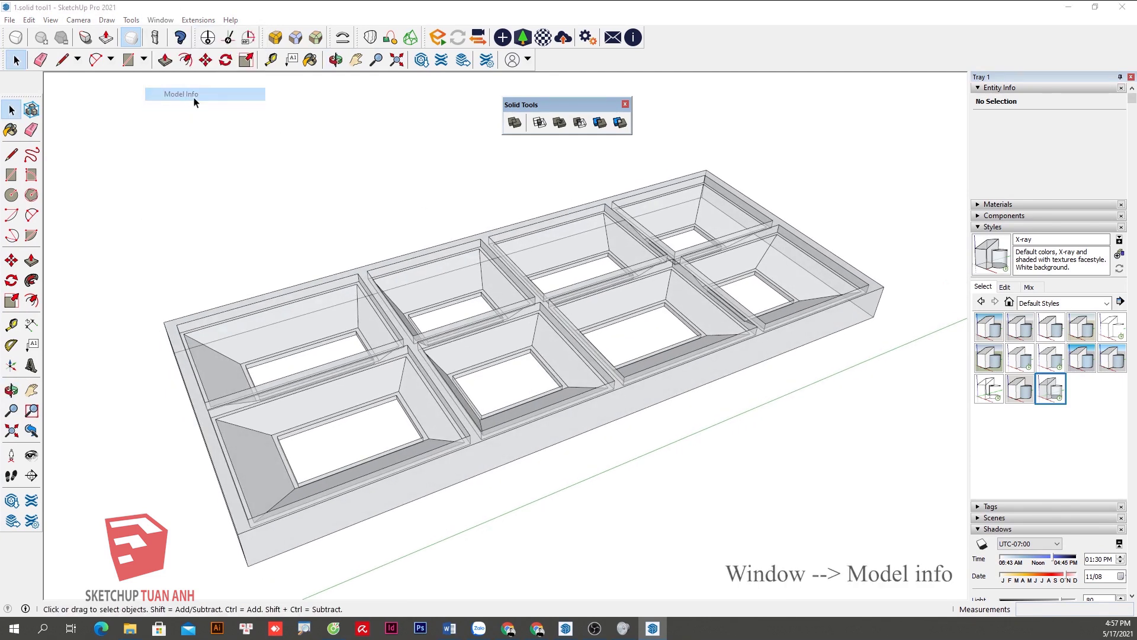
click(376, 193)
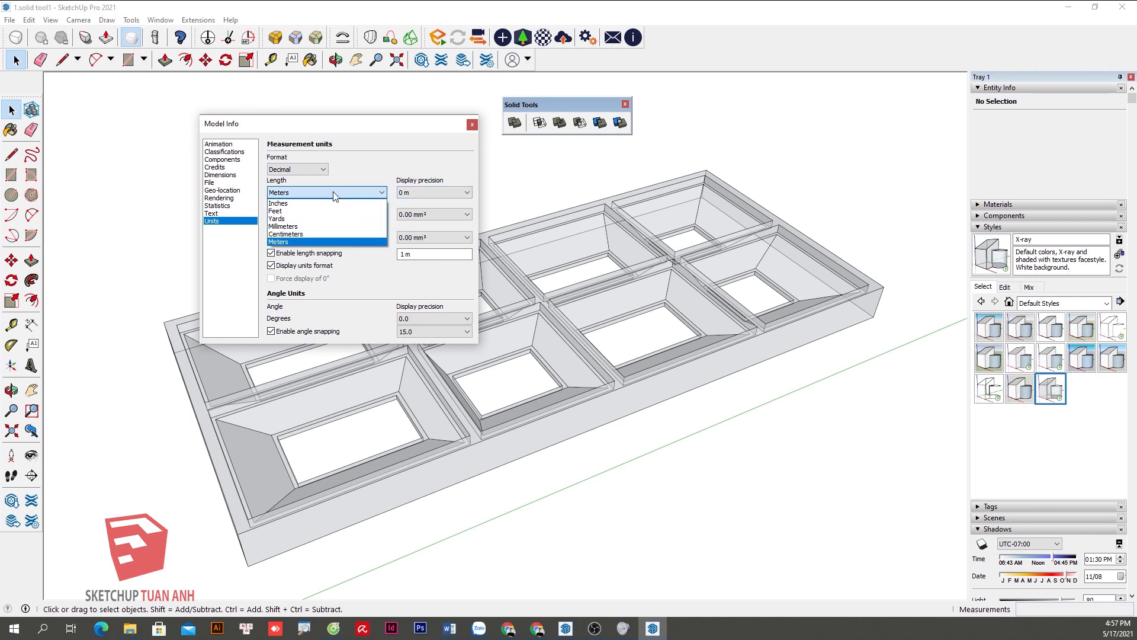
click(297, 241)
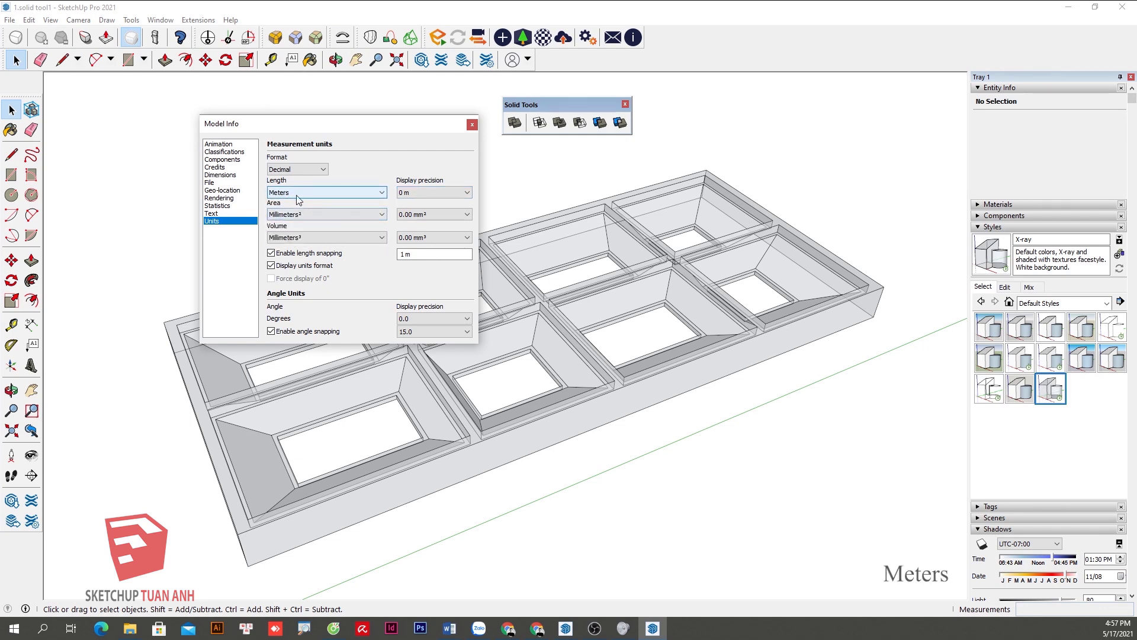
click(298, 238)
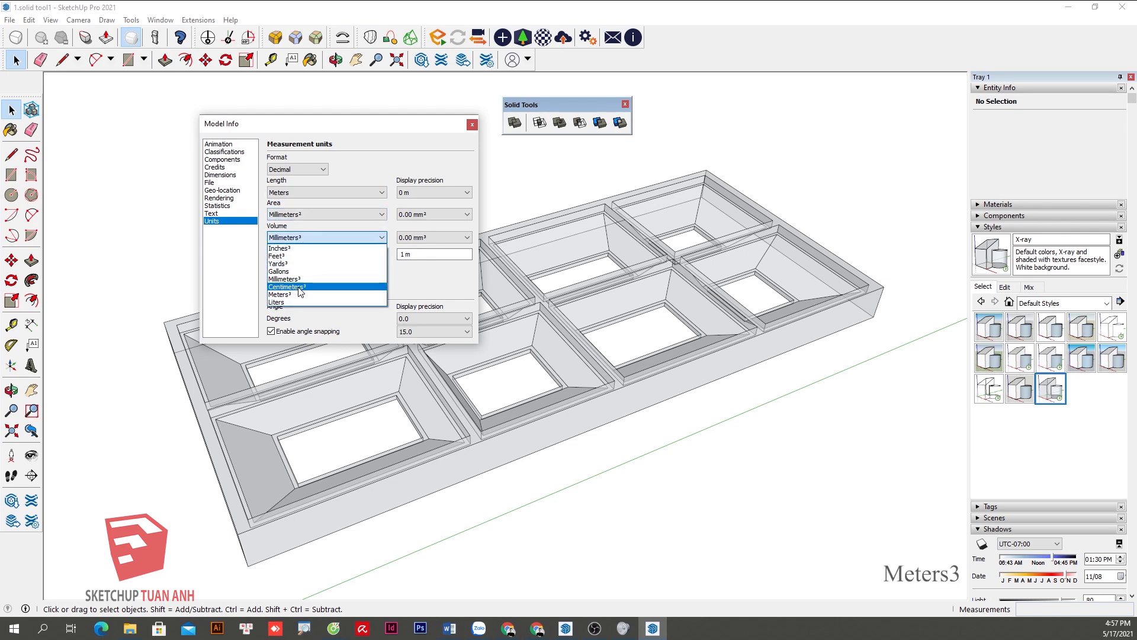
click(298, 294)
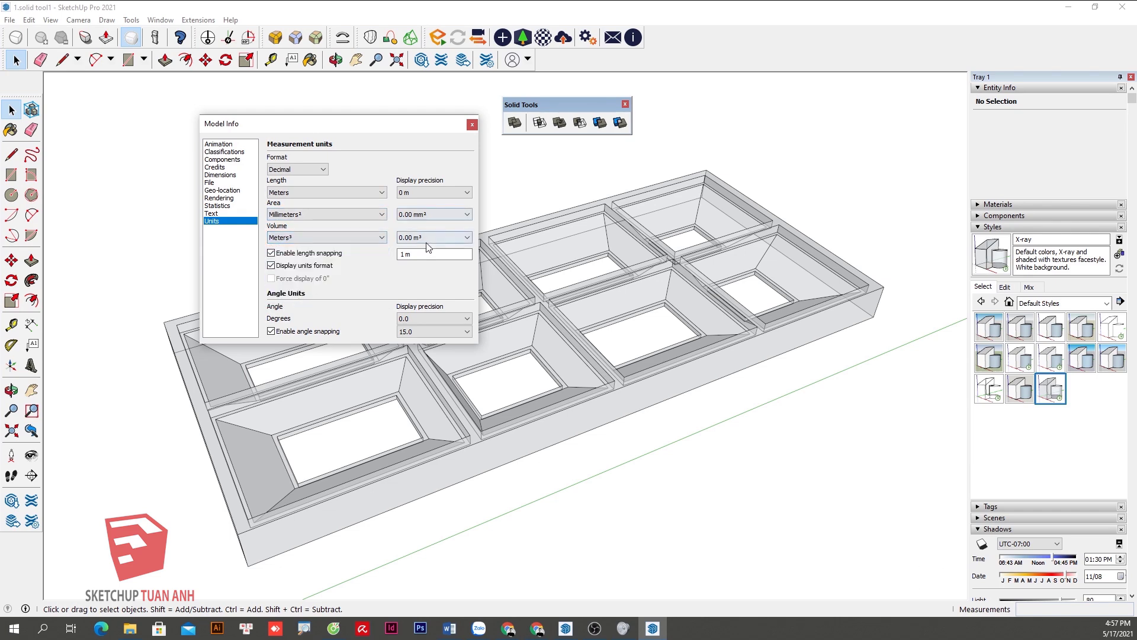
click(472, 126)
Orbit to the whole slab and select the merged OuterShell solid.
scroll(670, 436, down, 3)
middle_drag(616, 437, 604, 389)
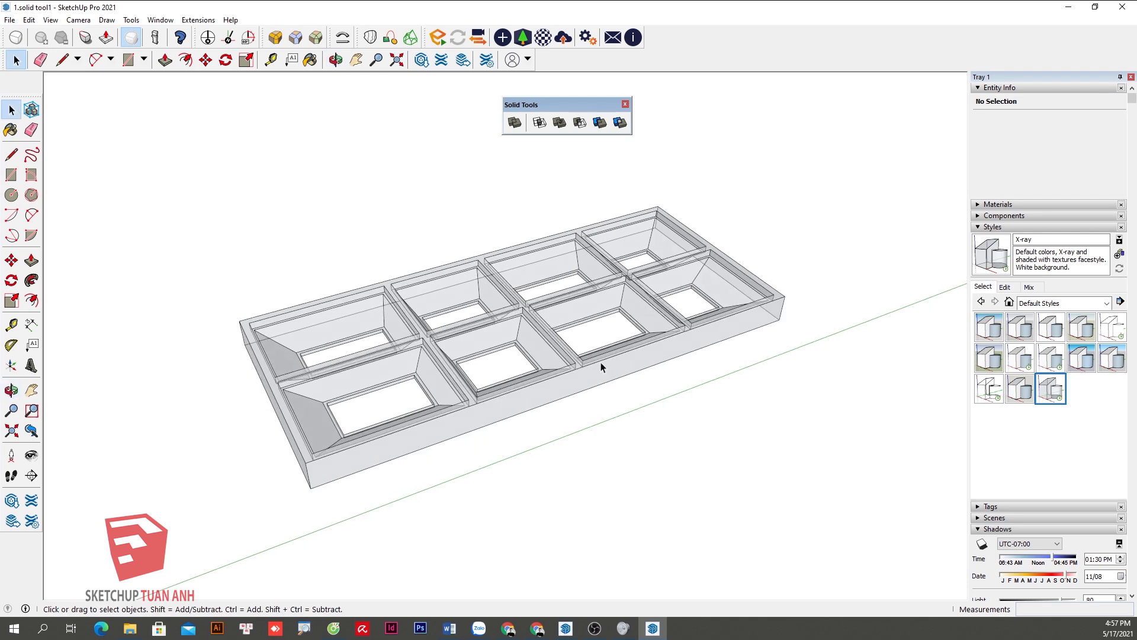
click(602, 368)
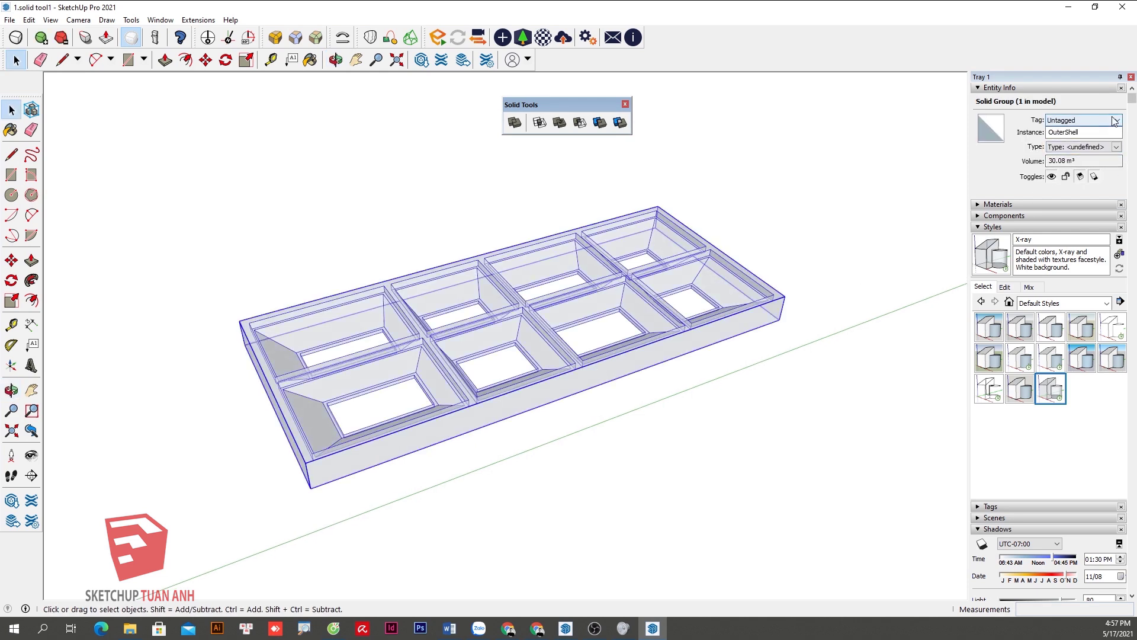
Highlight the 30.08 m³ volume, then orbit the solid tray from several angles.
click(1080, 162)
click(304, 629)
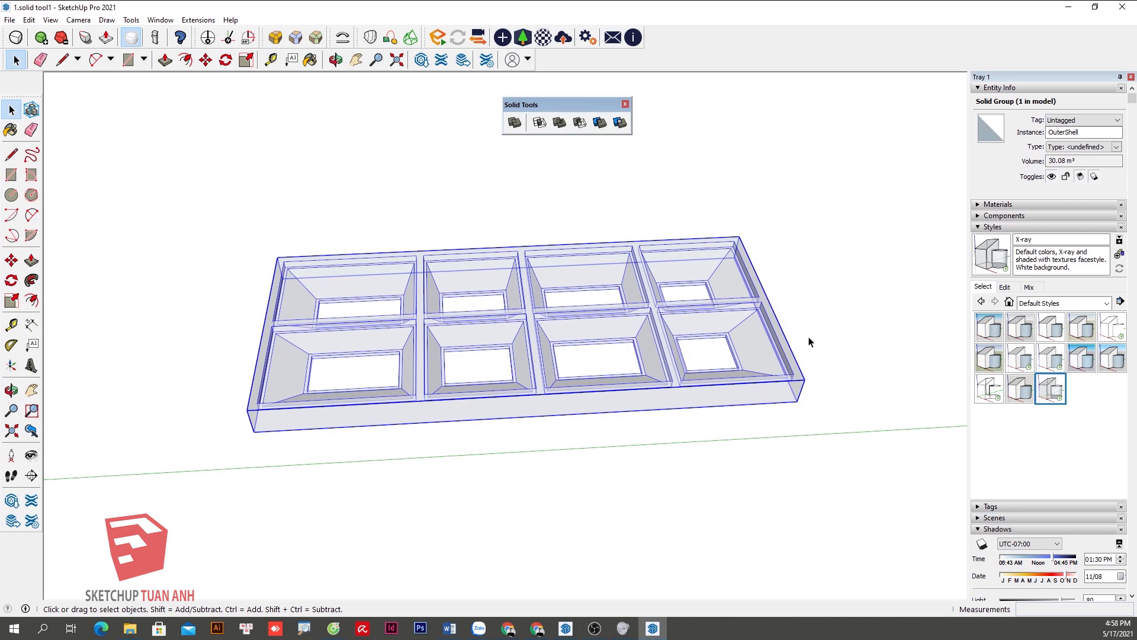
middle_drag(482, 442, 578, 377)
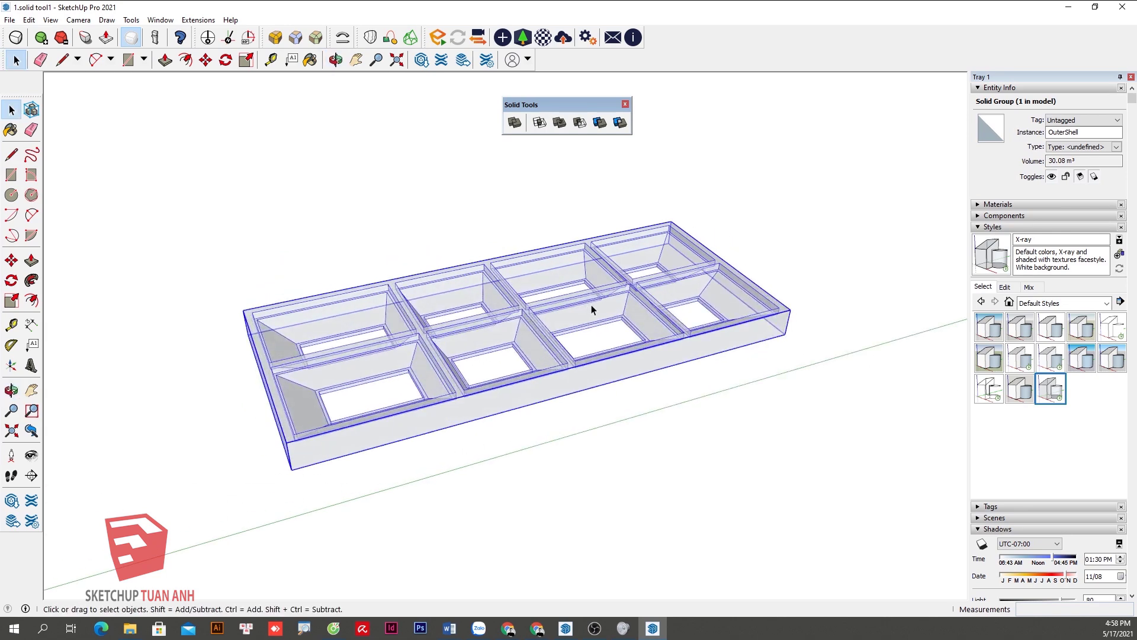
scroll(591, 308, up, 2)
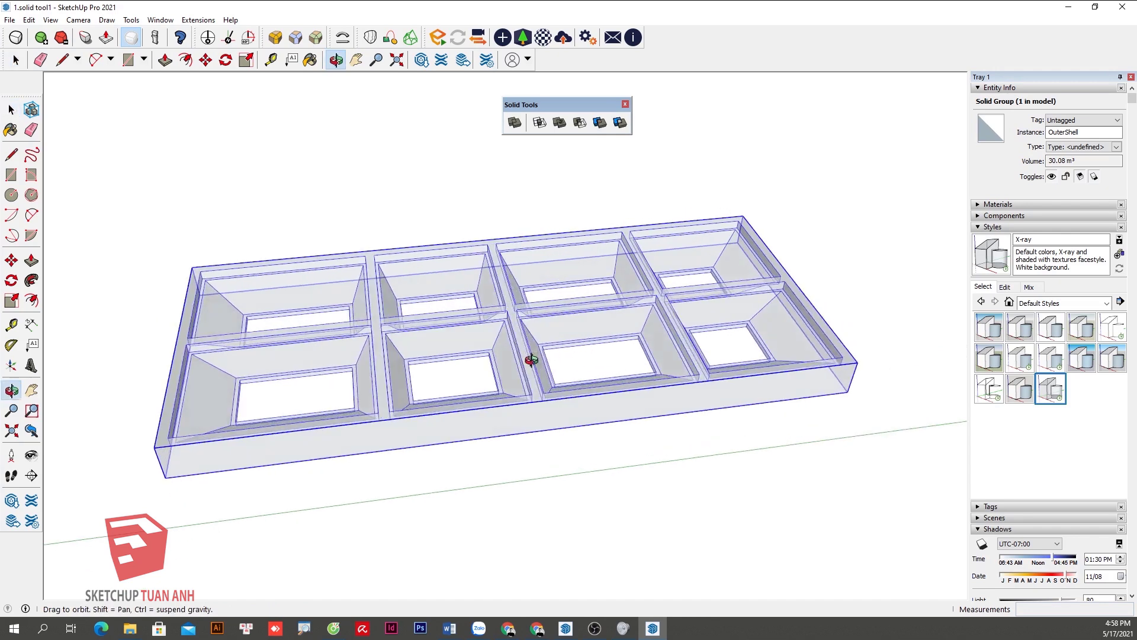
middle_drag(591, 305, 539, 311)
middle_drag(572, 357, 538, 358)
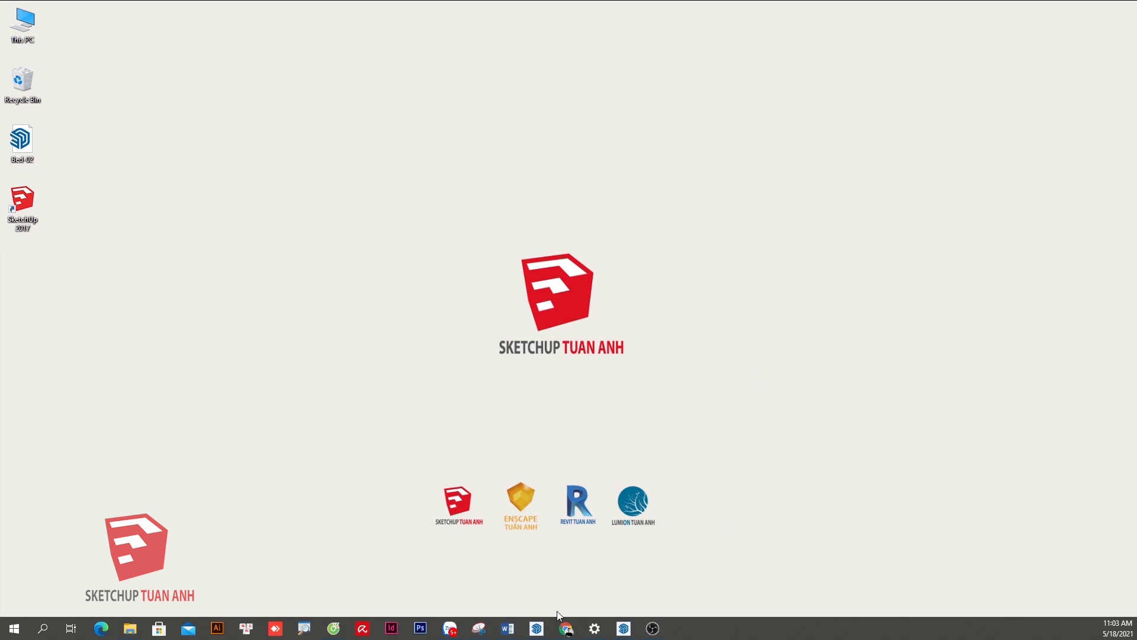
Search Google for 'tree.png' in Chrome and scroll down to the Pngtree results.
click(565, 629)
text(t)
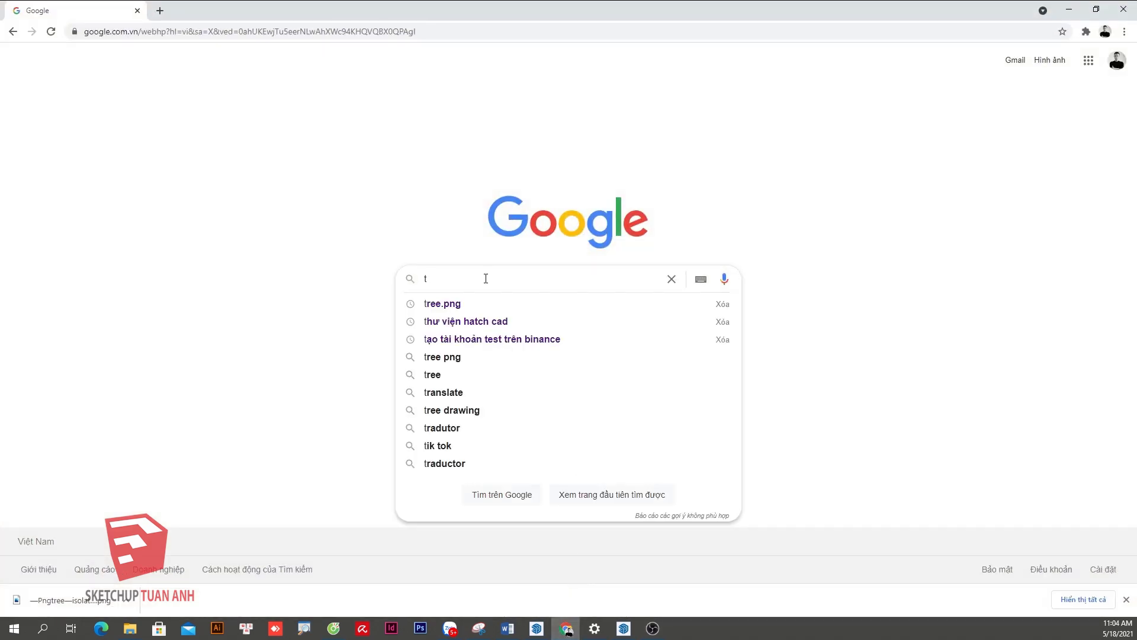
text(r)
text(e)
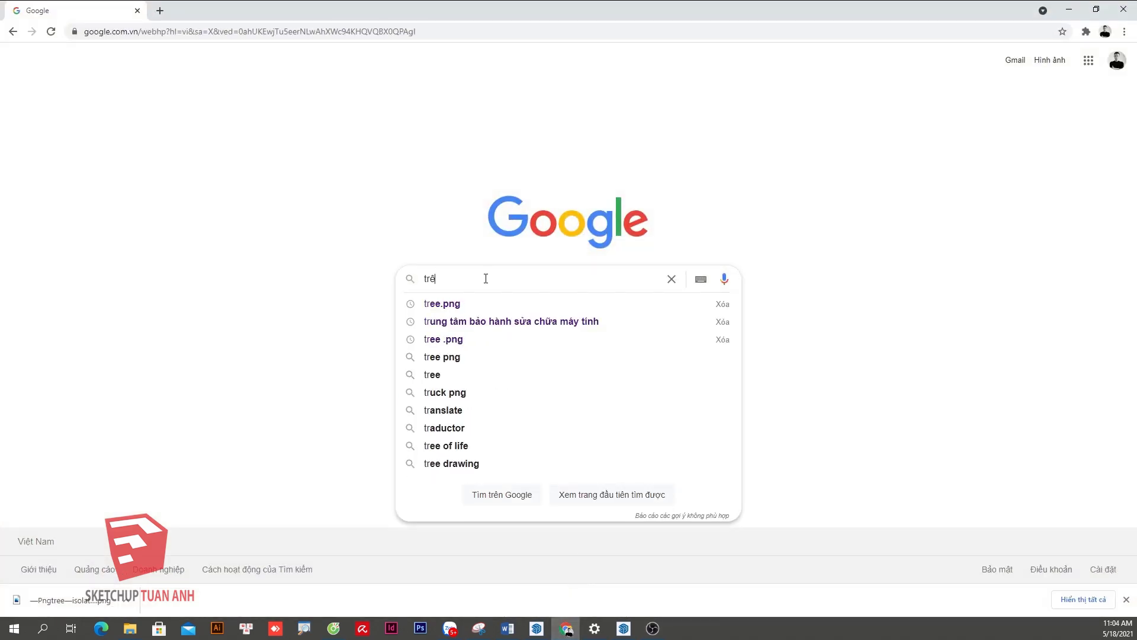
text(e.)
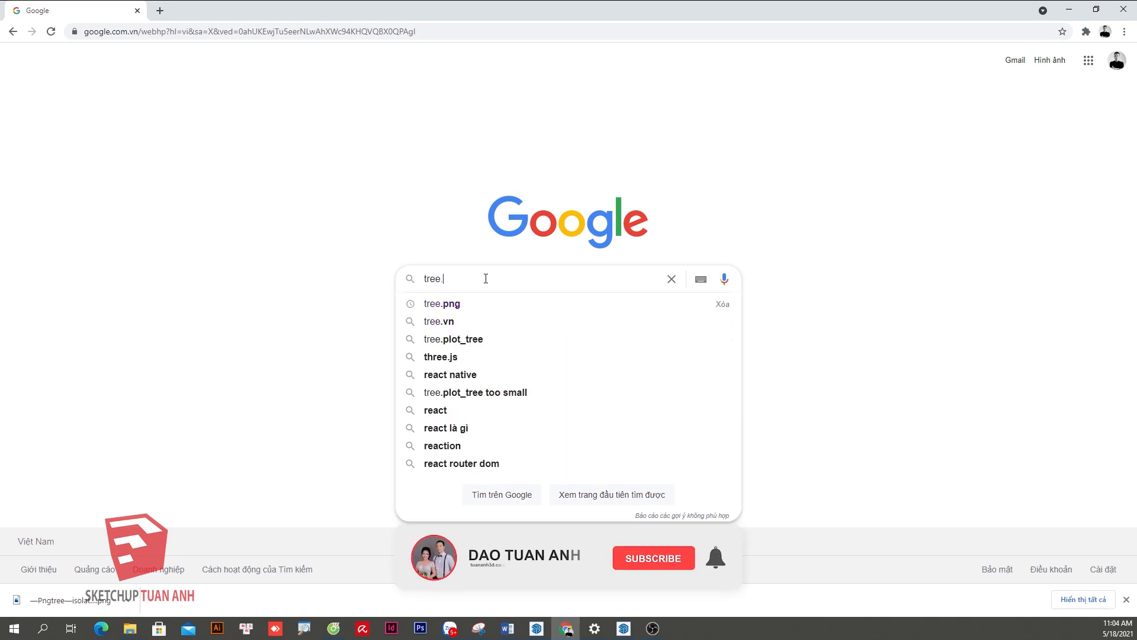
text(png)
key(Return)
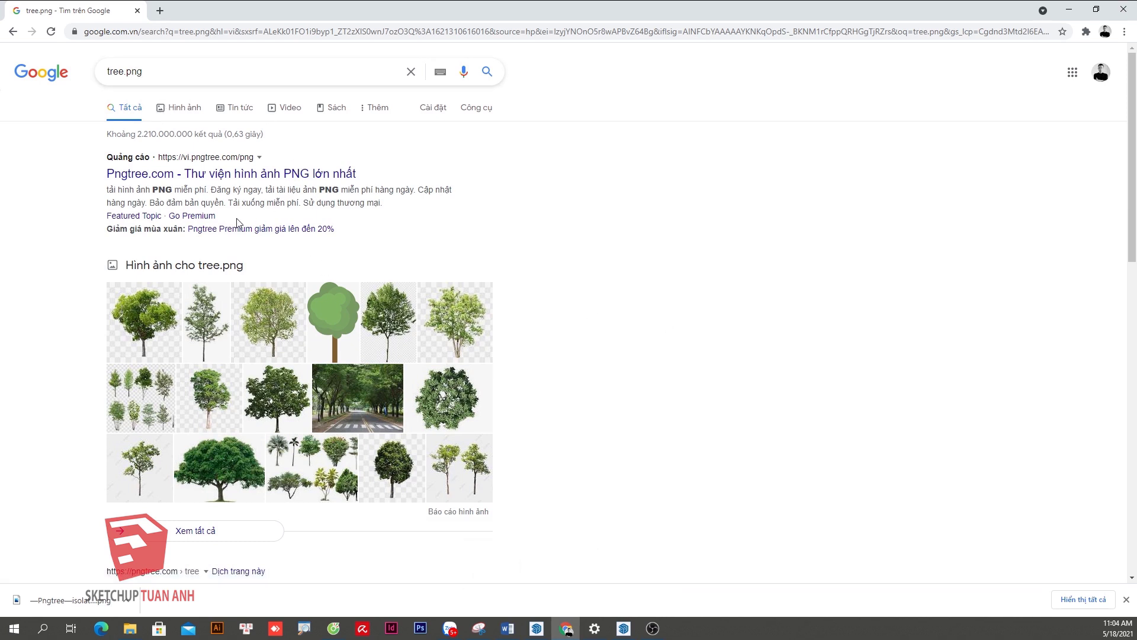
scroll(582, 355, down, 3)
scroll(586, 383, down, 3)
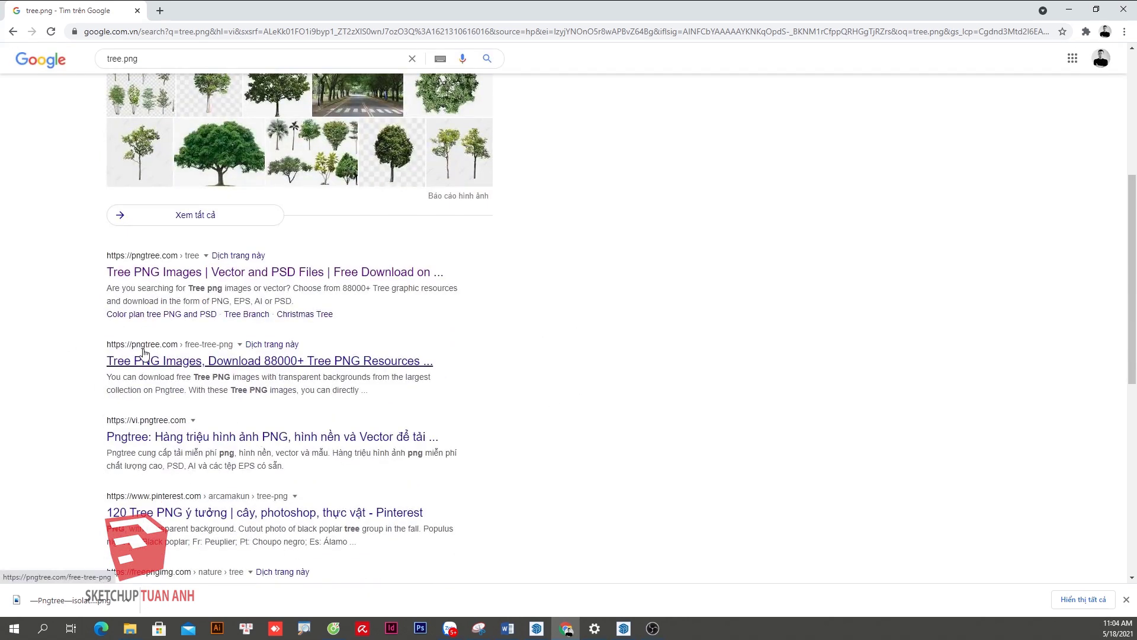
Open Pngtree's tree PNG collection and free-download an isolated tree PNG.
click(187, 365)
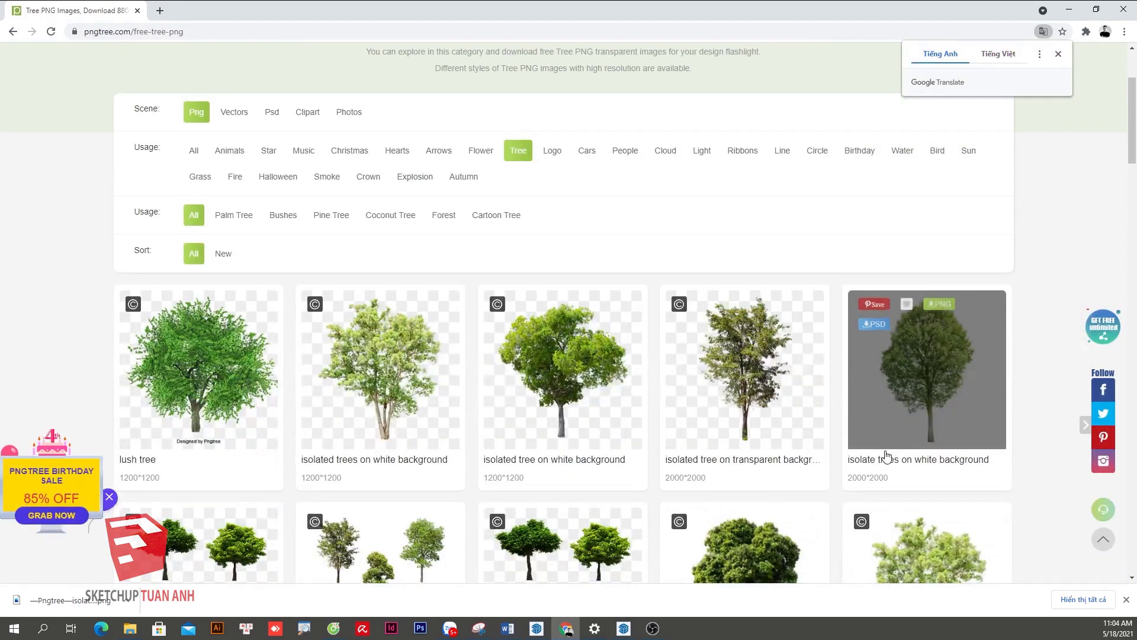
scroll(889, 413, down, 4)
scroll(890, 412, down, 3)
scroll(893, 425, down, 1)
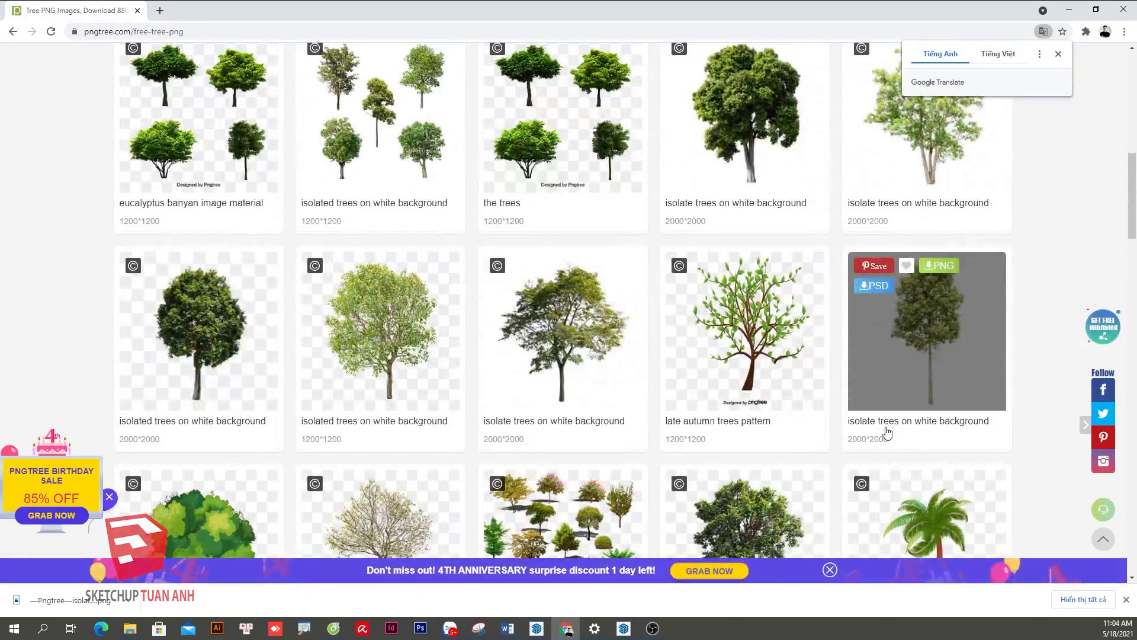
scroll(887, 433, down, 3)
scroll(1017, 429, down, 3)
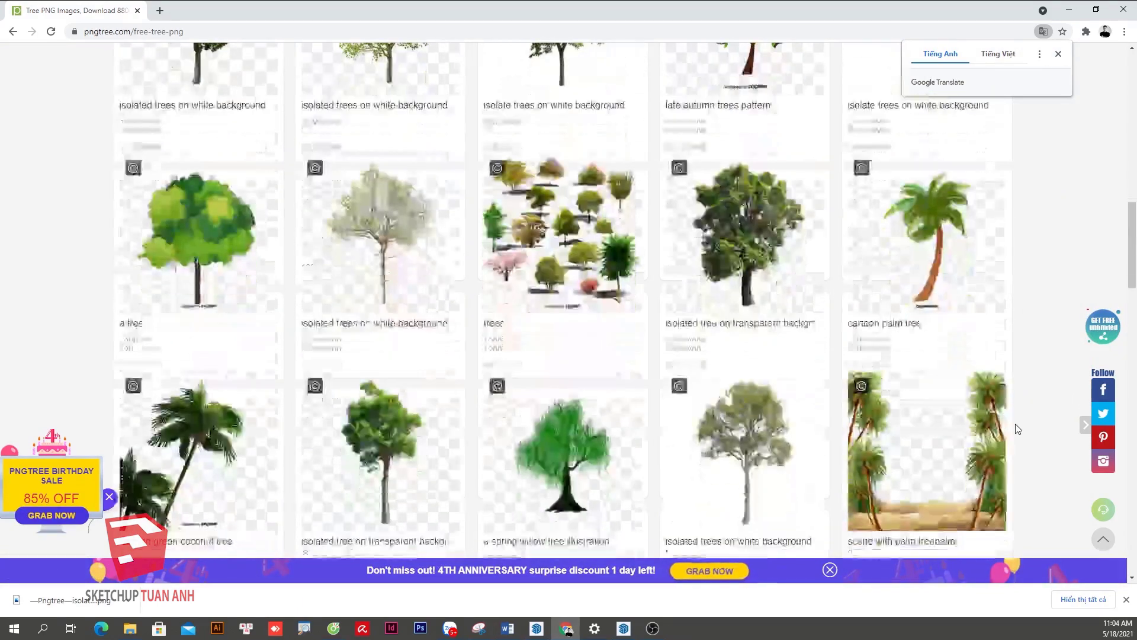
scroll(1016, 428, up, 3)
scroll(619, 450, up, 3)
mouse_move(380, 330)
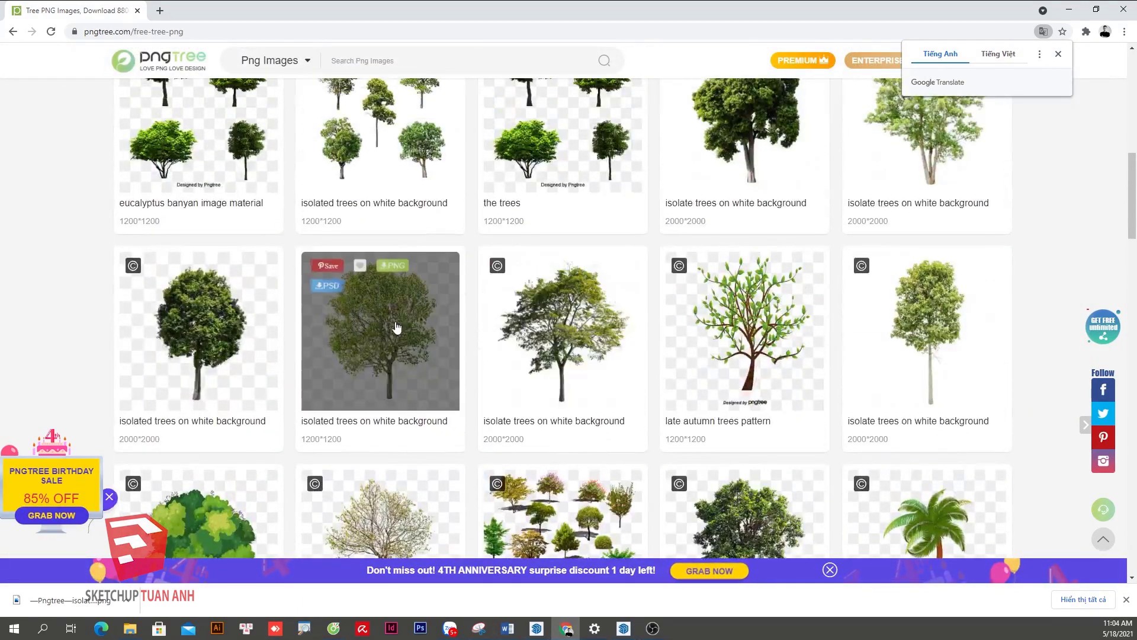
click(391, 266)
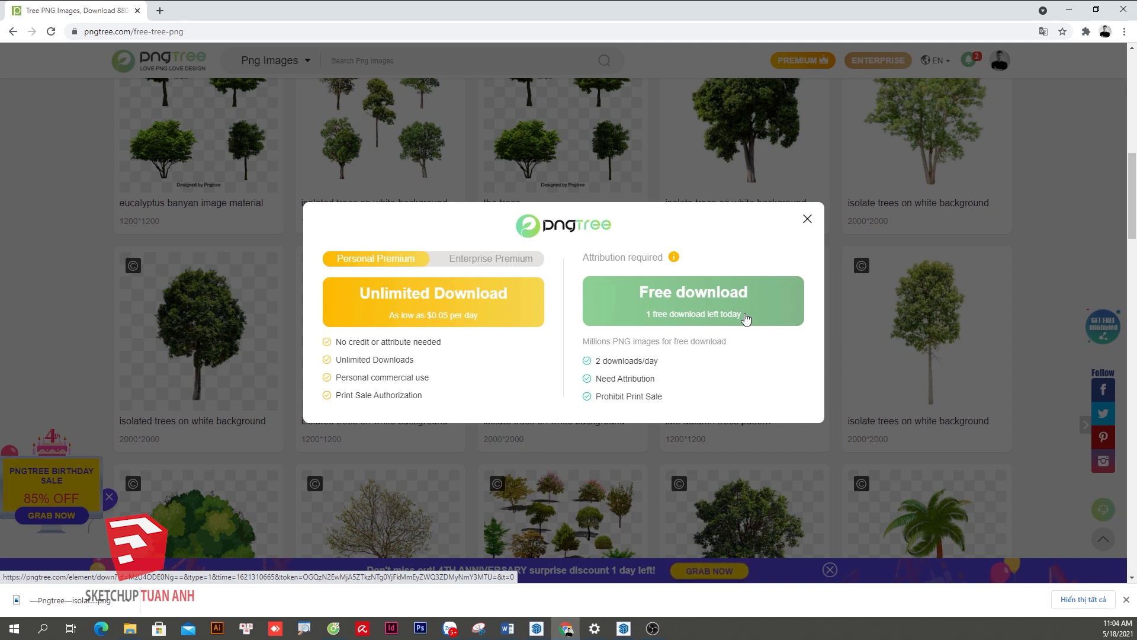
click(681, 306)
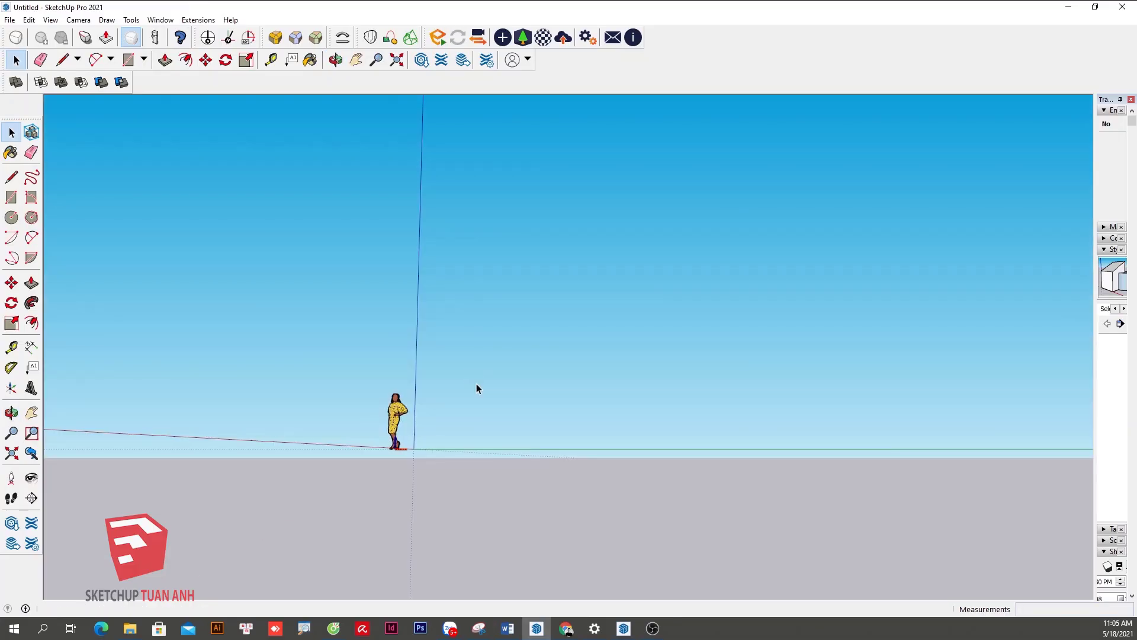
Draw an upright rectangle to hold the tree image.
click(586, 437)
middle_drag(585, 437, 549, 427)
scroll(549, 427, up, 3)
key(space)
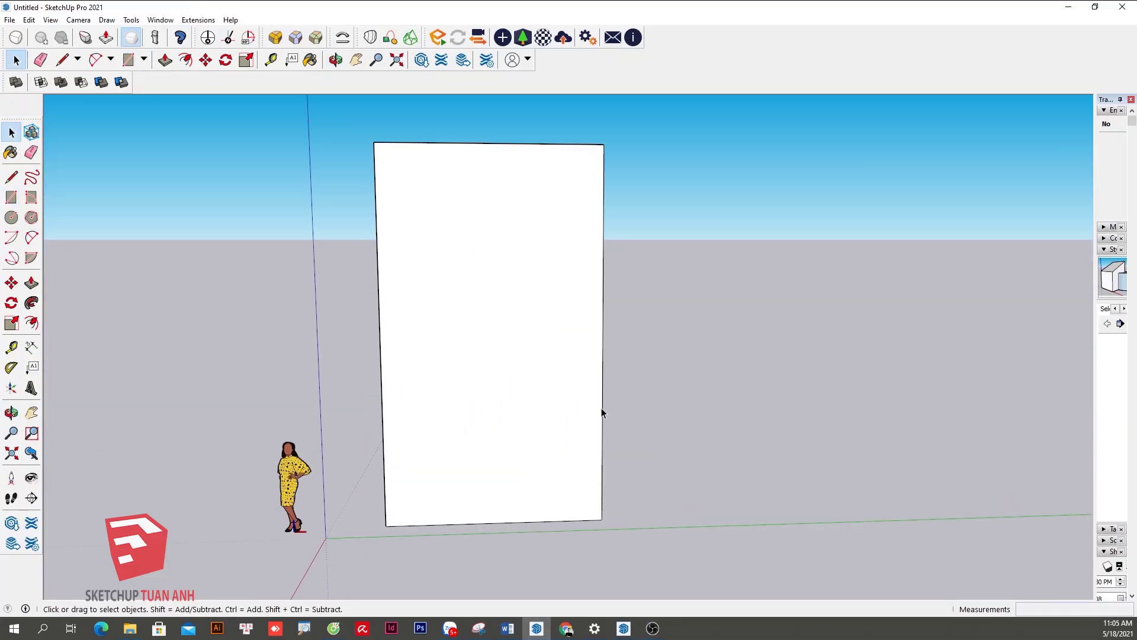
Import the downloaded tree PNG with Use Image As set to Texture.
click(9, 19)
click(48, 218)
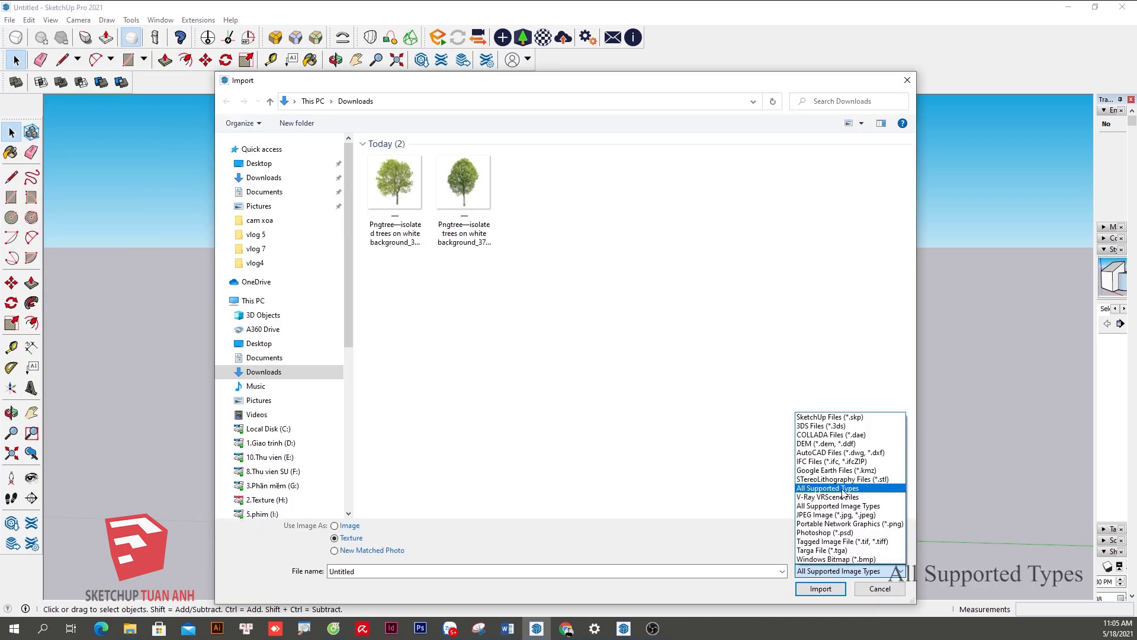
click(844, 488)
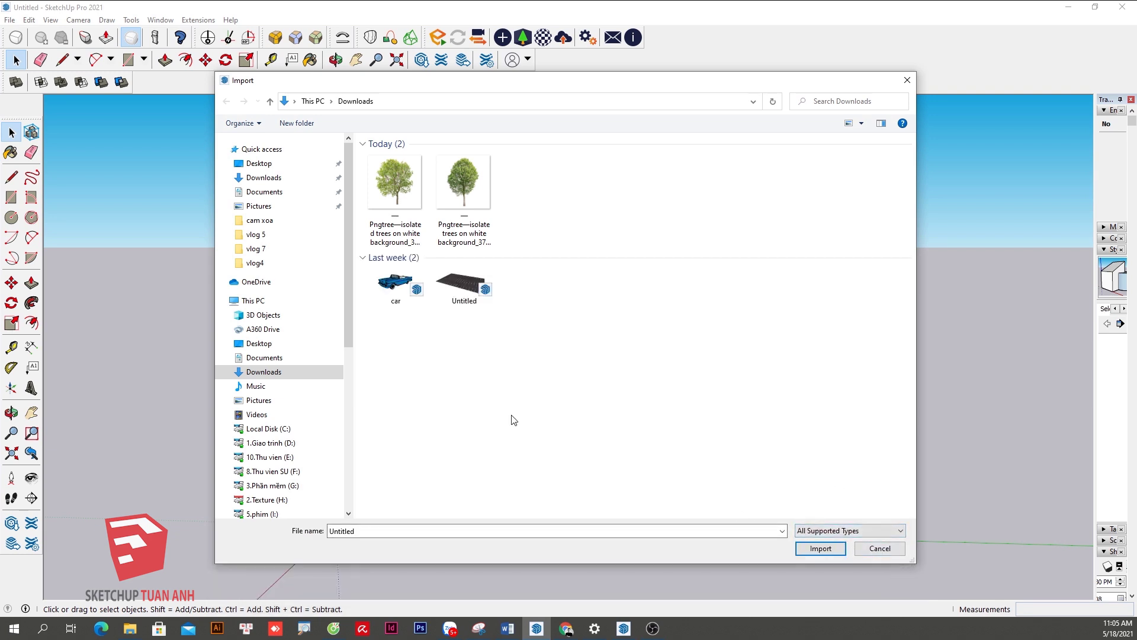
click(862, 531)
click(638, 355)
click(396, 189)
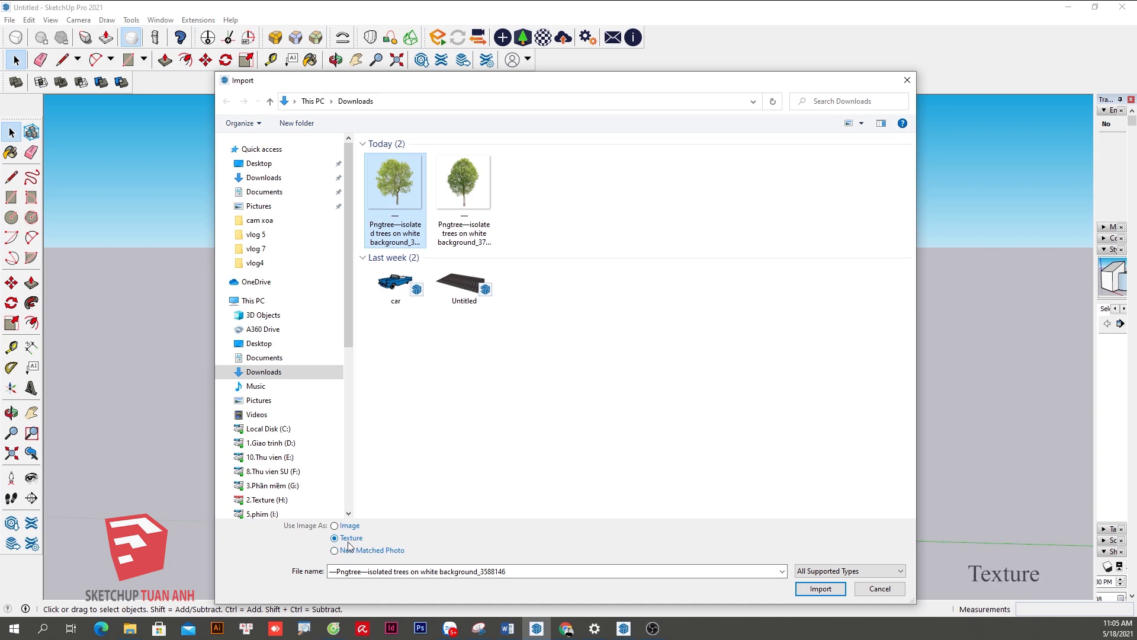
click(820, 588)
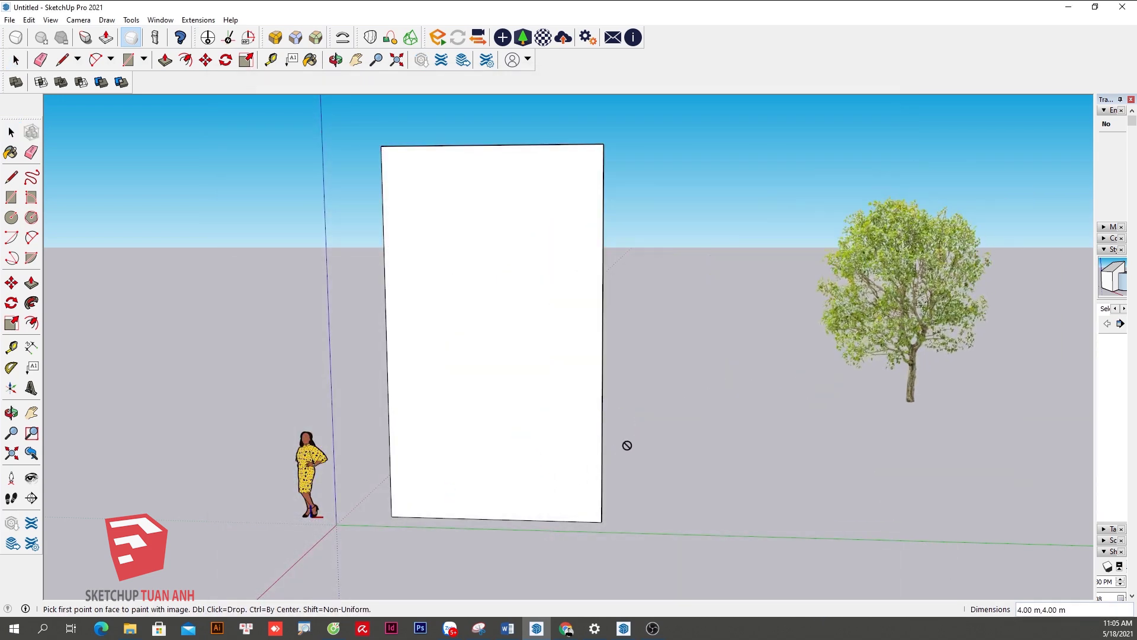
Place the tree texture on the rectangle's face by setting its two corners.
click(415, 502)
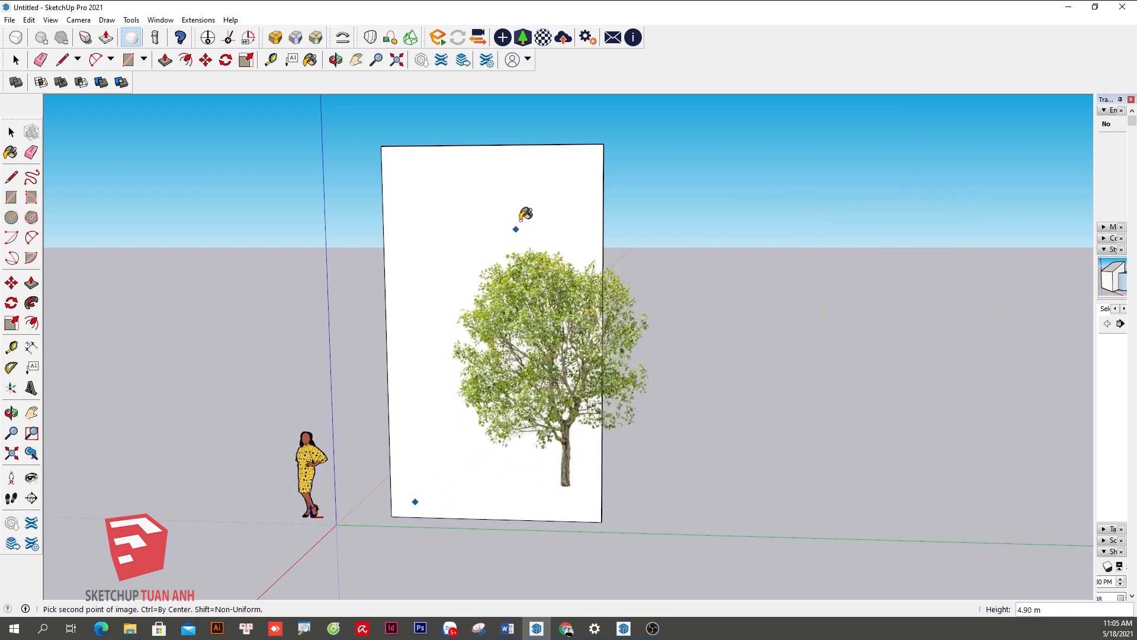
click(523, 200)
click(536, 394)
scroll(536, 394, down, 3)
scroll(574, 354, up, 2)
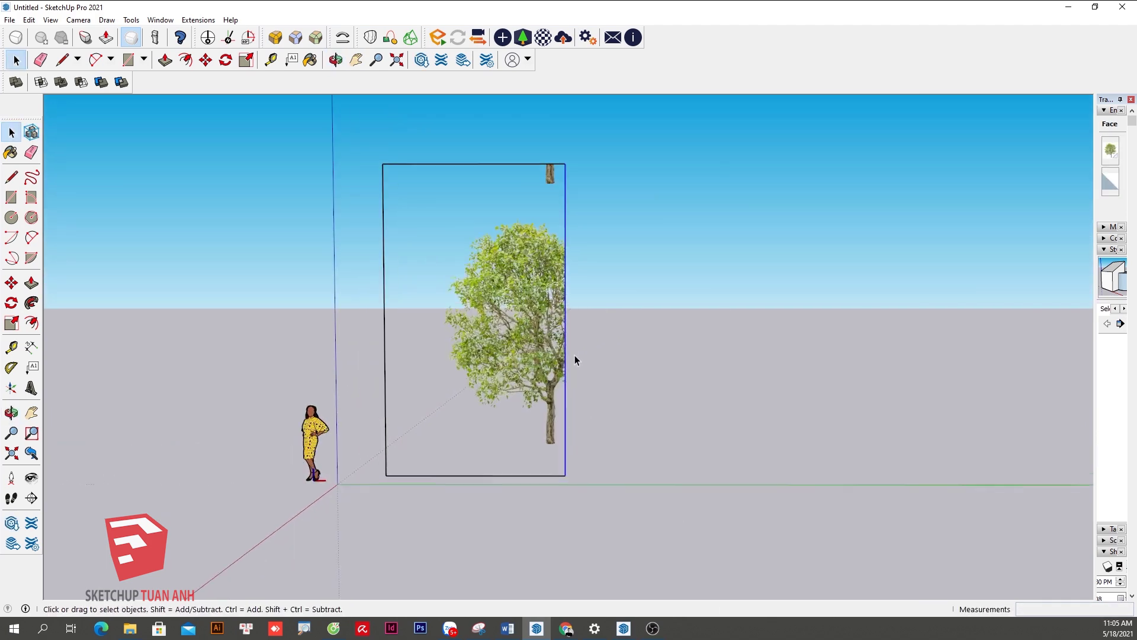
Widen the rectangle by moving its right edge outward.
middle_drag(575, 354, 633, 459)
key(m)
click(562, 453)
click(708, 455)
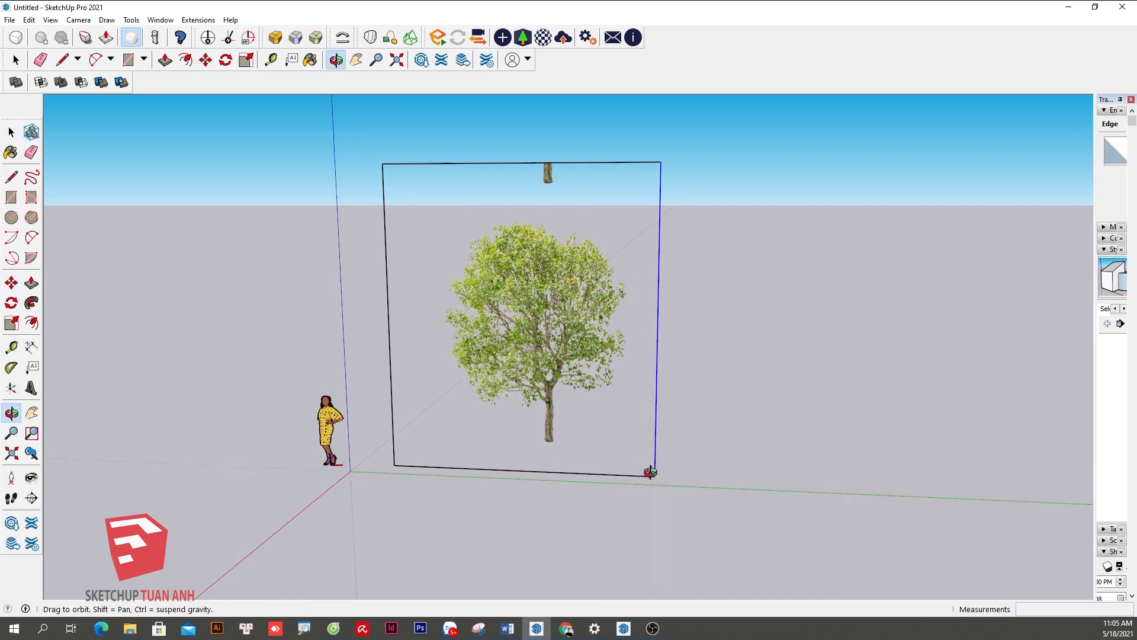
key(space)
Scale the tree texture larger on the face using Texture Position.
scroll(648, 424, up, 2)
right_click(510, 251)
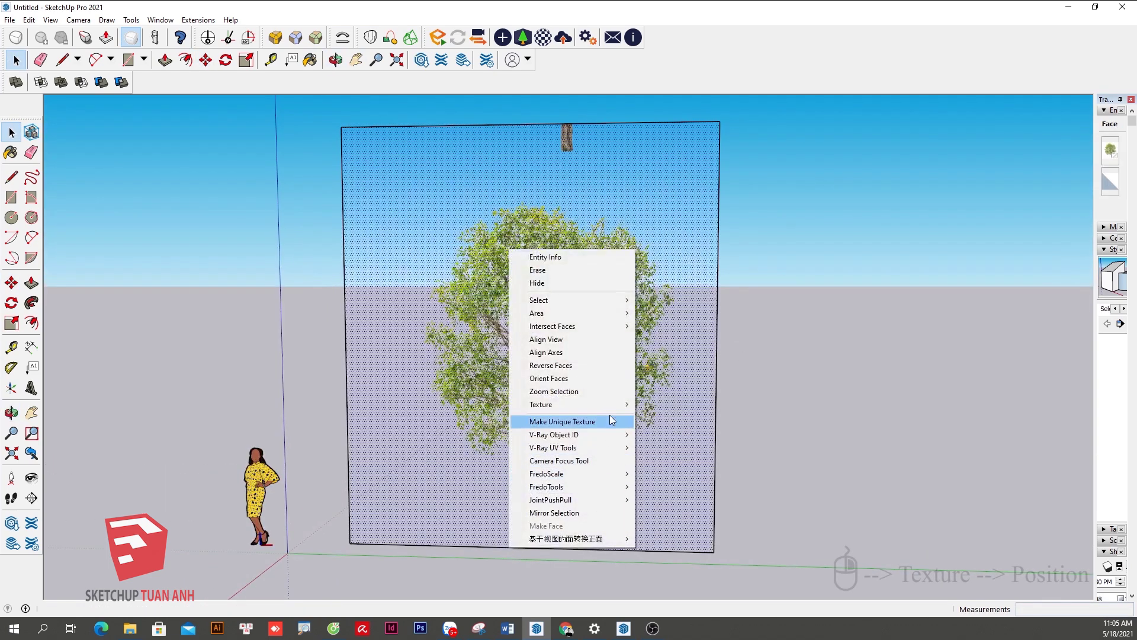
click(683, 407)
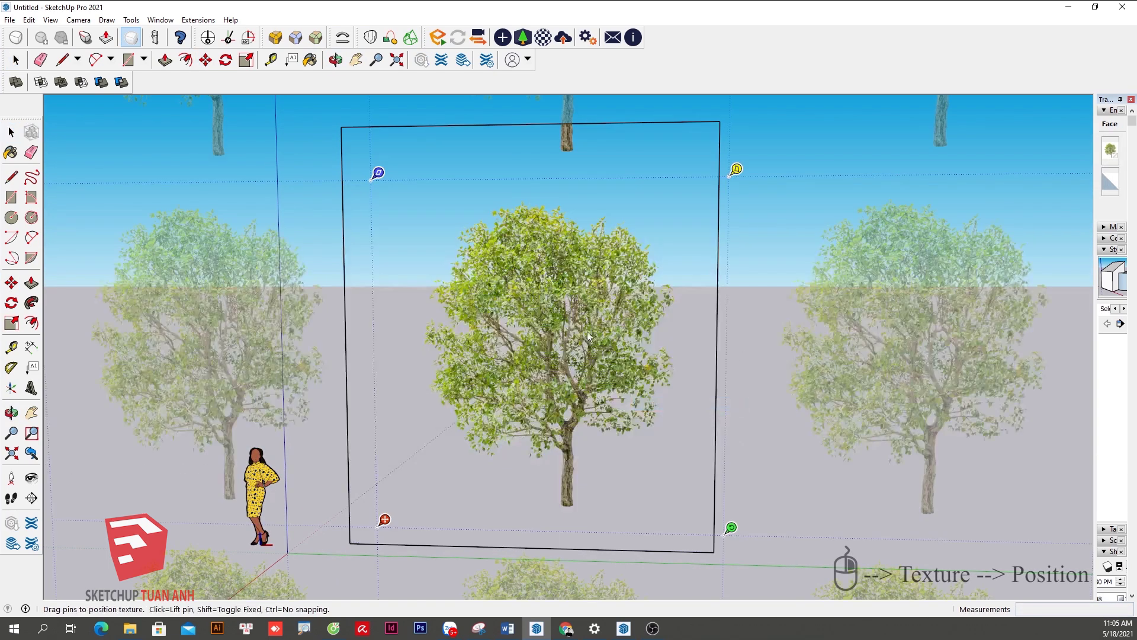
scroll(587, 335, down, 3)
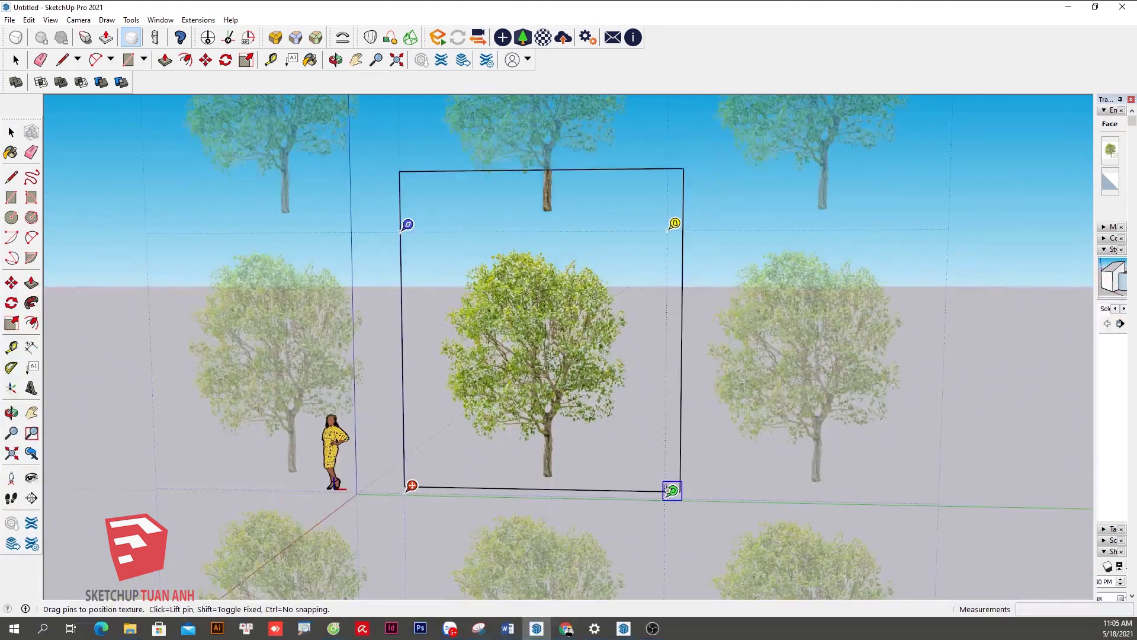
mouse_move(677, 496)
mouse_down()
mouse_move(772, 502)
mouse_move(719, 507)
mouse_up()
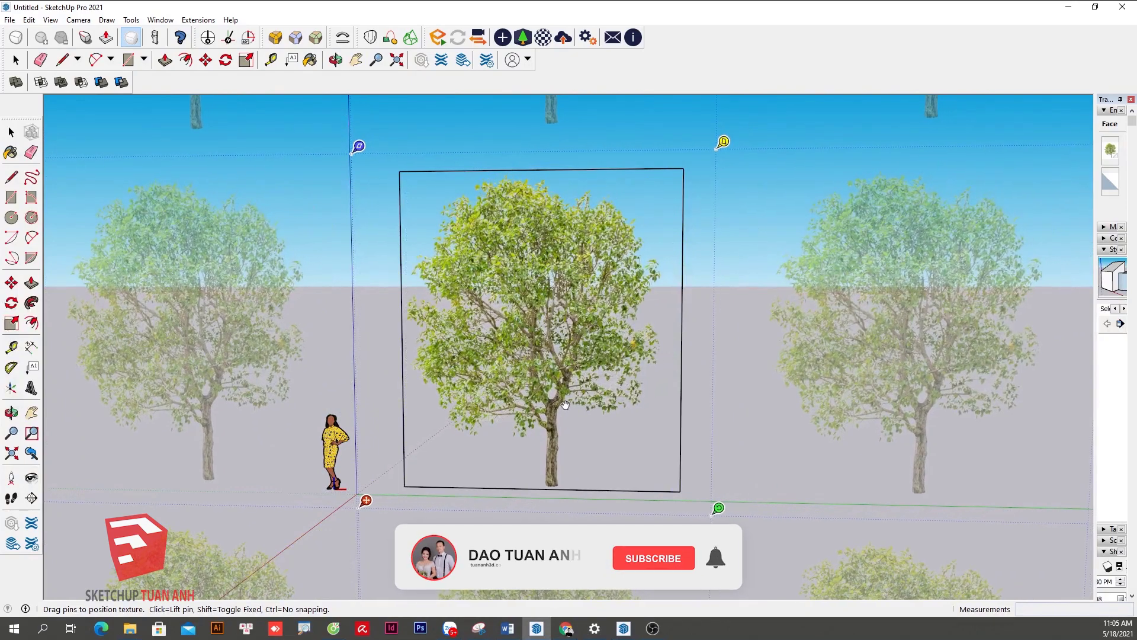
scroll(505, 352, down, 2)
click(787, 335)
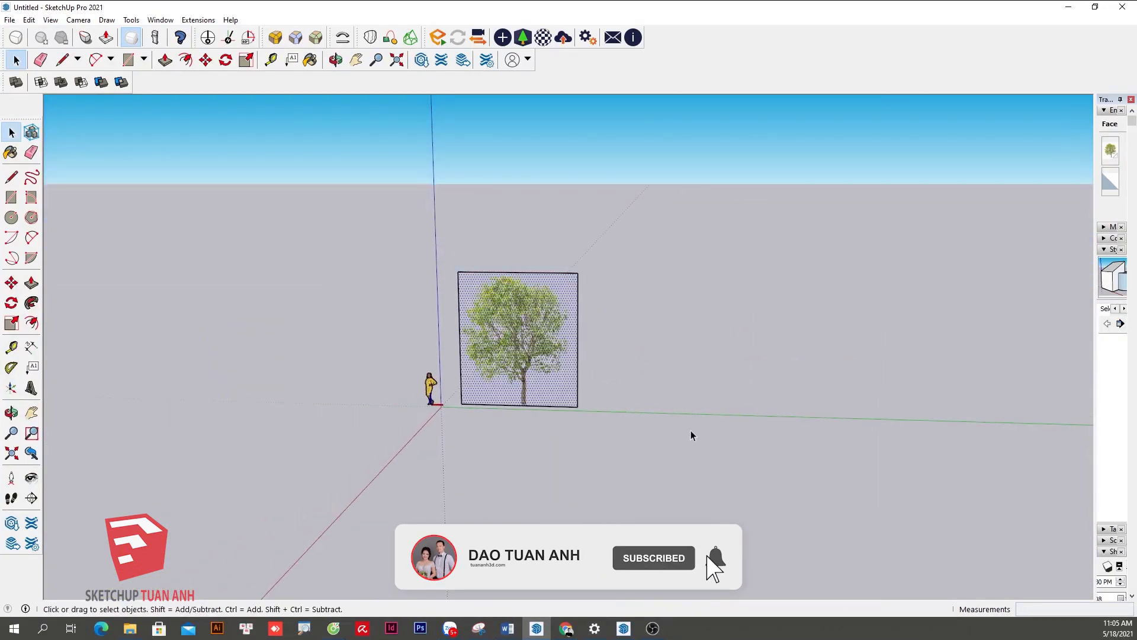
Orbit around the tree panel to check it from several angles.
scroll(542, 401, up, 2)
scroll(816, 362, down, 1)
scroll(539, 466, down, 1)
scroll(539, 466, up, 2)
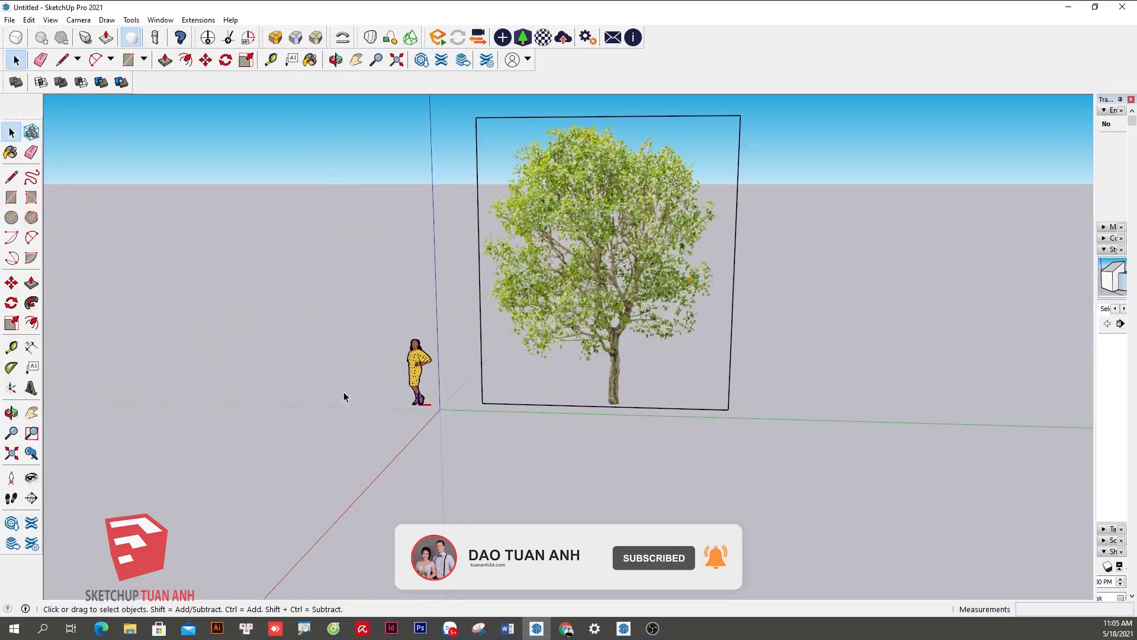
scroll(448, 392, up, 1)
mouse_move(448, 393)
middle_down()
mouse_move(439, 386)
mouse_move(551, 401)
mouse_move(858, 386)
mouse_move(602, 561)
mouse_move(464, 421)
mouse_move(700, 310)
mouse_move(790, 211)
mouse_move(495, 236)
mouse_move(502, 401)
mouse_move(981, 357)
middle_up()
scroll(464, 420, up, 2)
mouse_move(980, 357)
mouse_down()
mouse_move(207, 393)
mouse_move(1041, 411)
mouse_move(463, 445)
mouse_move(635, 447)
mouse_up()
Orbit back to face the panel, then window-select the whole tree panel with its edges.
key(space)
key(b)
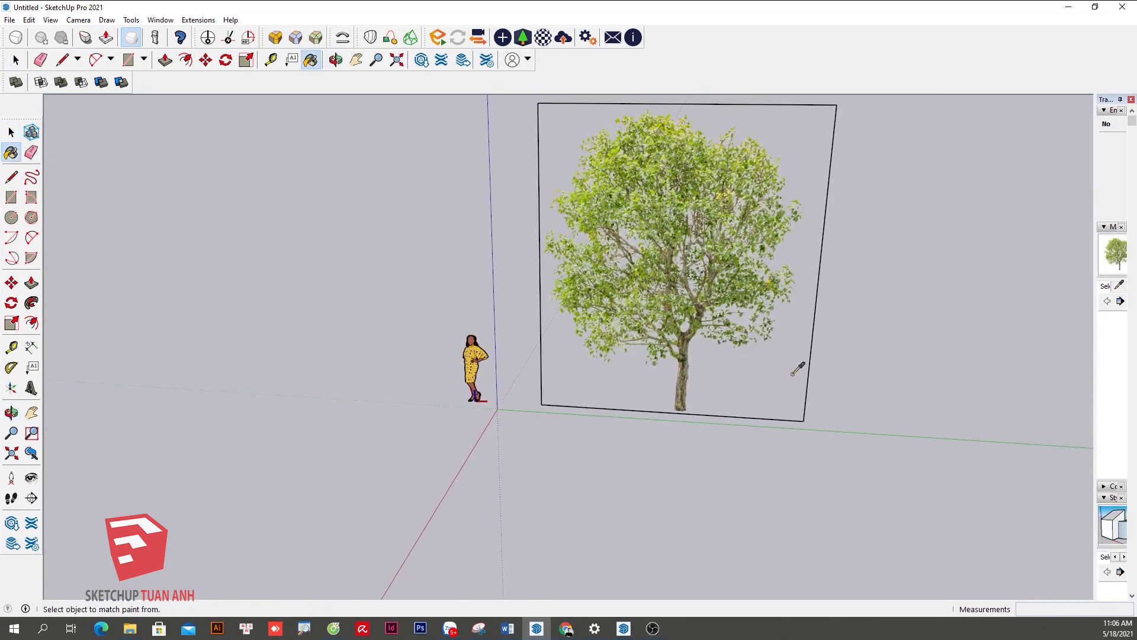
mouse_move(798, 368)
middle_down()
mouse_move(333, 373)
mouse_move(525, 411)
mouse_move(708, 375)
mouse_move(473, 379)
mouse_move(740, 409)
mouse_move(699, 431)
mouse_move(468, 463)
mouse_move(570, 399)
middle_up()
scroll(659, 418, up, 3)
middle_drag(660, 419, 652, 417)
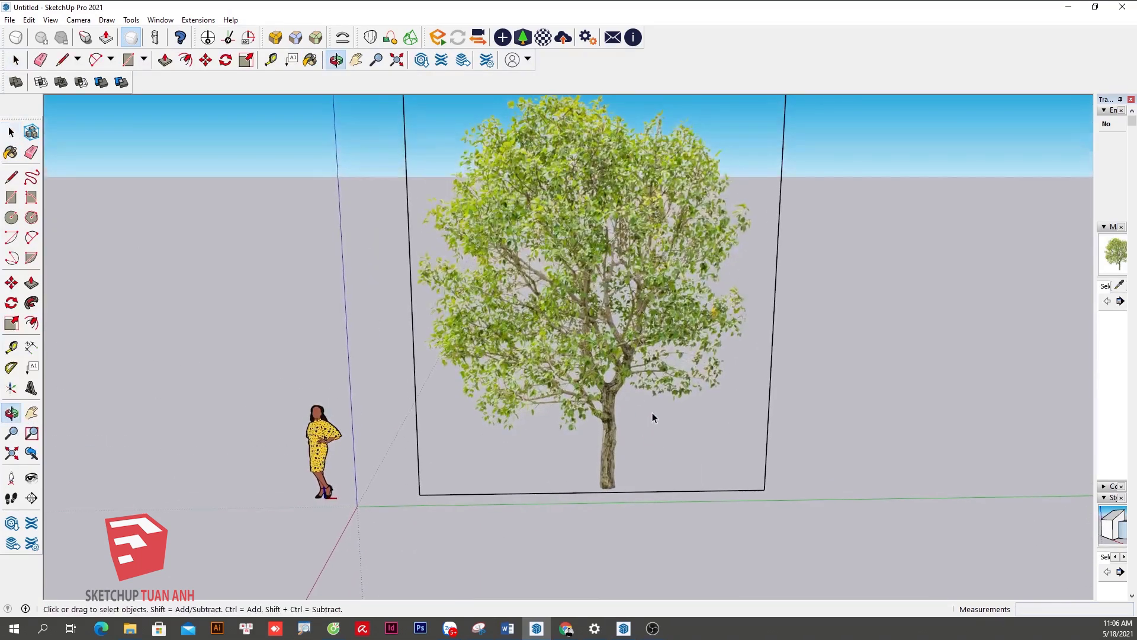
scroll(652, 417, down, 3)
mouse_move(596, 495)
middle_down()
mouse_move(664, 515)
mouse_move(672, 494)
middle_up()
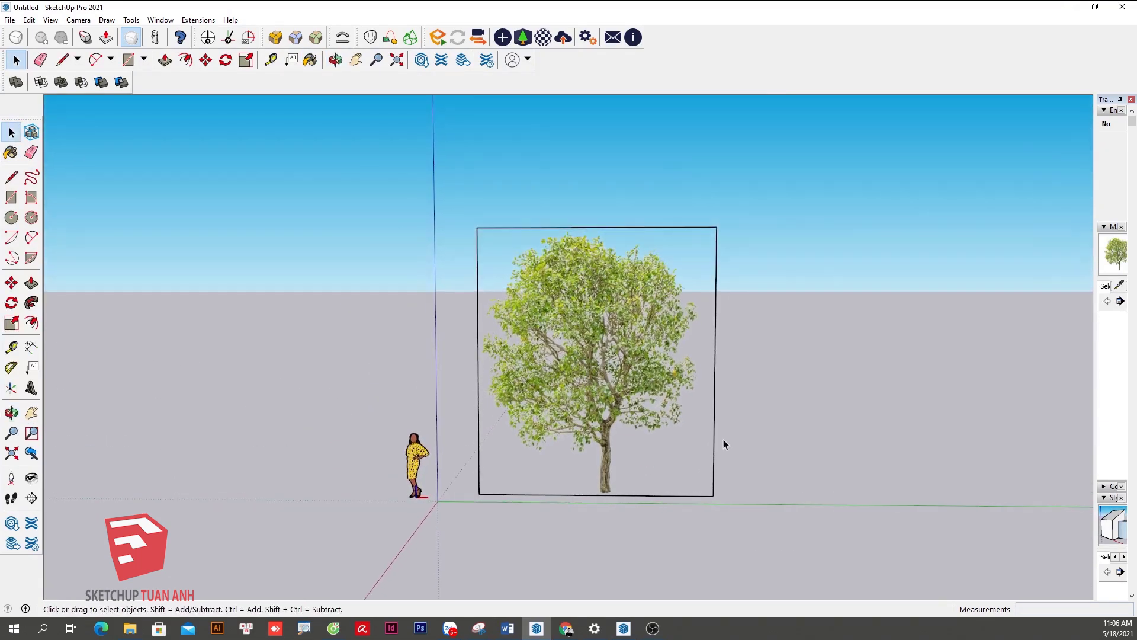
drag(463, 192, 716, 505)
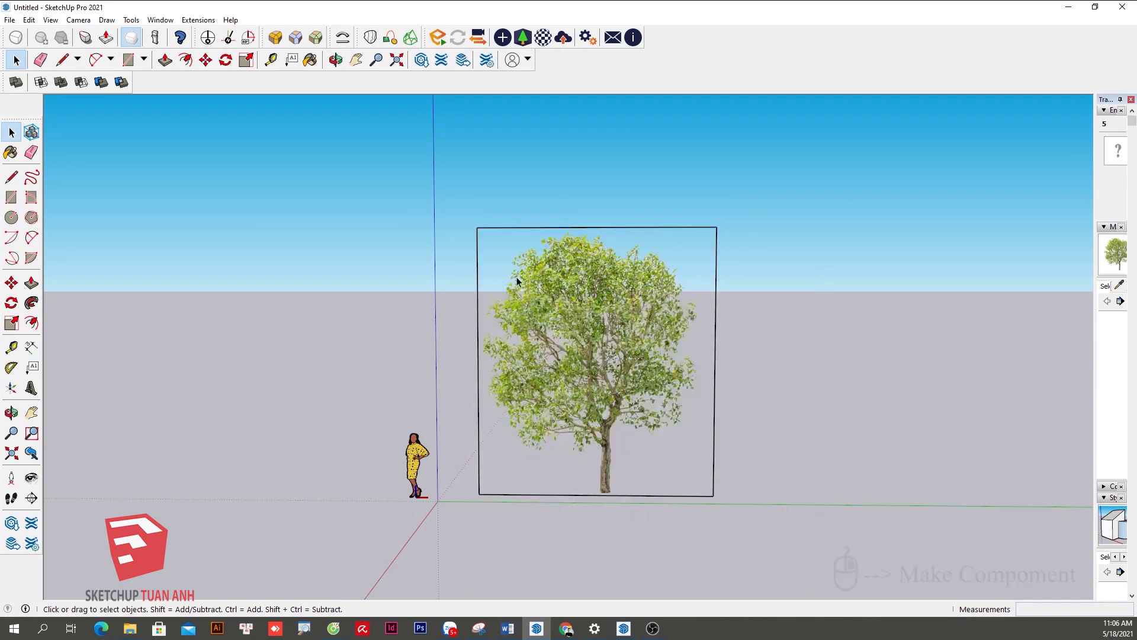
Make the selected tree panel a component with 'Always face camera' enabled.
drag(503, 259, 735, 510)
right_click(556, 312)
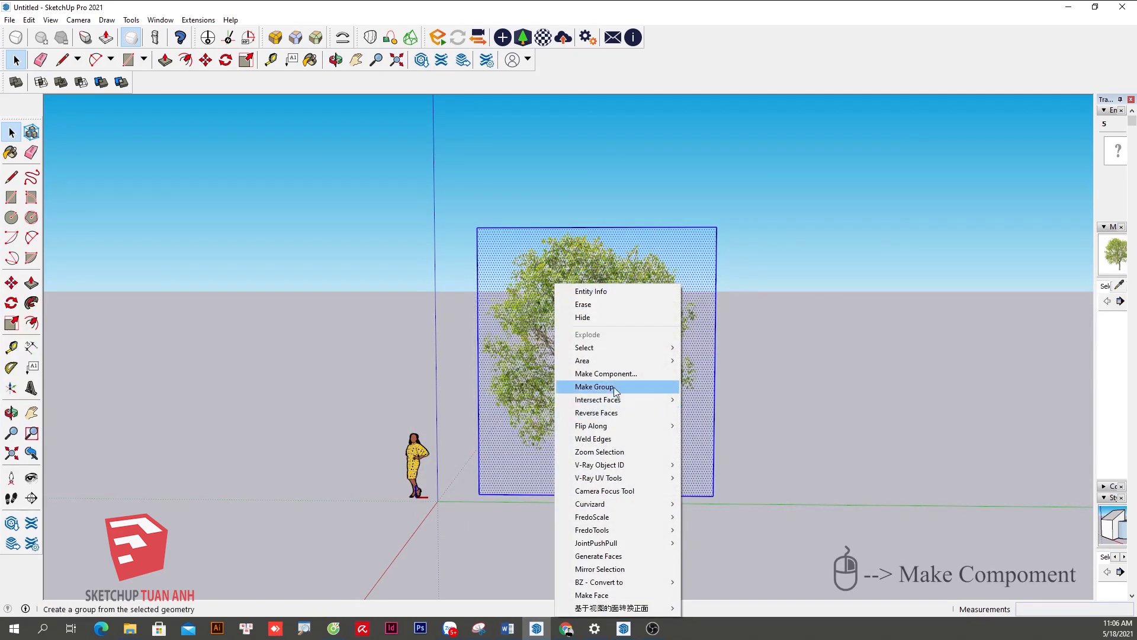
click(624, 375)
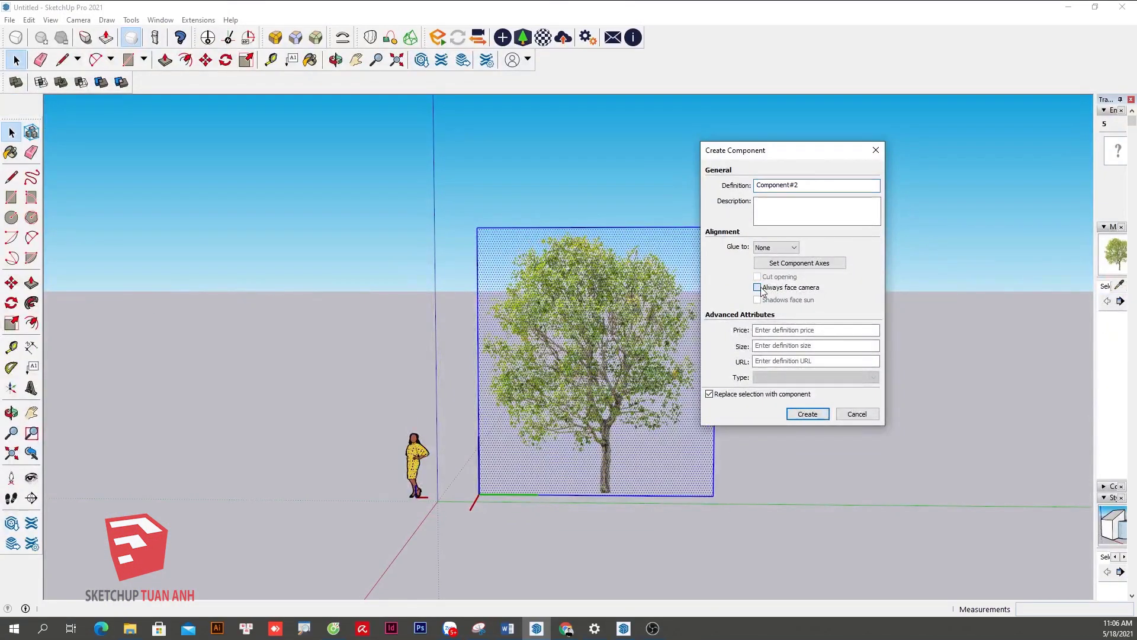
click(809, 414)
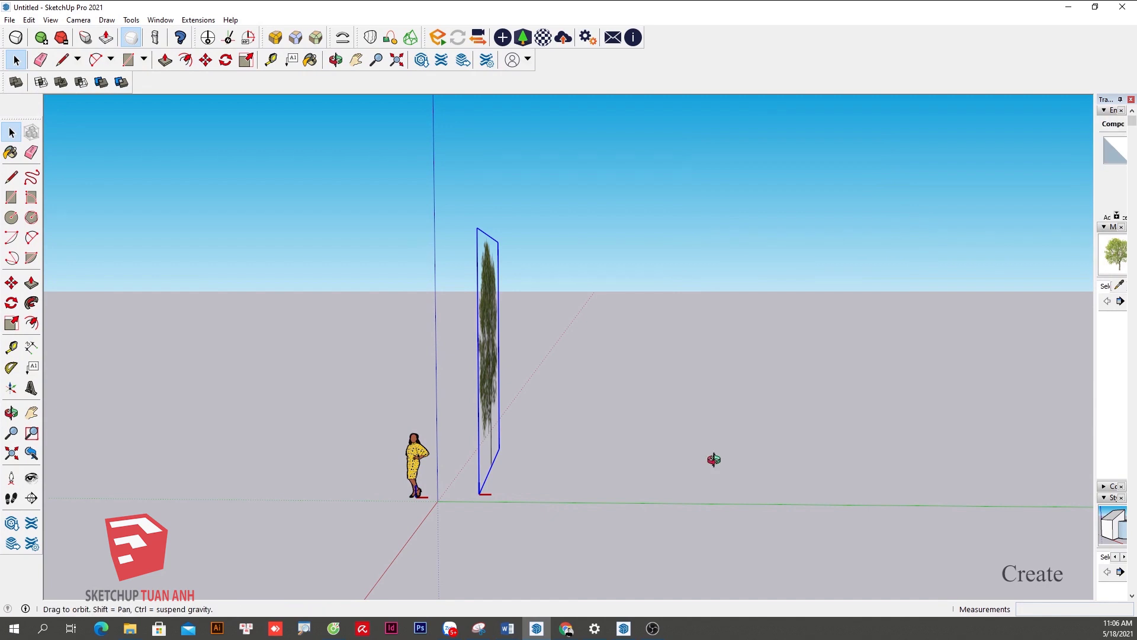
Inside the tree component, rotate the tree face 90° about the red axis to face forward.
mouse_move(710, 460)
middle_down()
mouse_move(601, 465)
mouse_move(567, 485)
mouse_move(622, 477)
middle_up()
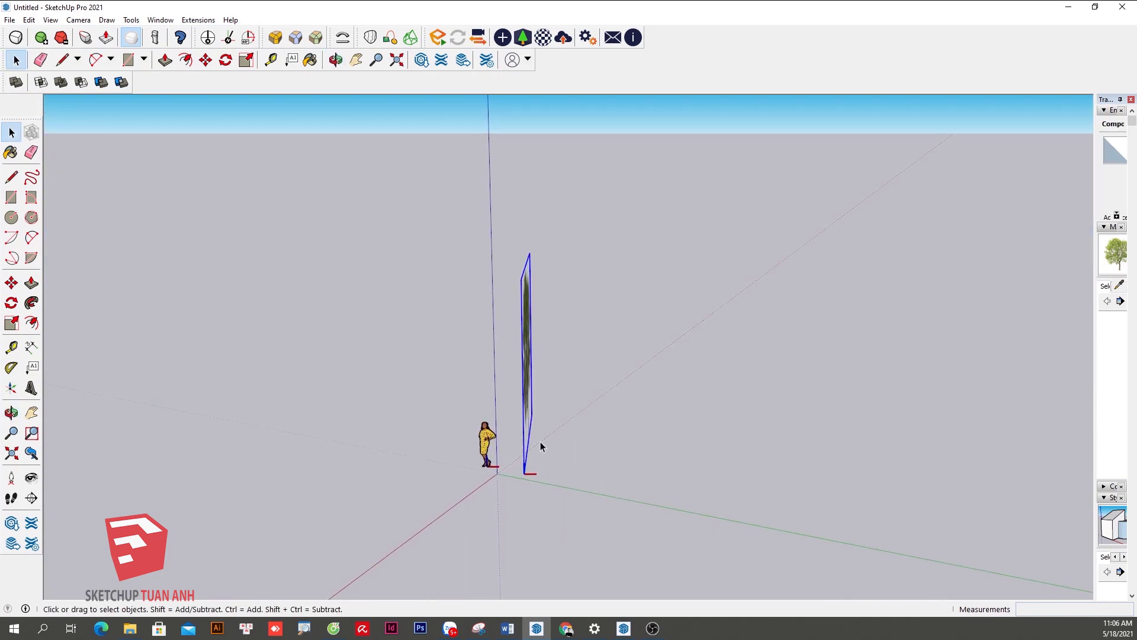
double_click(526, 398)
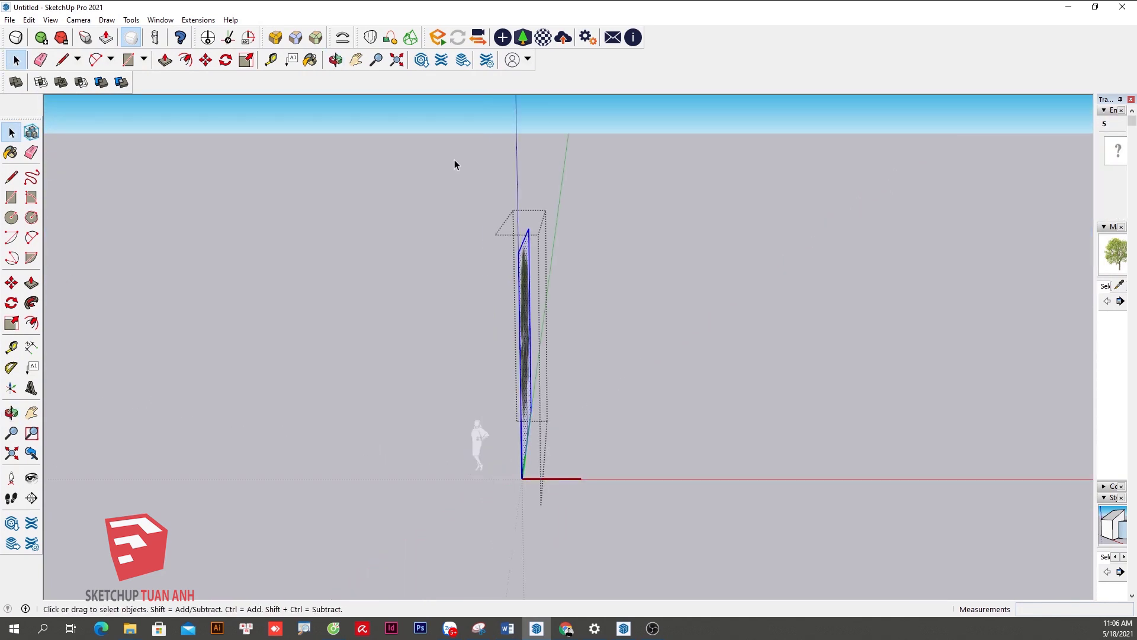
middle_drag(708, 498, 555, 495)
key(q)
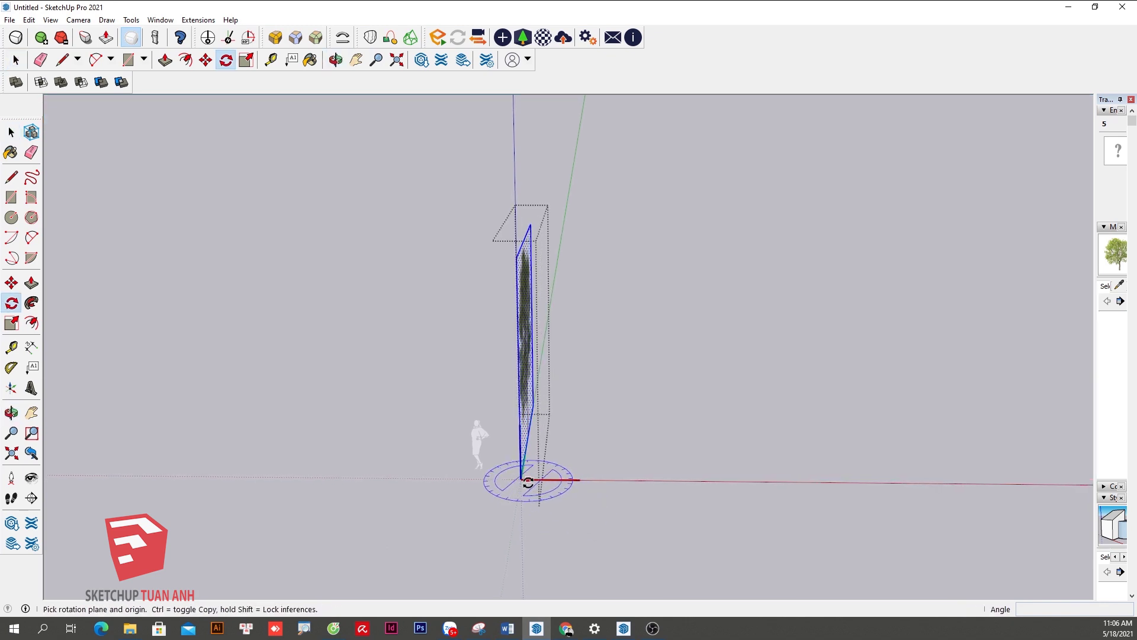
click(560, 482)
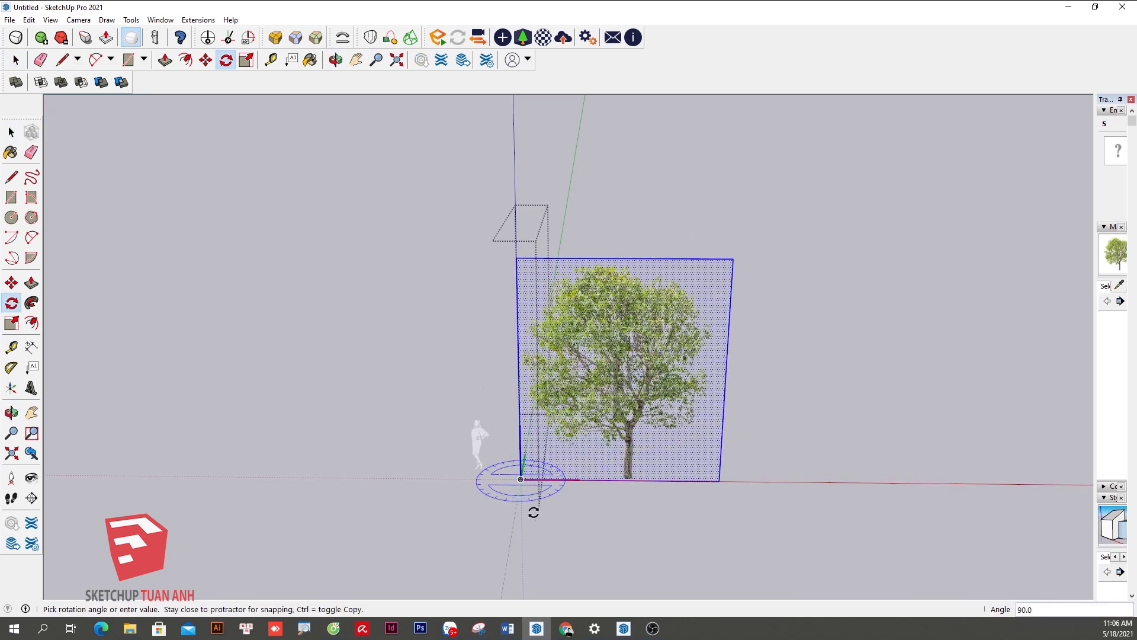
click(533, 513)
key(space)
mouse_move(912, 496)
middle_down()
mouse_move(693, 525)
mouse_move(539, 469)
mouse_move(695, 494)
middle_up()
scroll(651, 501, up, 3)
scroll(627, 502, up, 3)
mouse_move(773, 502)
middle_down()
mouse_move(1048, 477)
mouse_move(267, 488)
mouse_move(685, 497)
mouse_move(899, 477)
mouse_move(618, 522)
mouse_move(911, 460)
middle_up()
key(space)
Move the tree image face onto the component origin, then exit component editing.
scroll(632, 490, down, 3)
mouse_move(848, 477)
middle_down()
mouse_move(823, 508)
mouse_move(643, 454)
middle_up()
scroll(643, 454, up, 2)
double_click(622, 433)
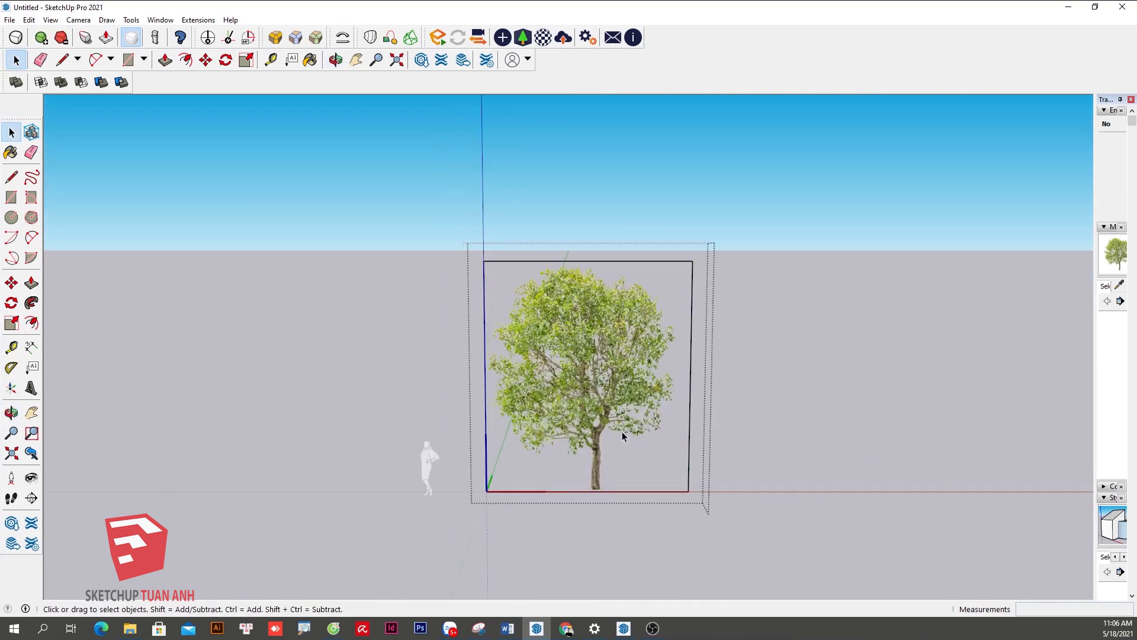
scroll(622, 436, down, 1)
scroll(546, 403, up, 2)
drag(447, 174, 799, 598)
key(m)
scroll(647, 507, up, 1)
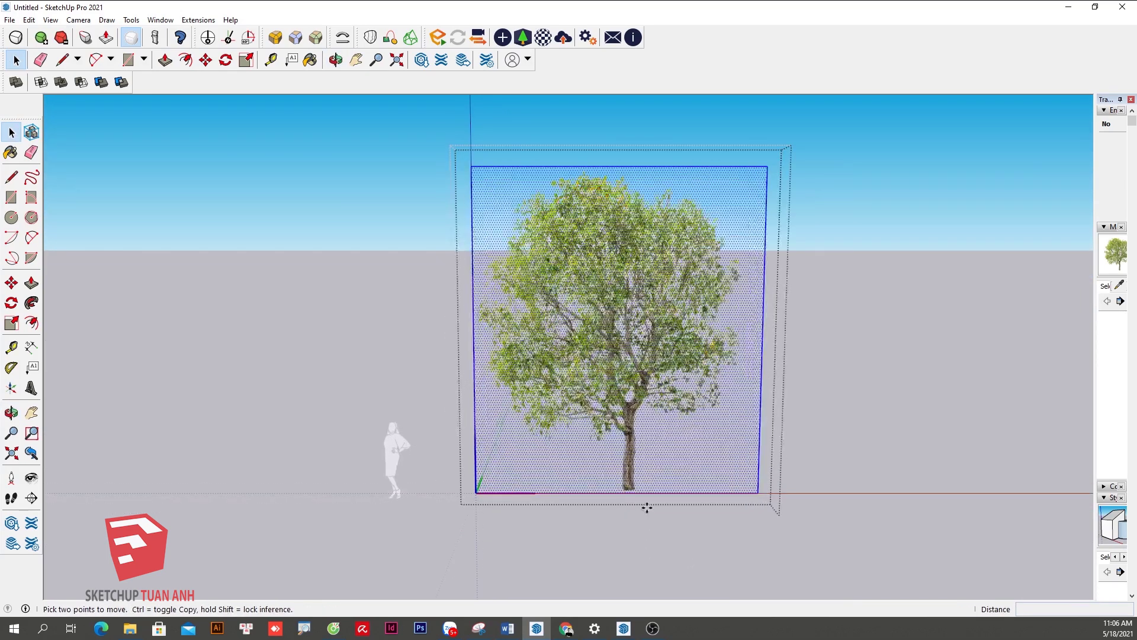
click(627, 490)
click(477, 492)
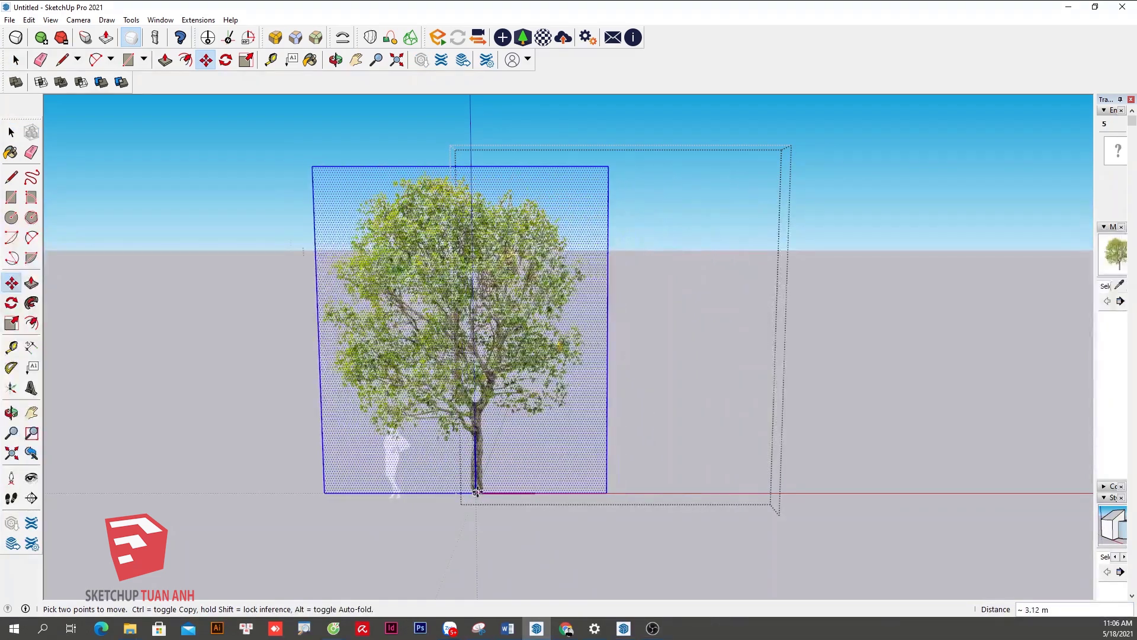
key(space)
scroll(745, 576, down, 2)
key(Escape)
Shift the tree component to the right beside the scale figure.
key(m)
click(548, 561)
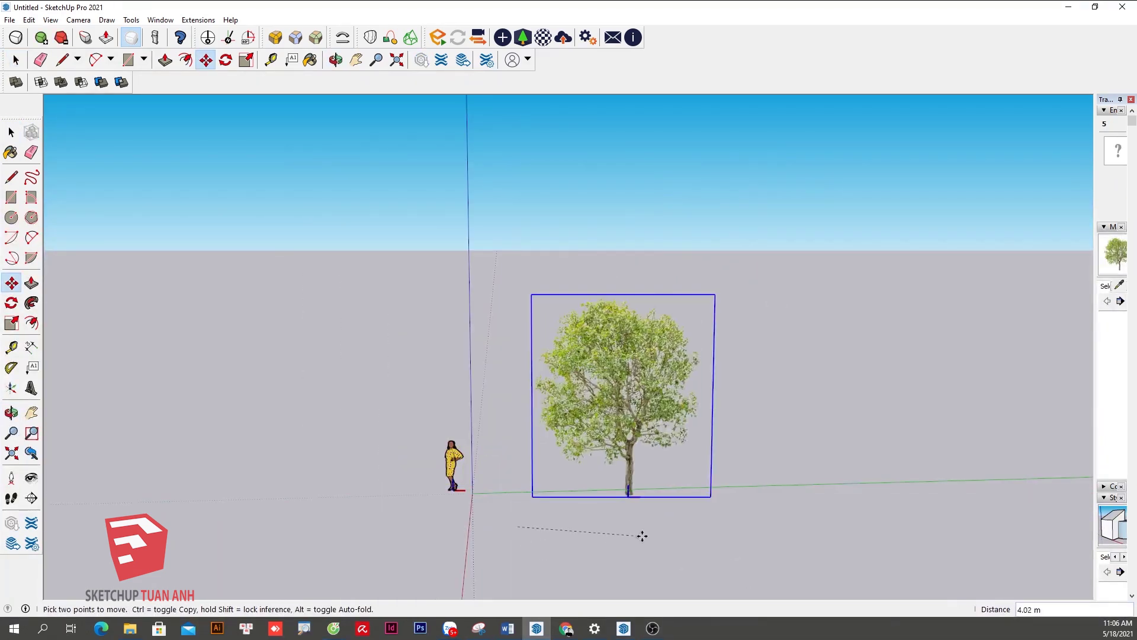
click(634, 523)
key(space)
click(663, 531)
mouse_move(663, 531)
middle_down()
mouse_move(899, 521)
mouse_move(471, 511)
mouse_move(930, 485)
mouse_move(718, 514)
mouse_move(640, 485)
middle_up()
Open the tree component for editing and zoom in on the panel.
scroll(648, 431, up, 1)
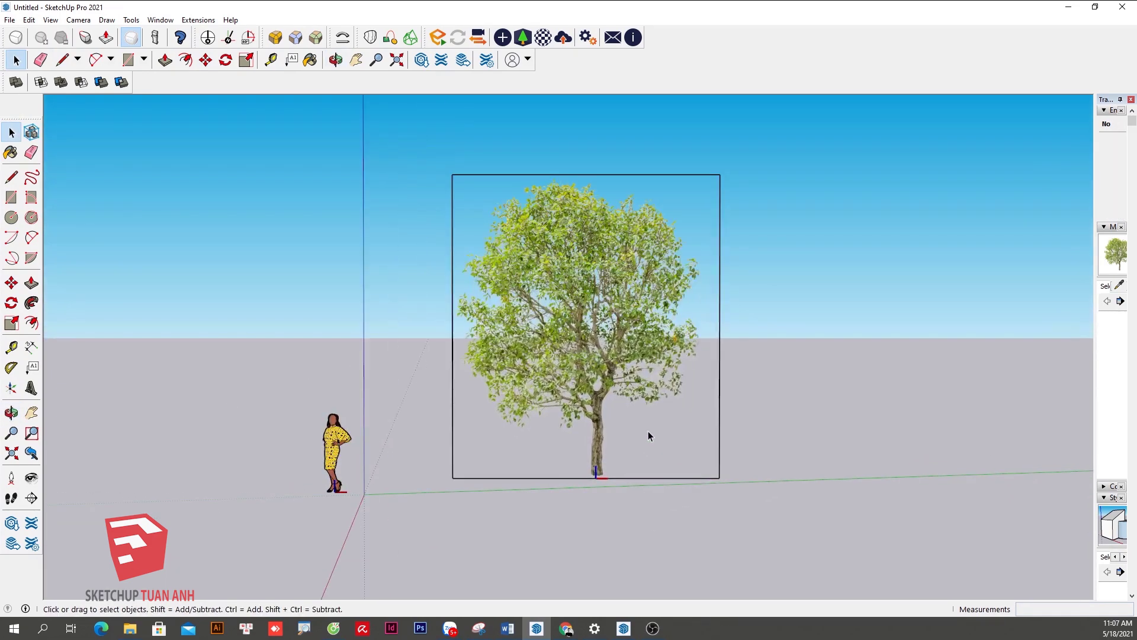
scroll(649, 426, down, 1)
double_click(640, 278)
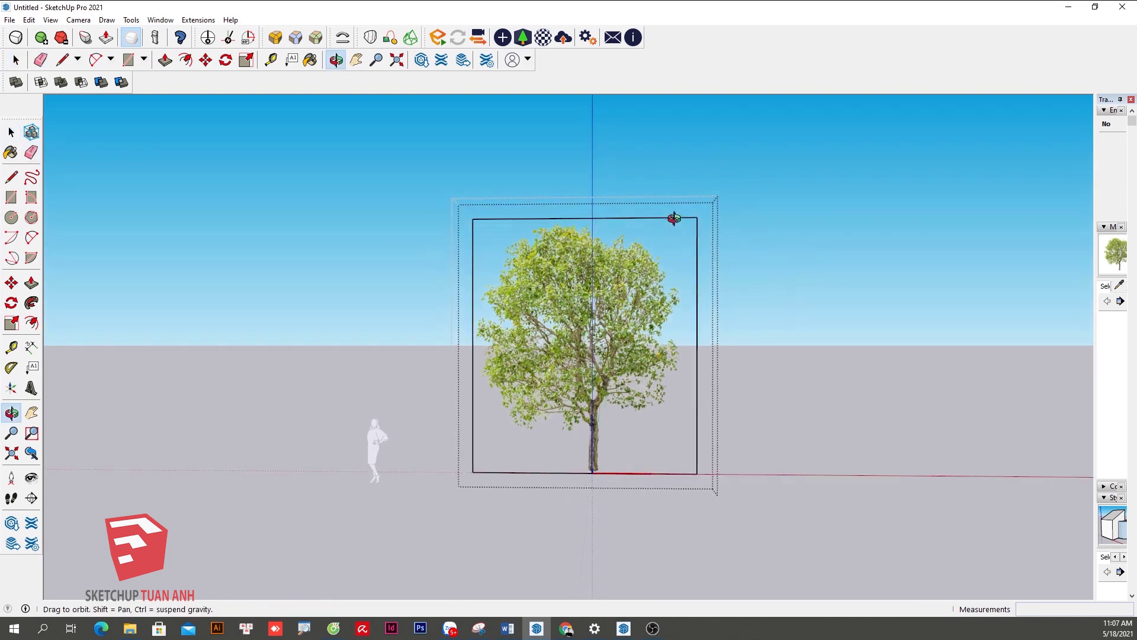
key(space)
click(290, 231)
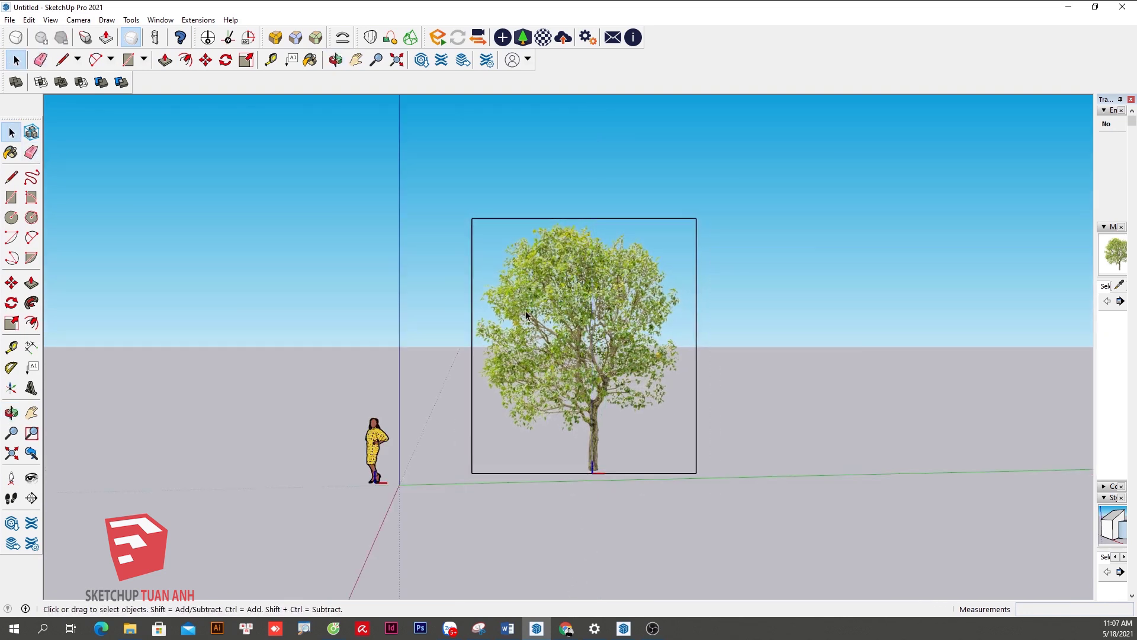
double_click(526, 313)
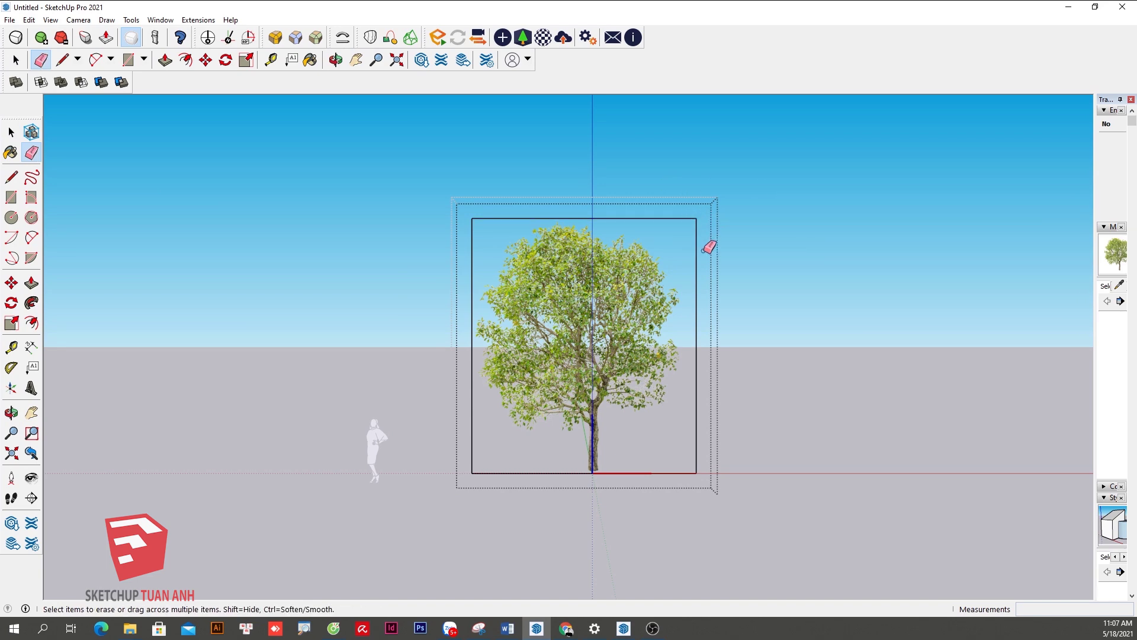
middle_drag(698, 273, 681, 299)
scroll(706, 274, up, 2)
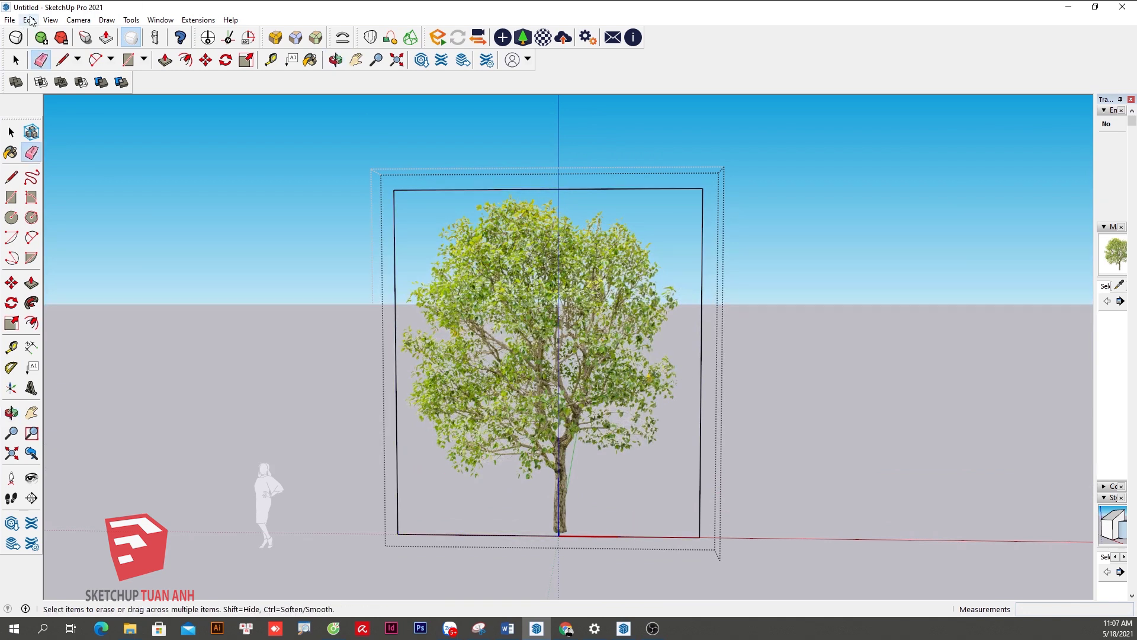
Turn off Profiles in the View > Edge Style settings.
click(51, 22)
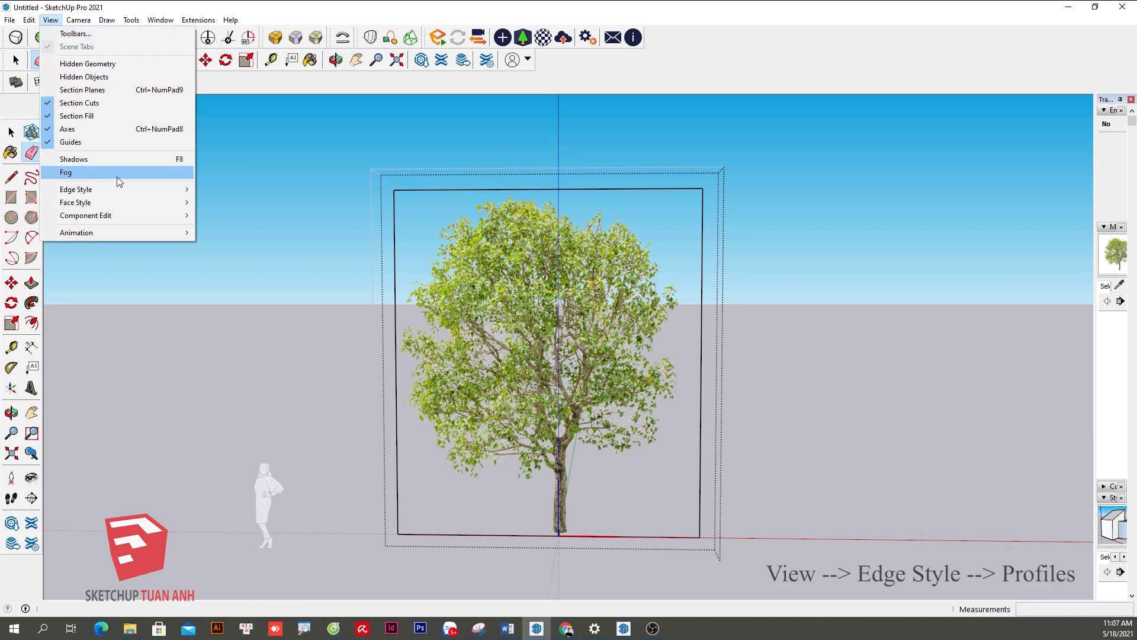
mouse_move(76, 190)
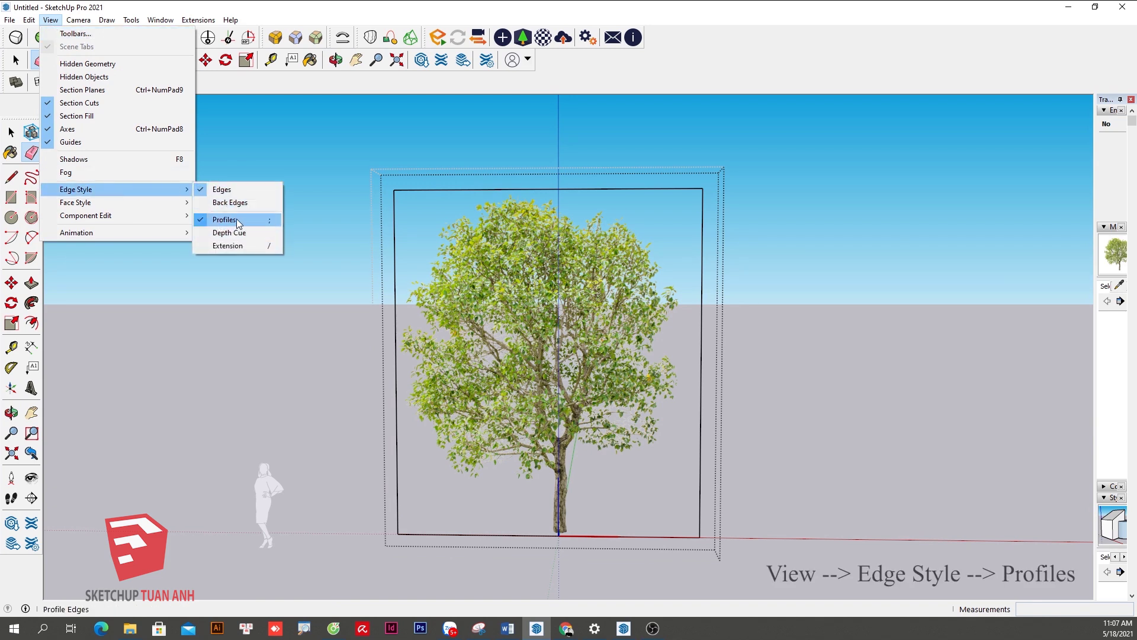
click(237, 220)
mouse_move(236, 220)
middle_down()
mouse_move(738, 328)
mouse_move(638, 262)
mouse_move(632, 236)
middle_up()
click(612, 236)
key(o)
drag(612, 237, 565, 260)
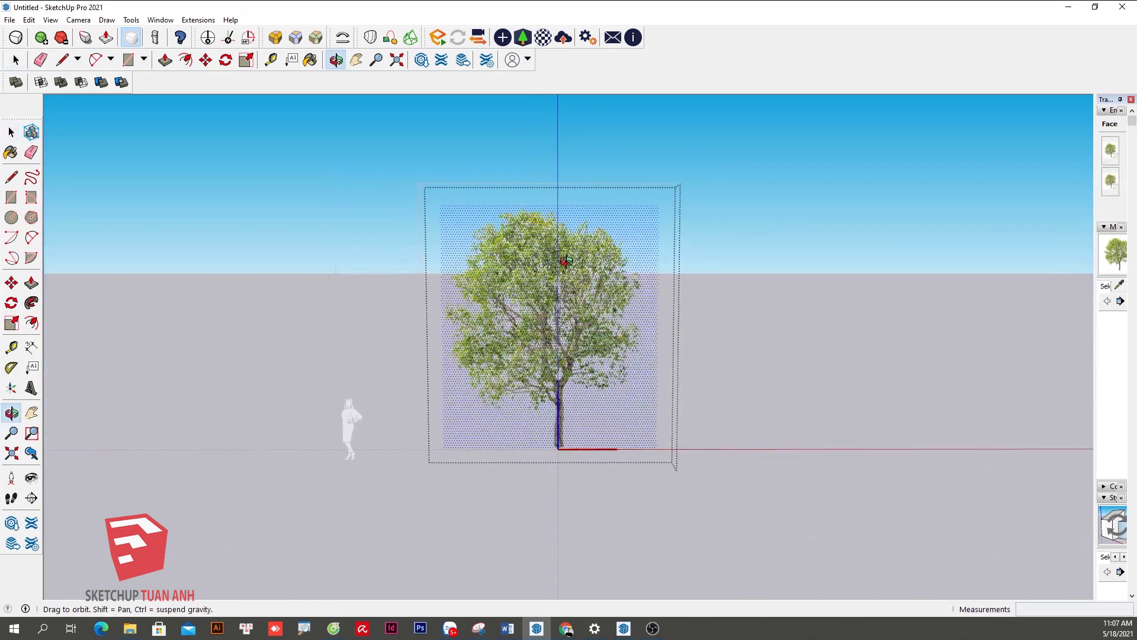
key(space)
scroll(568, 259, up, 2)
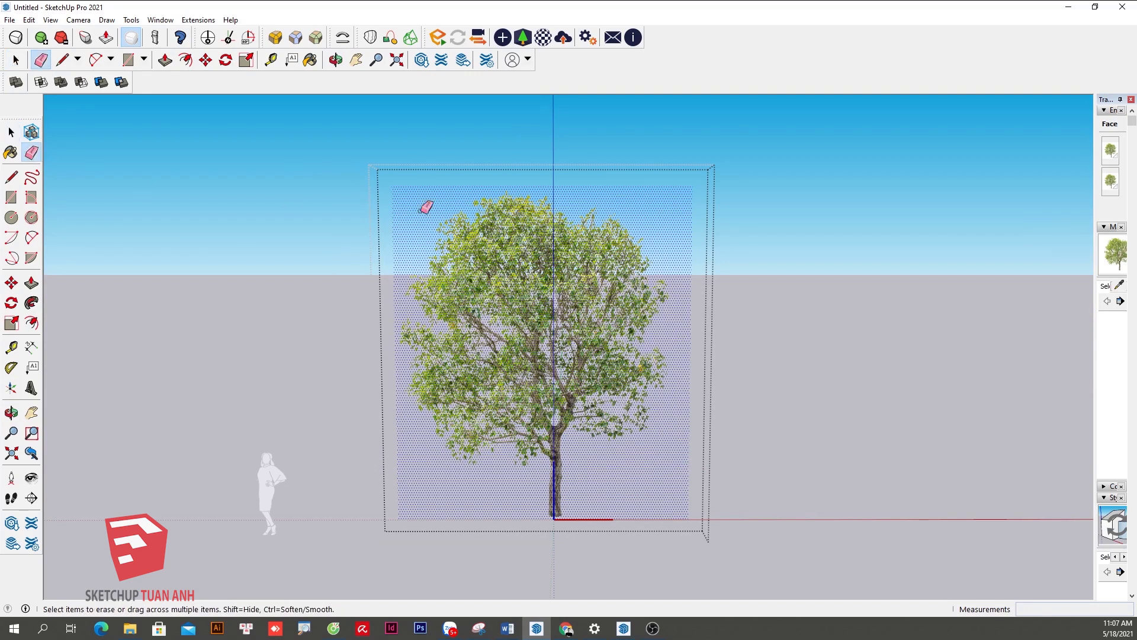
Hide the tree panel's rectangular outline edges with the eraser.
drag(646, 191, 690, 225)
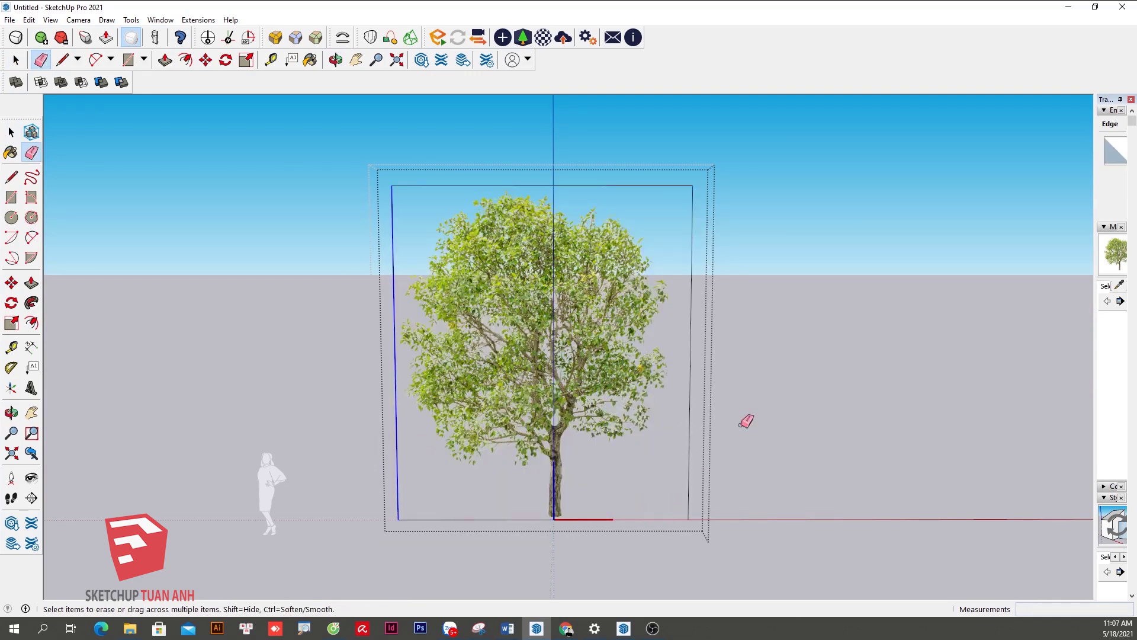
middle_drag(746, 421, 593, 339)
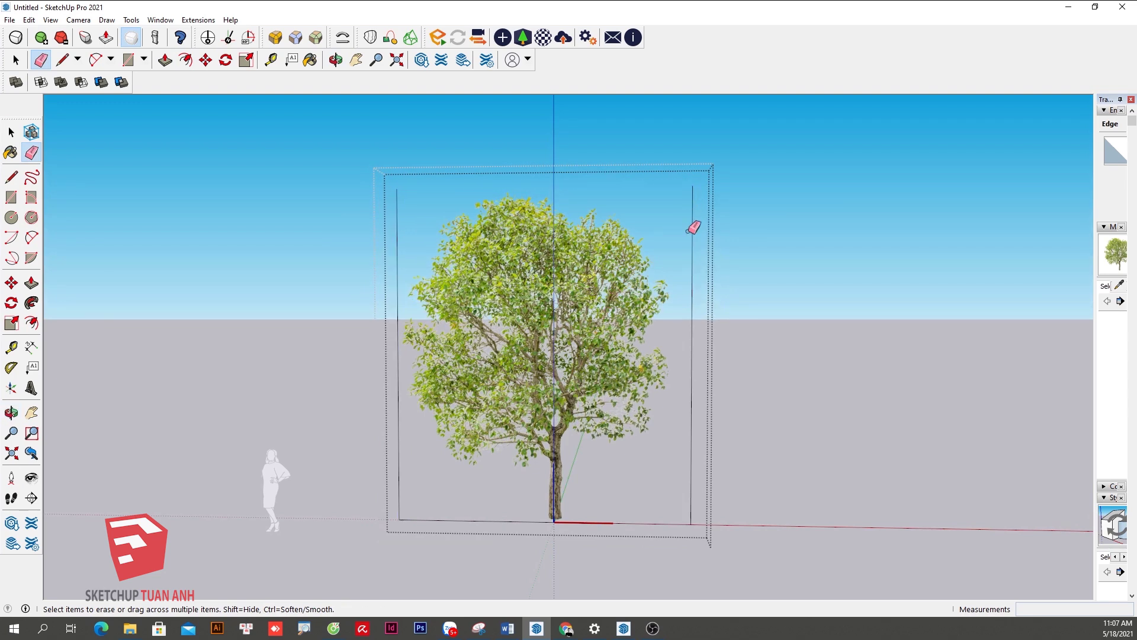
key(space)
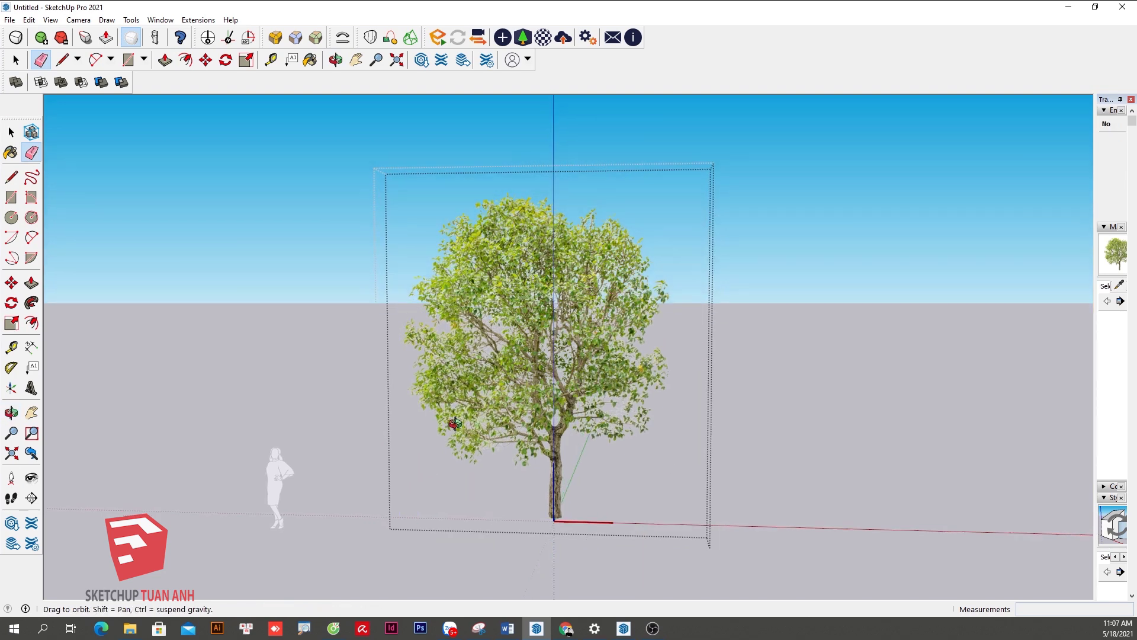
mouse_move(452, 418)
middle_down()
mouse_move(752, 422)
mouse_move(493, 463)
mouse_move(807, 310)
mouse_move(1064, 338)
middle_up()
key(space)
Copy the tree with Move+Ctrl and a multiplier into a row, then a grid.
scroll(516, 348, up, 3)
click(515, 348)
scroll(515, 348, down, 5)
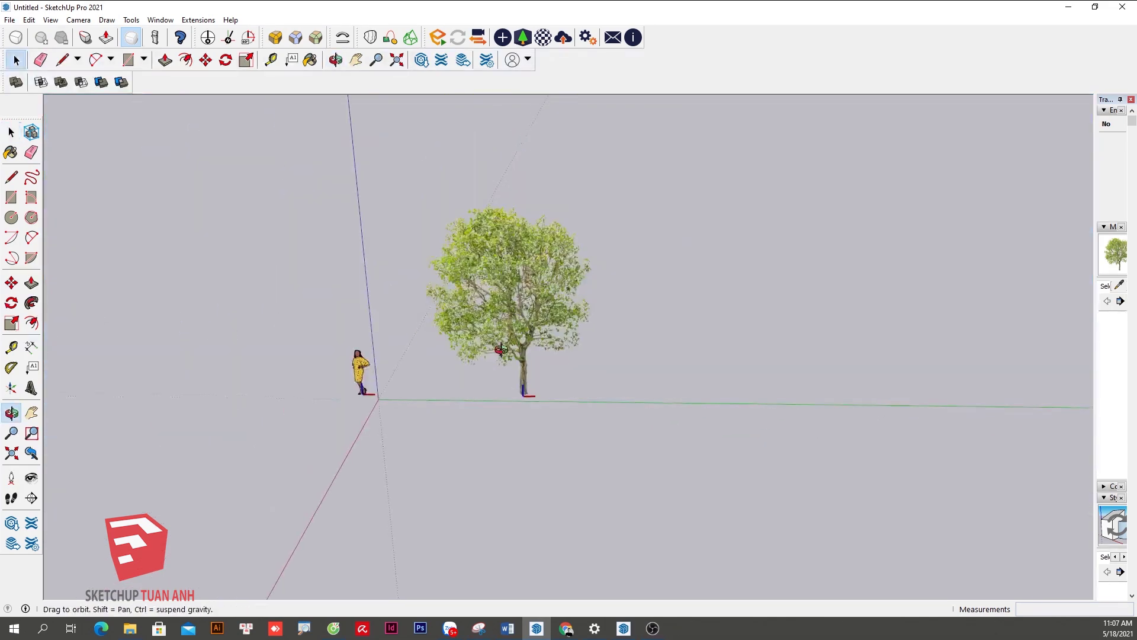
click(668, 386)
key(space)
scroll(402, 400, down, 2)
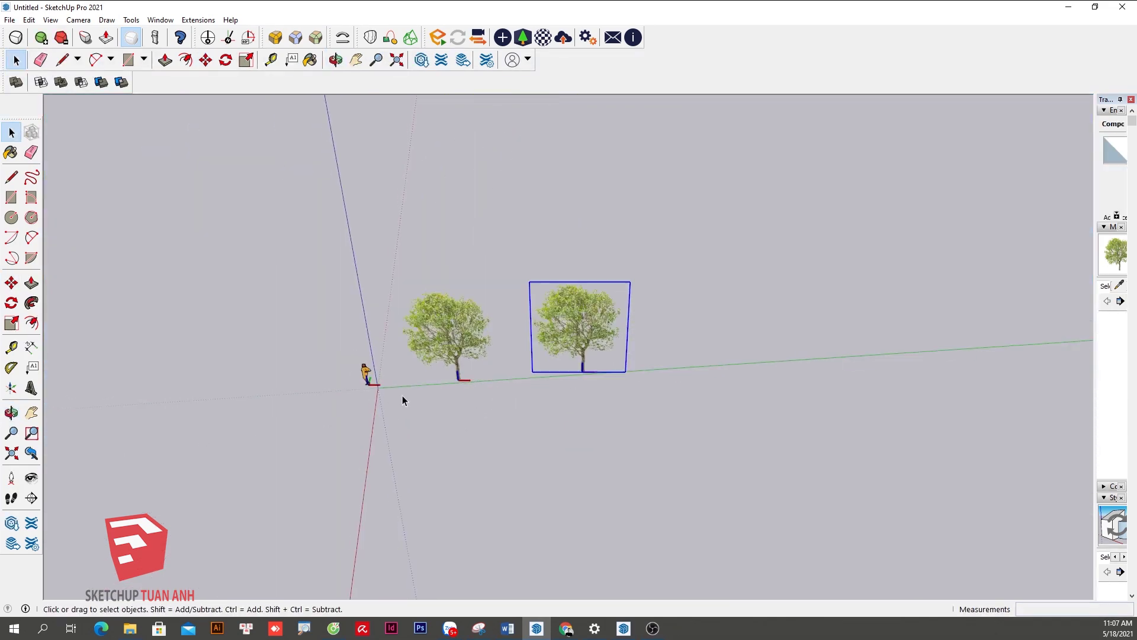
key(ctrl)
click(452, 399)
key(Return)
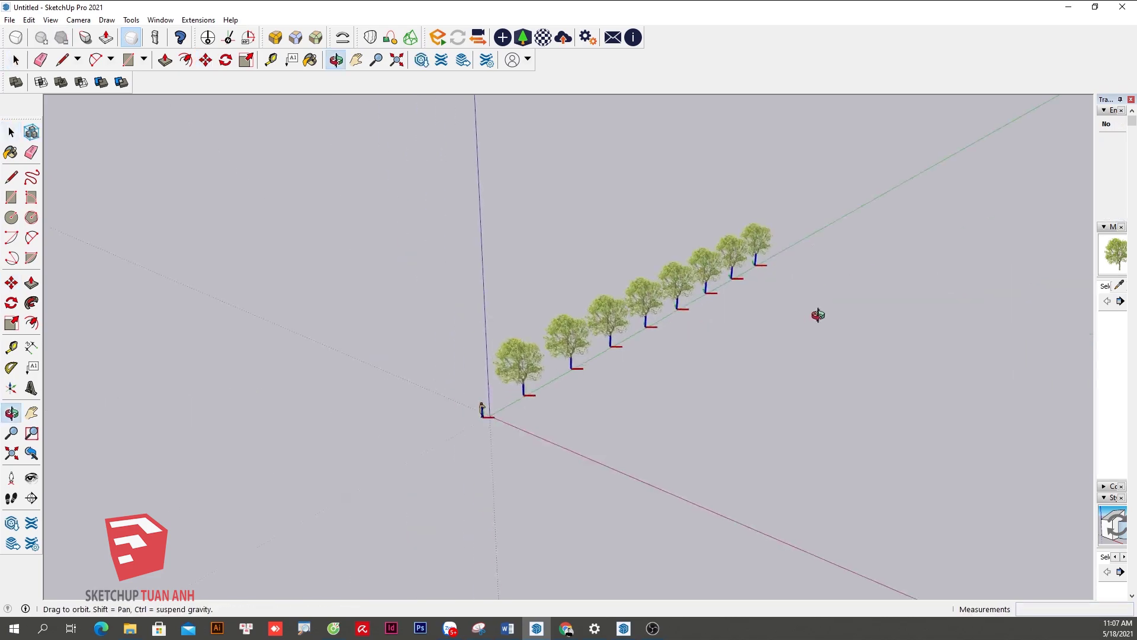
Orbit over the tree grid down to eye level among the trees.
mouse_move(467, 485)
middle_down()
mouse_move(384, 404)
mouse_move(592, 533)
middle_up()
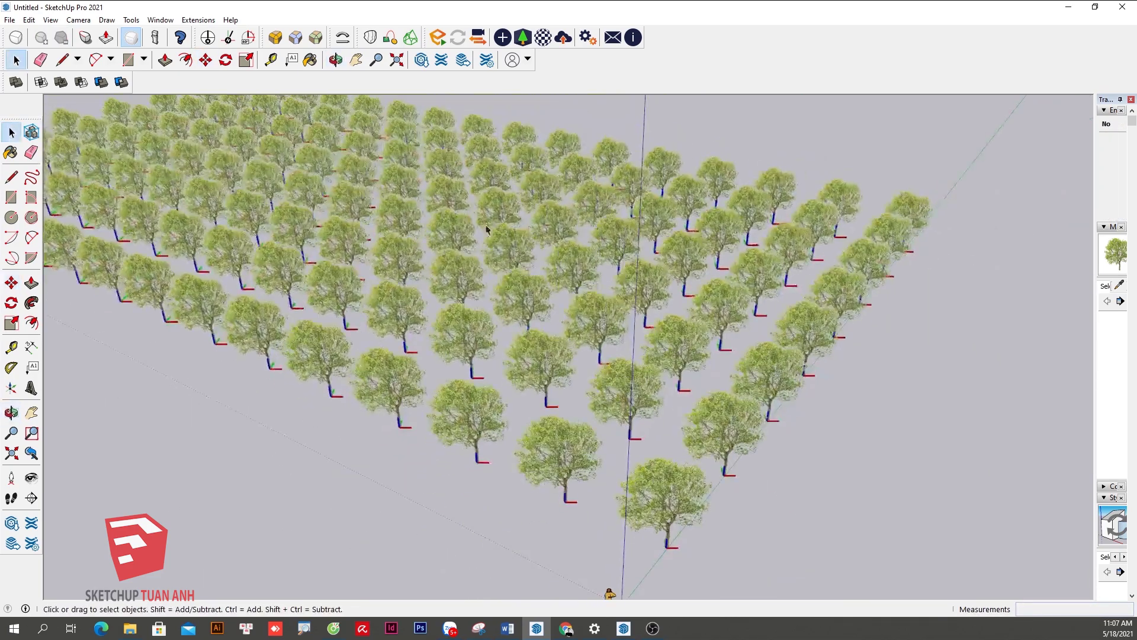
scroll(592, 533, up, 3)
scroll(592, 414, down, 2)
mouse_move(592, 415)
middle_down()
mouse_move(590, 371)
mouse_move(568, 415)
middle_up()
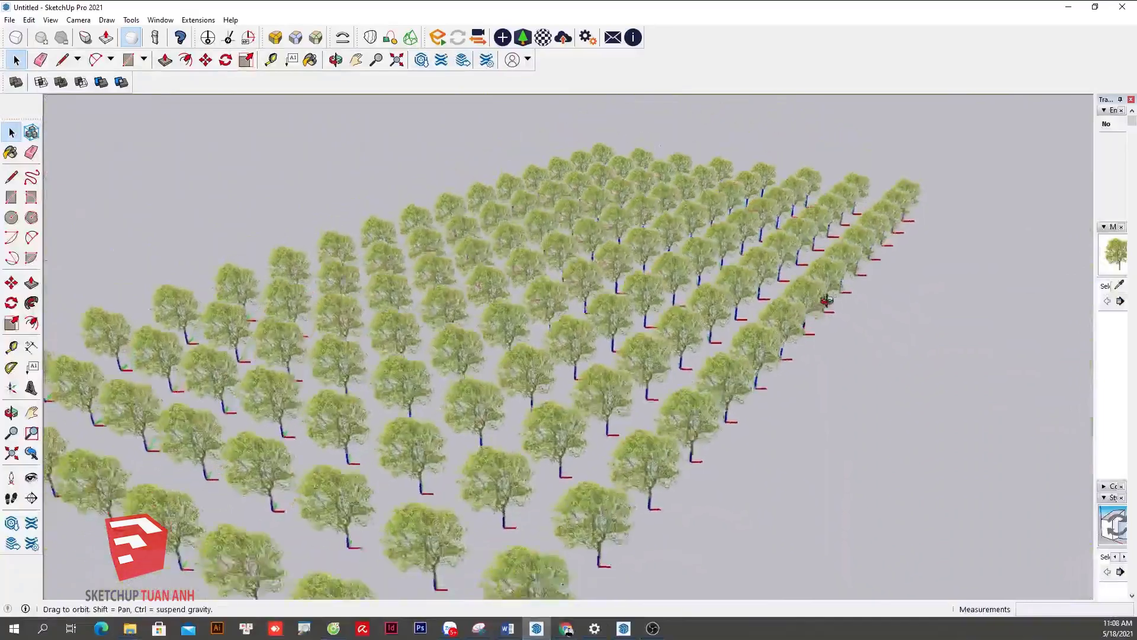
scroll(569, 414, up, 3)
scroll(557, 462, down, 4)
scroll(540, 503, up, 4)
mouse_move(541, 504)
middle_down()
mouse_move(551, 450)
mouse_move(592, 373)
middle_up()
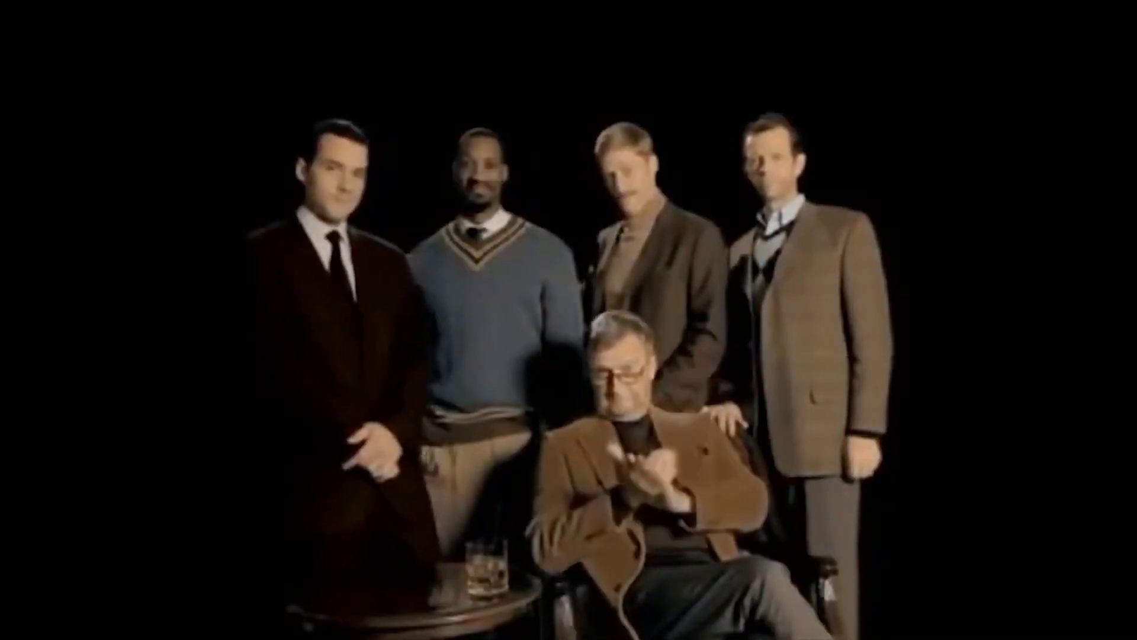